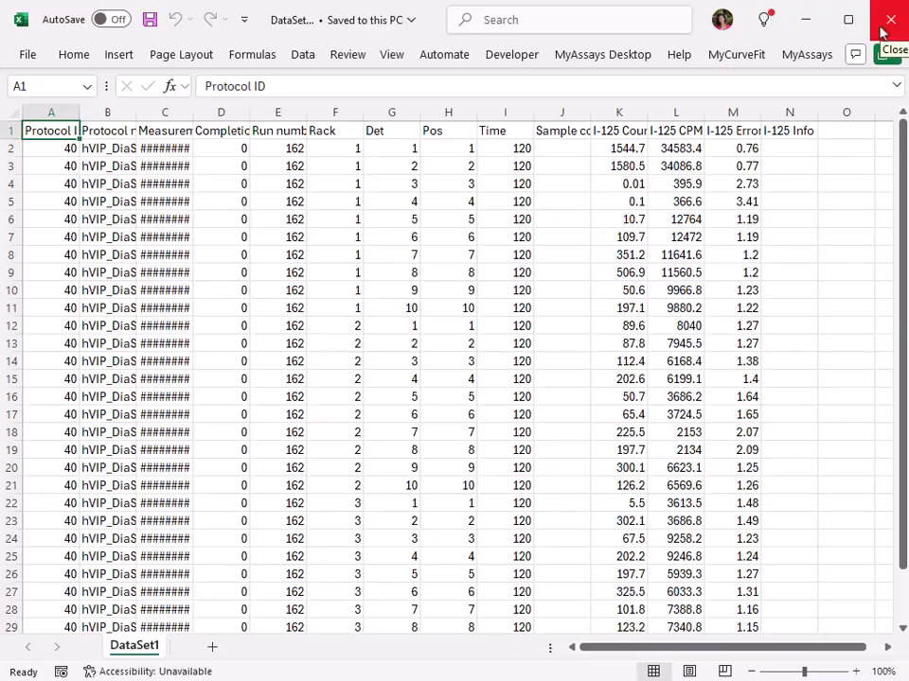
Close the DataSet1 spreadsheet and start a new protocol in MyAssays Explorer with DataSet1.csv as the single measurement data file.
left_click(885, 27)
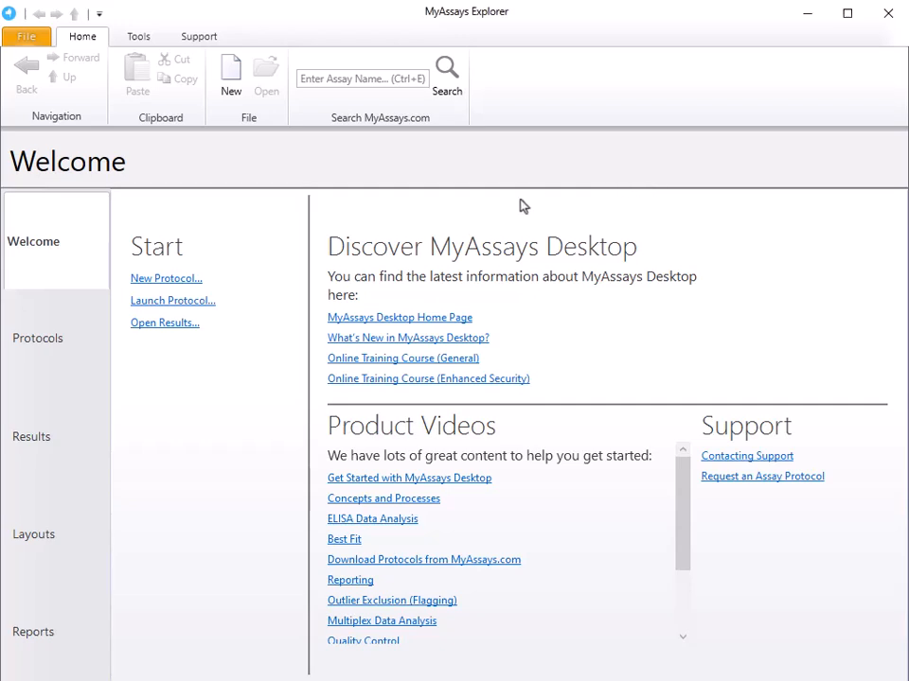
left_click(180, 281)
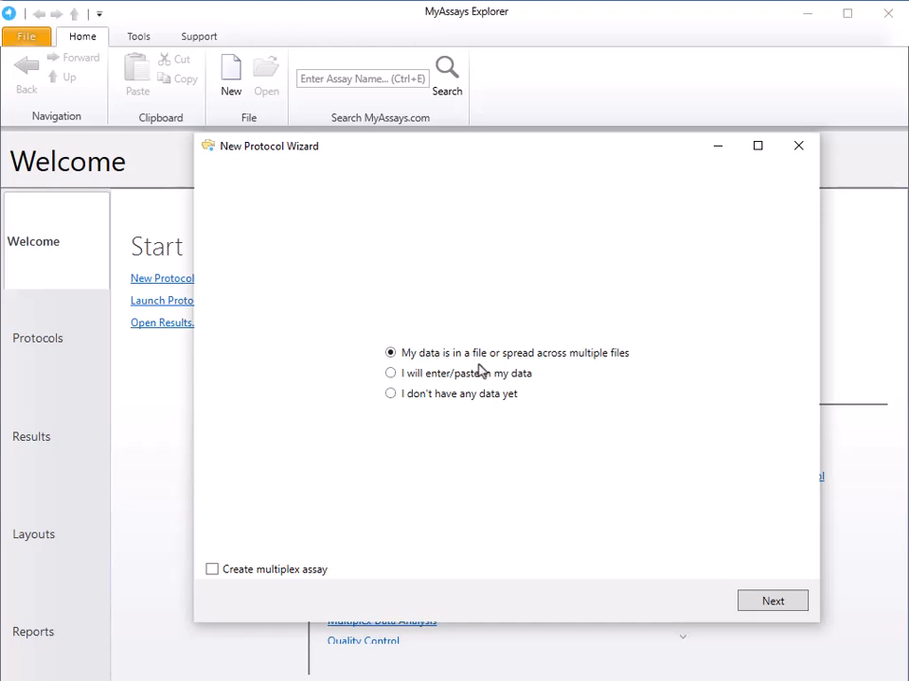
left_click(772, 600)
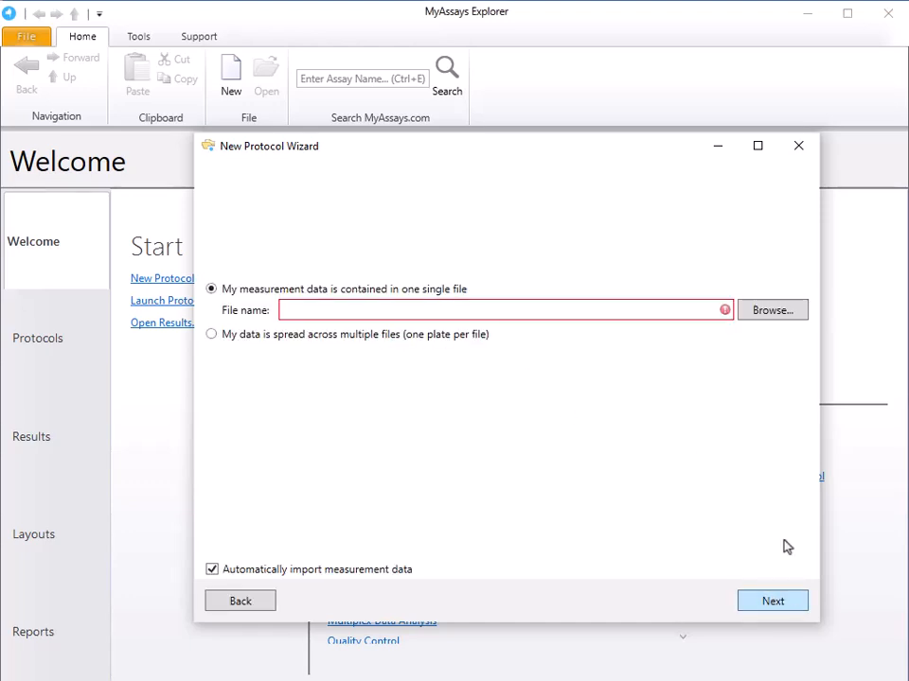
left_click(775, 316)
left_click(509, 357)
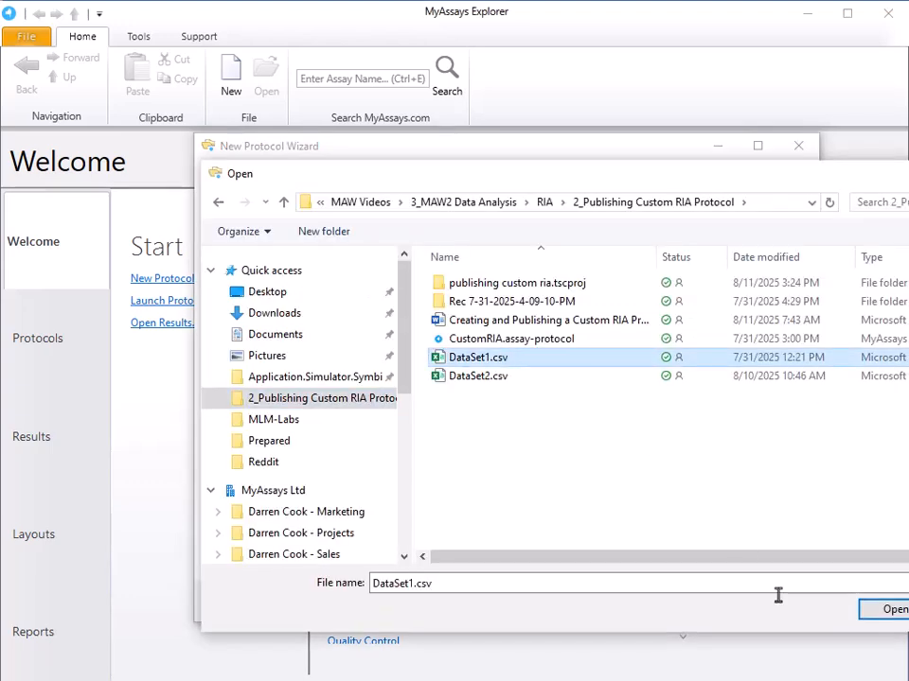
left_click(890, 610)
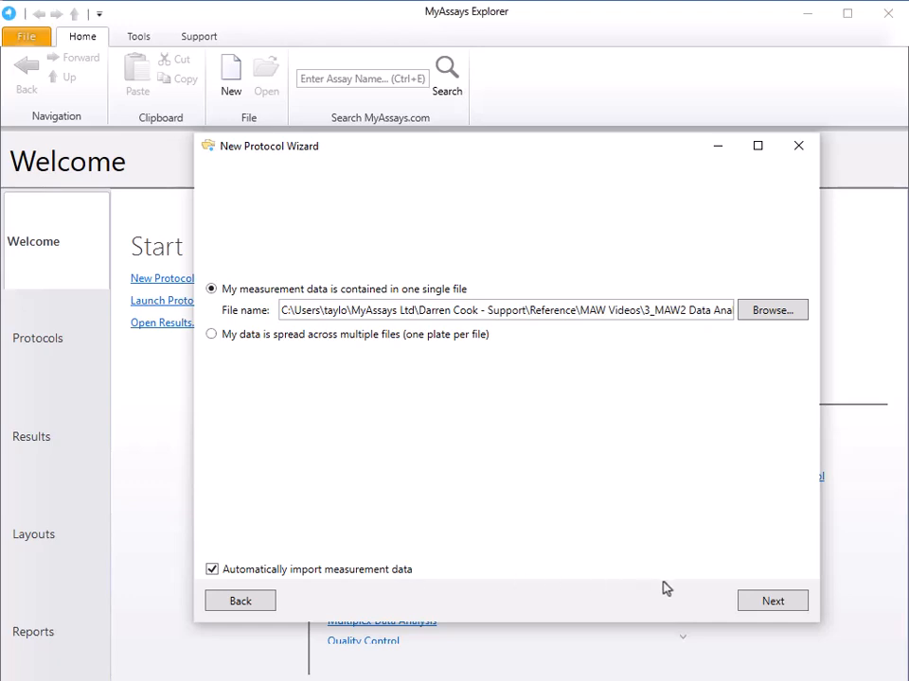
left_click(768, 601)
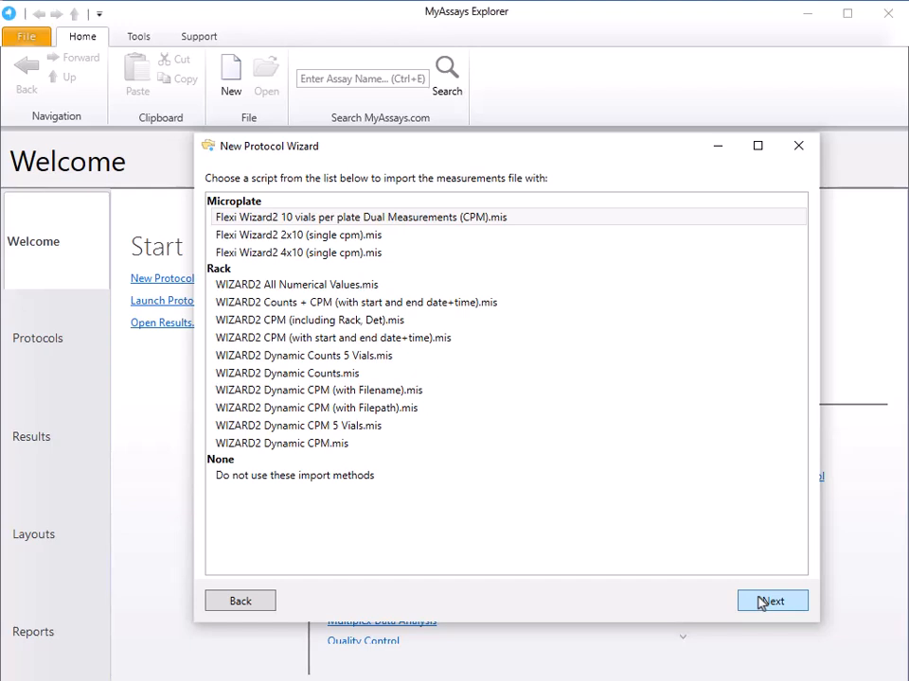
Import the measurements with the WIZARD2 Dynamic CPM.mis script and exclude B0 from the assay's sample types.
left_click(359, 443)
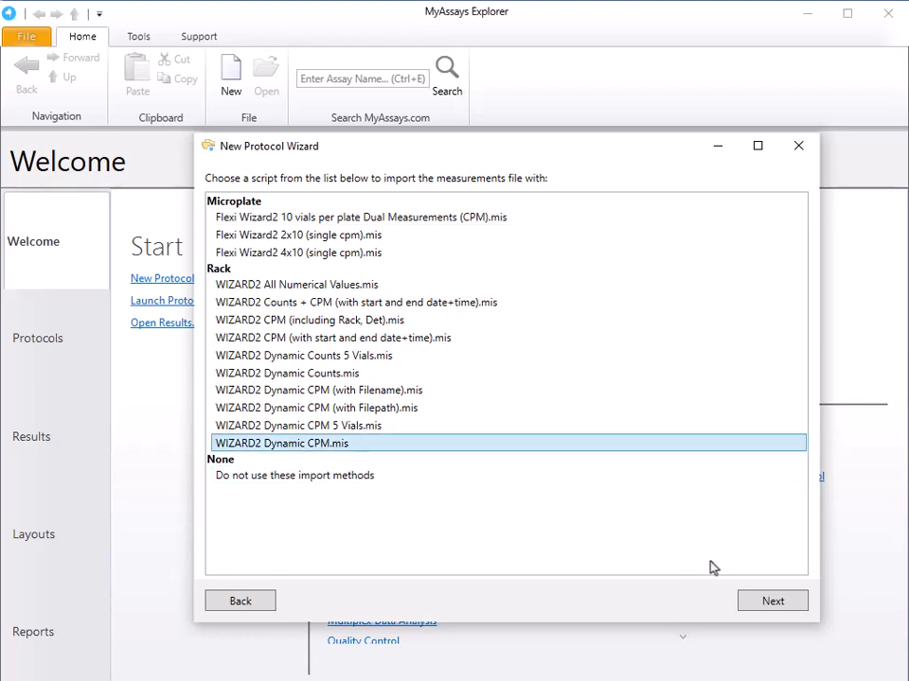
left_click(773, 603)
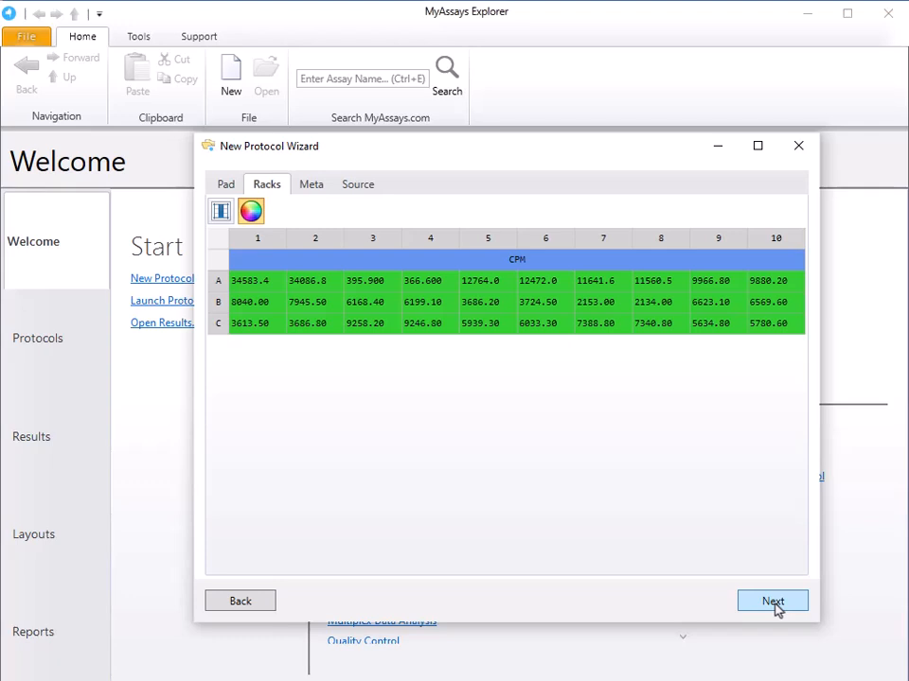
left_click(773, 602)
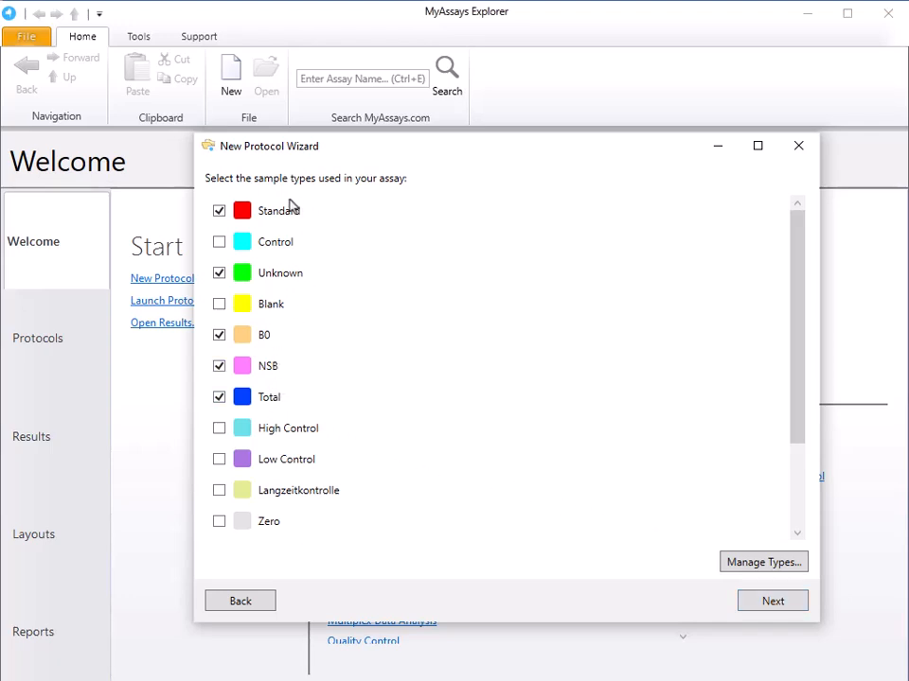
left_click(248, 336)
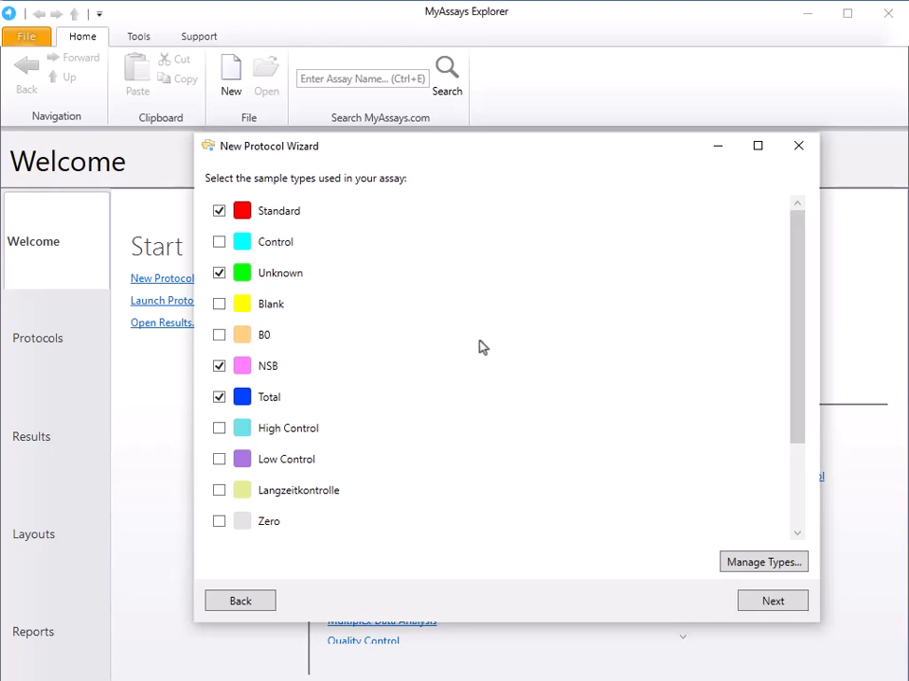
left_click(779, 608)
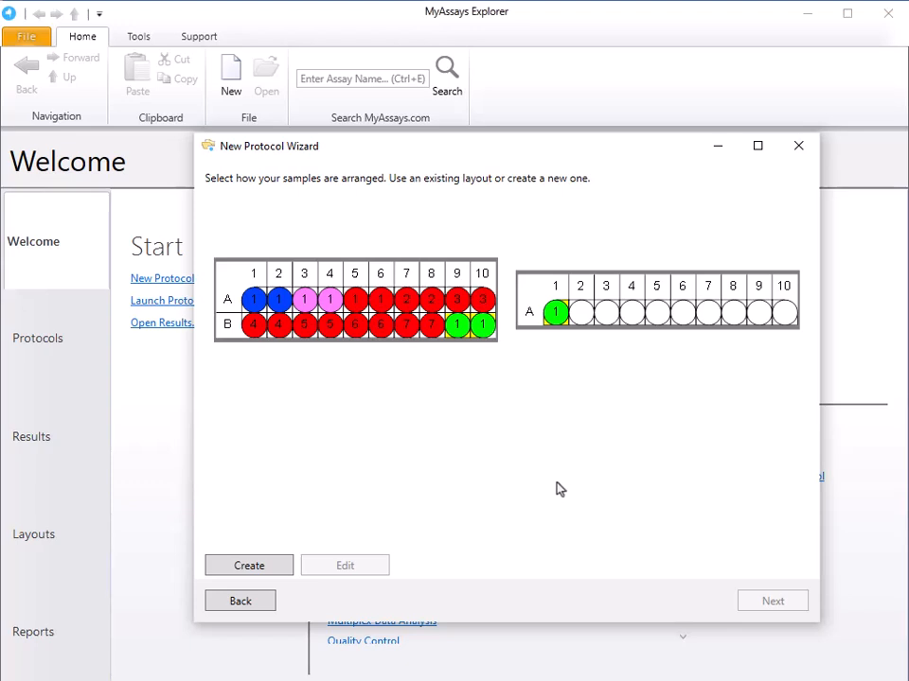
Create a new rack layout, clear its default samples and add one Total group with 2 replicates.
left_click(247, 567)
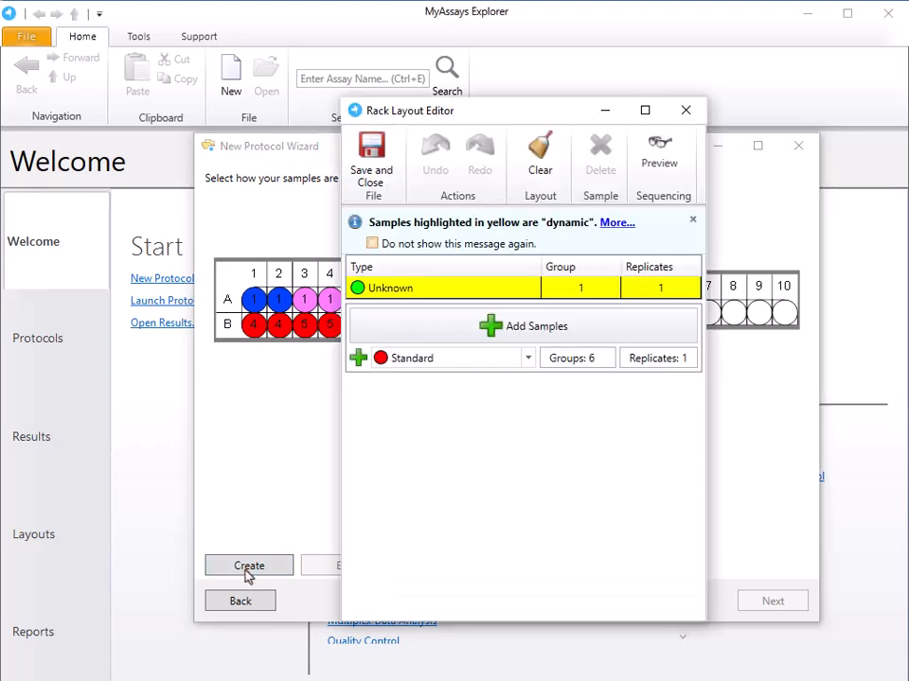
left_click(558, 168)
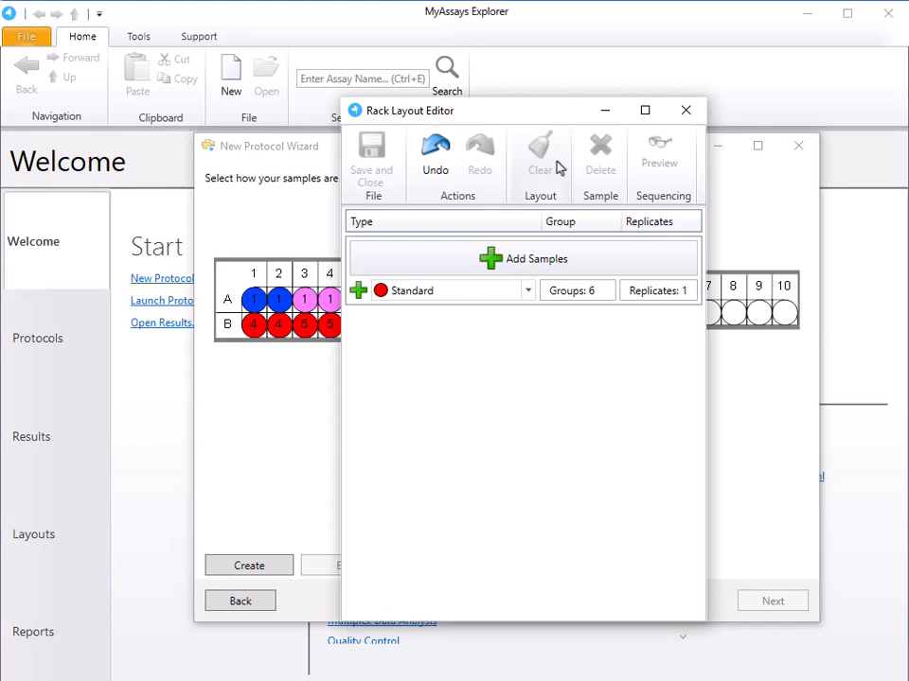
left_click(496, 294)
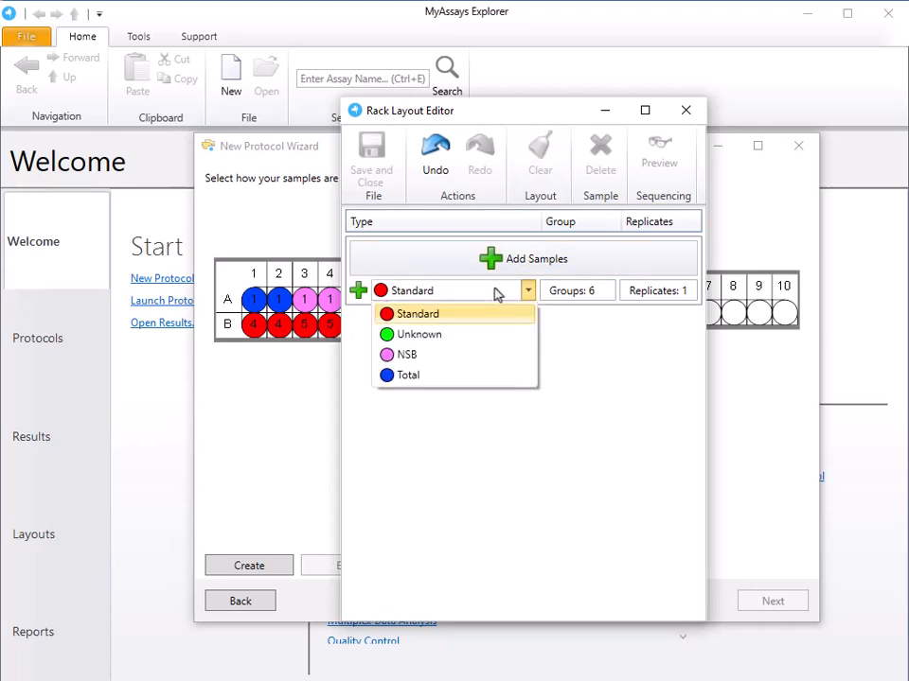
left_click(488, 377)
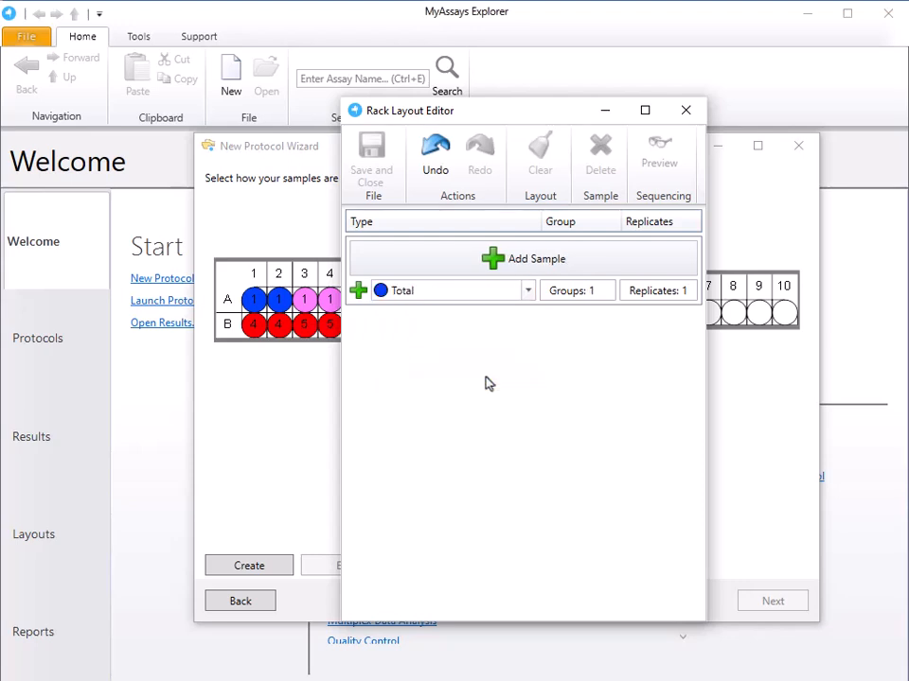
left_click(658, 291)
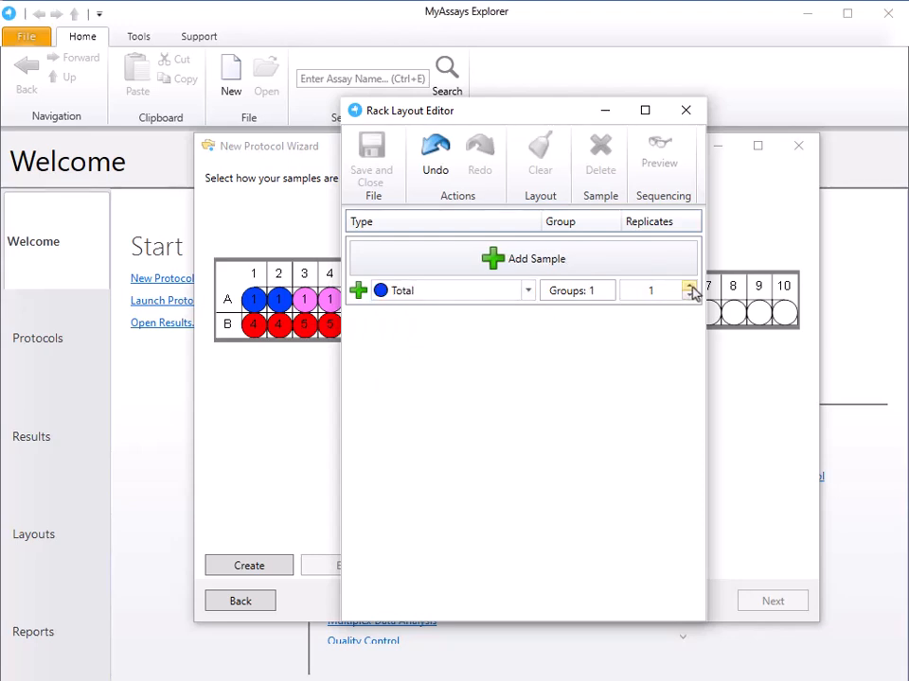
left_click(691, 287)
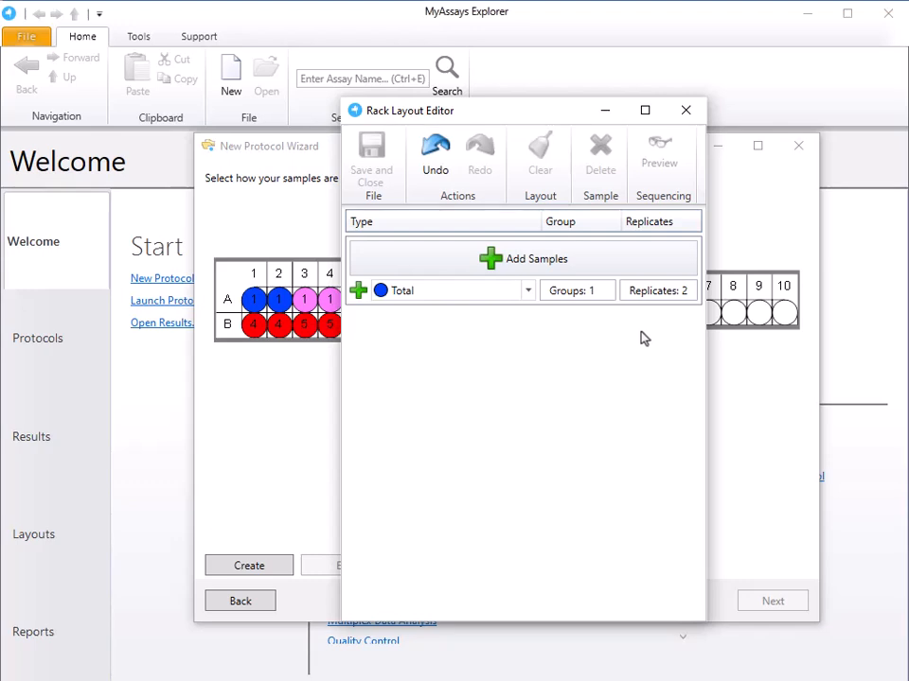
left_click(568, 259)
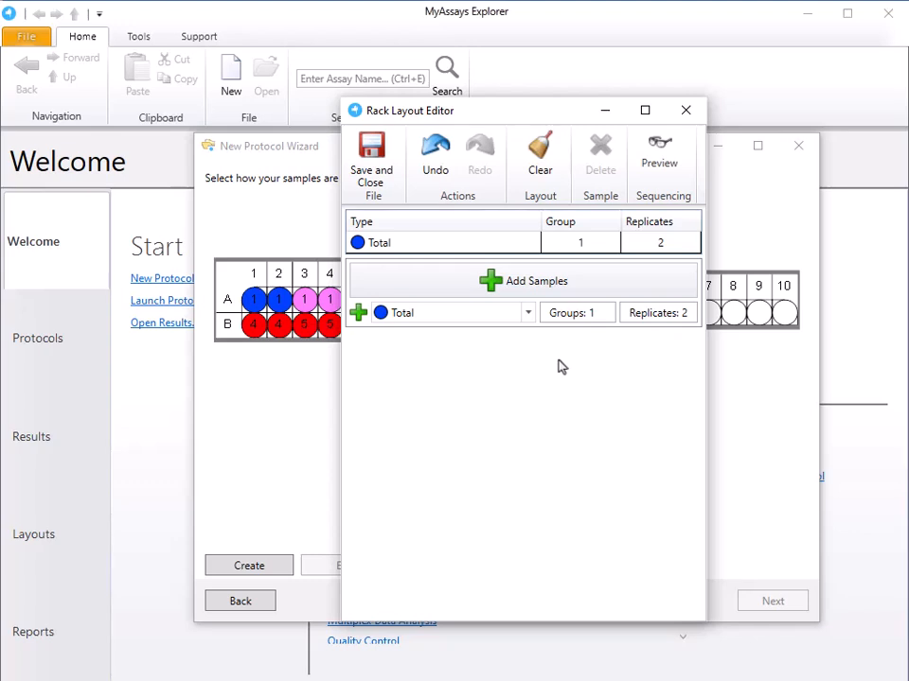
Add one NSB group and seven Standard groups to the rack layout, each with 2 replicates.
left_click(487, 314)
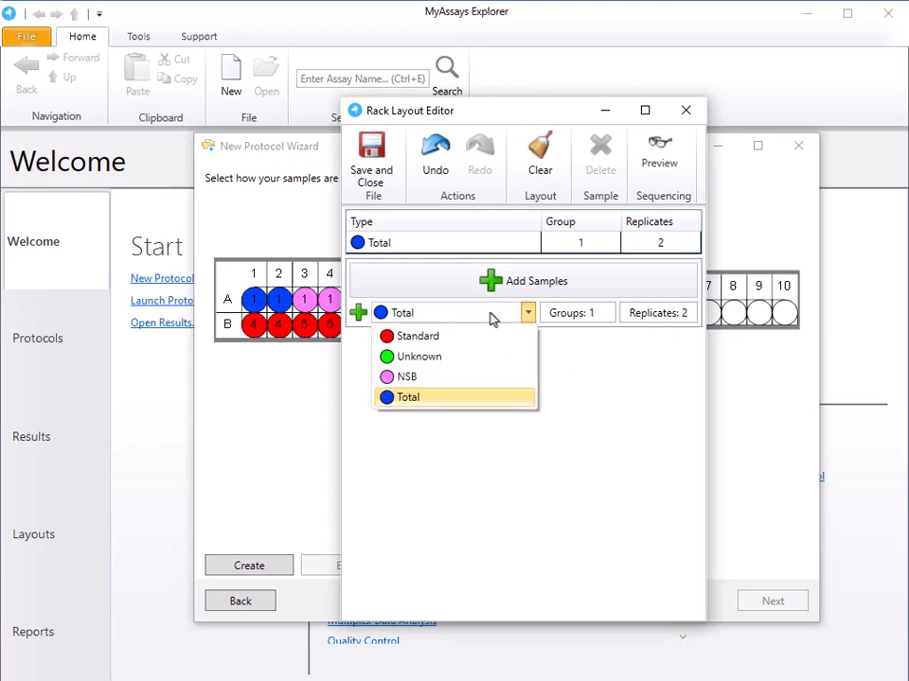
left_click(486, 382)
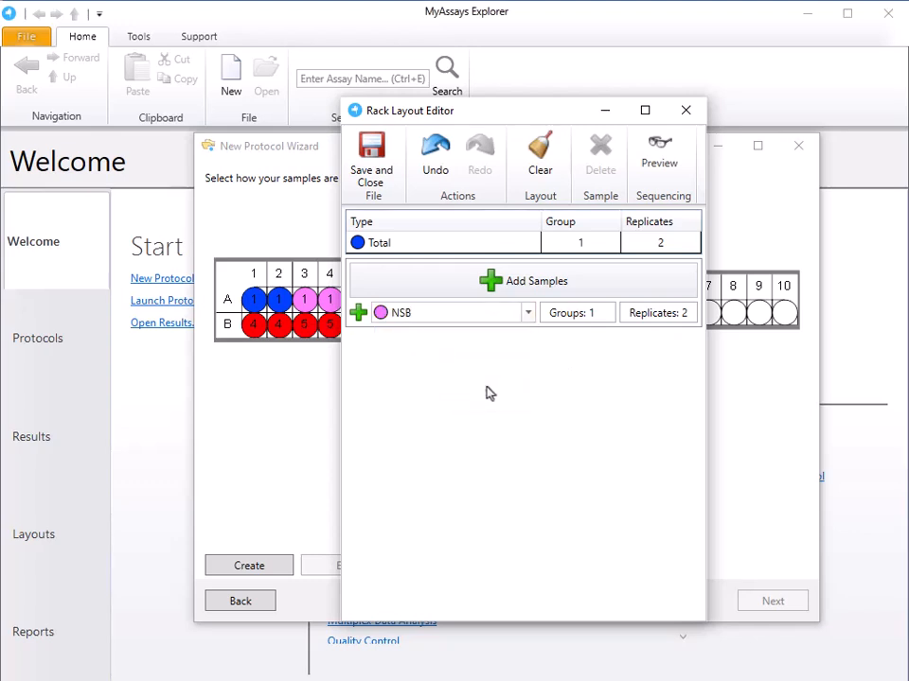
left_click(537, 281)
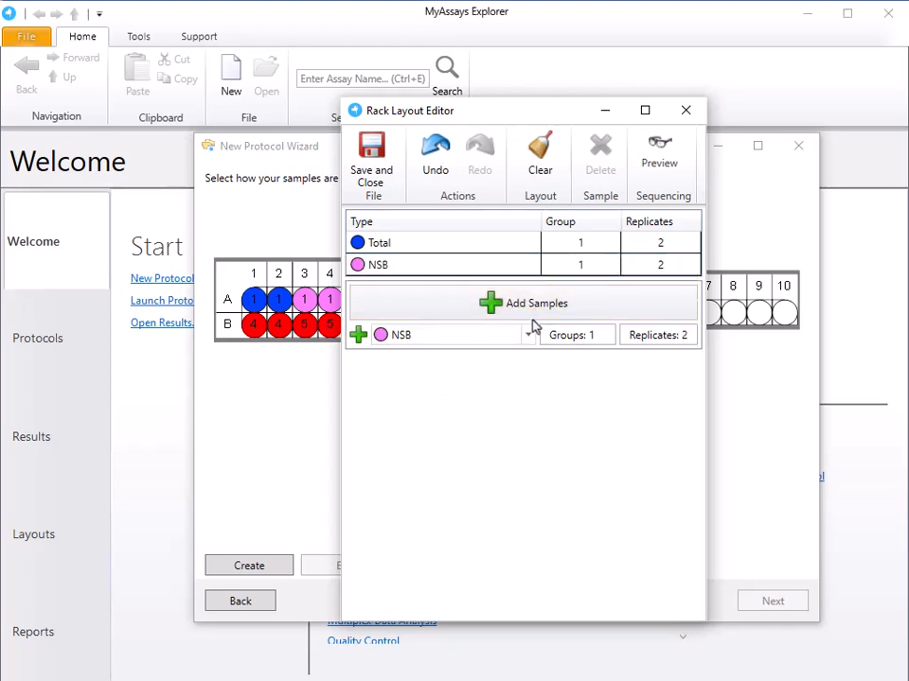
left_click(479, 343)
left_click(476, 364)
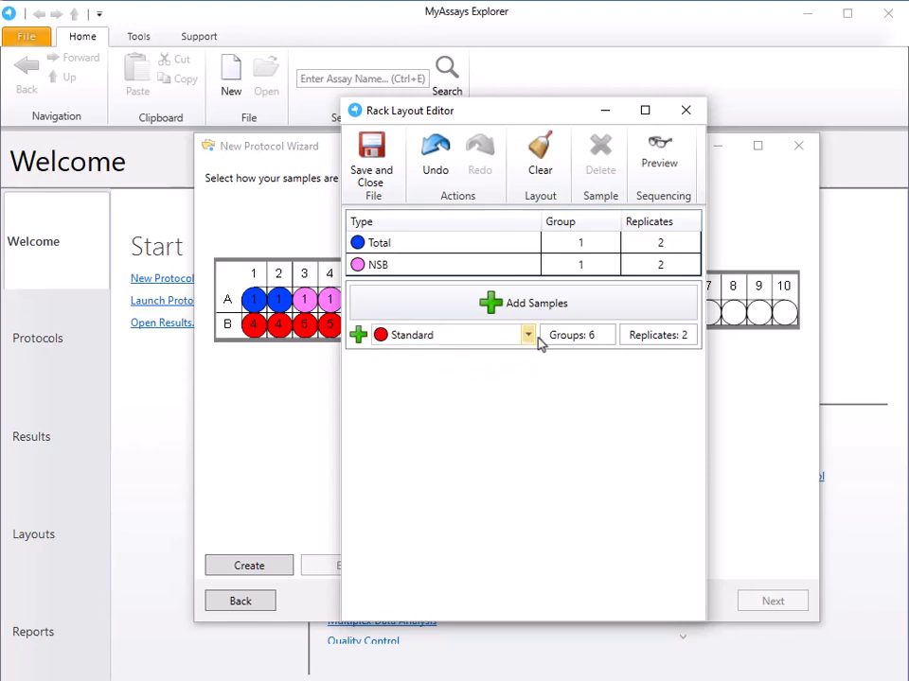
left_click(557, 335)
left_click(607, 330)
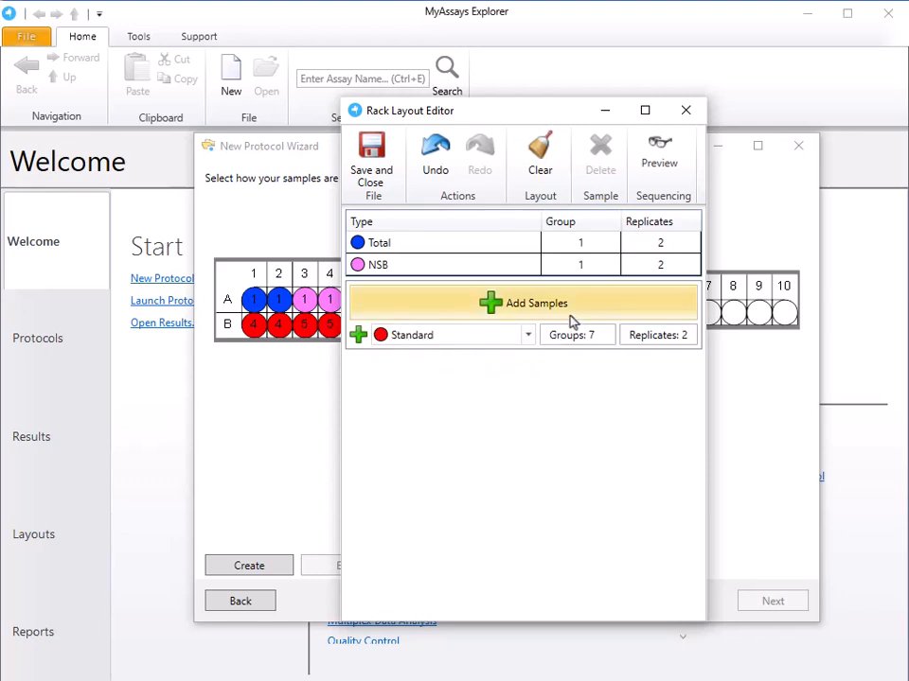
left_click(573, 314)
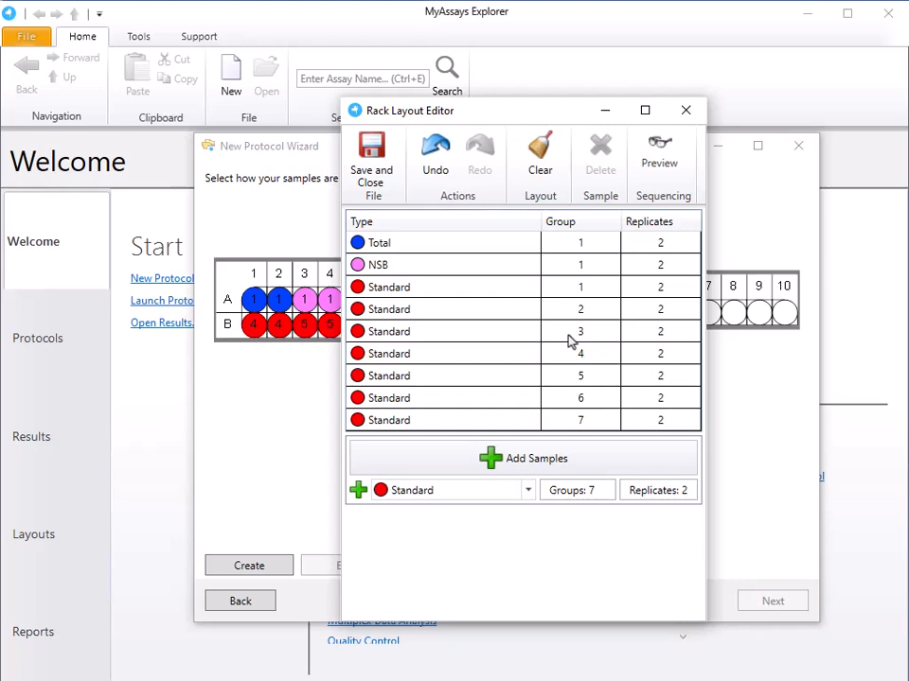
Add one Unknown group with 2 replicates, preview and save the rack layout, and accept it for the measurement data.
left_click(500, 490)
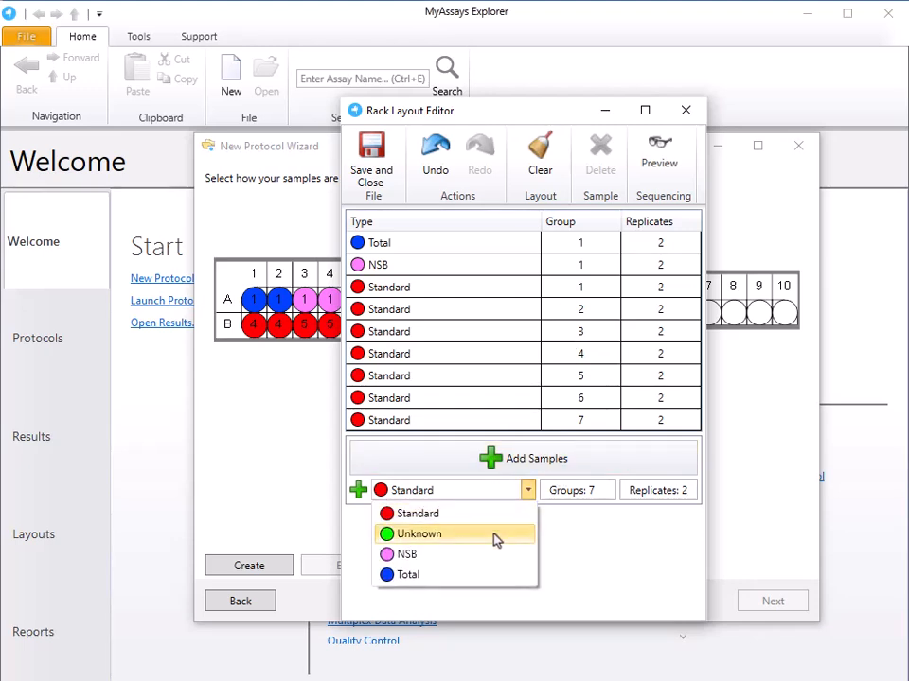
left_click(496, 535)
left_click(529, 463)
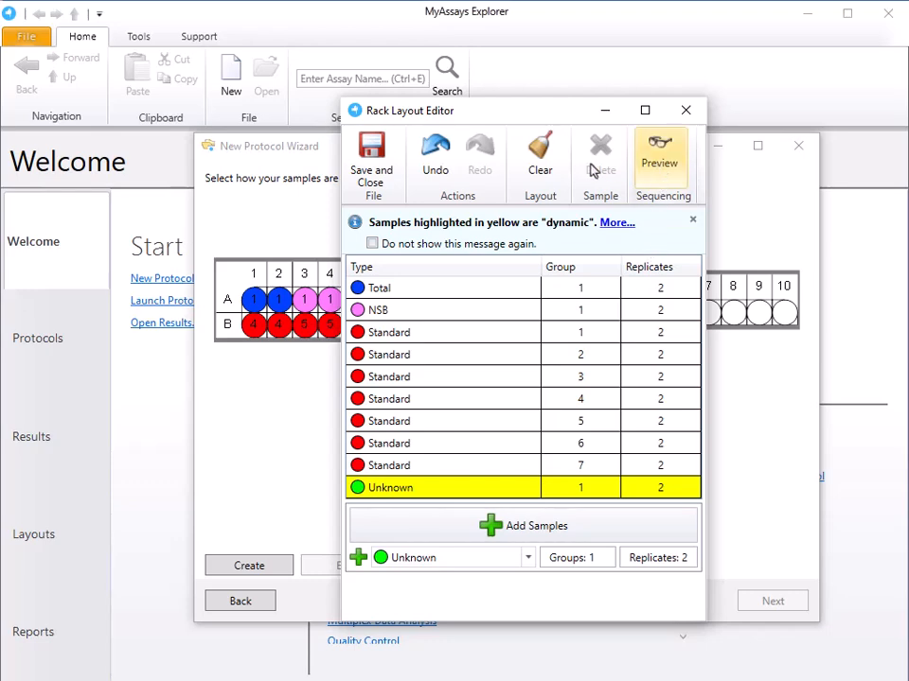
left_click(659, 156)
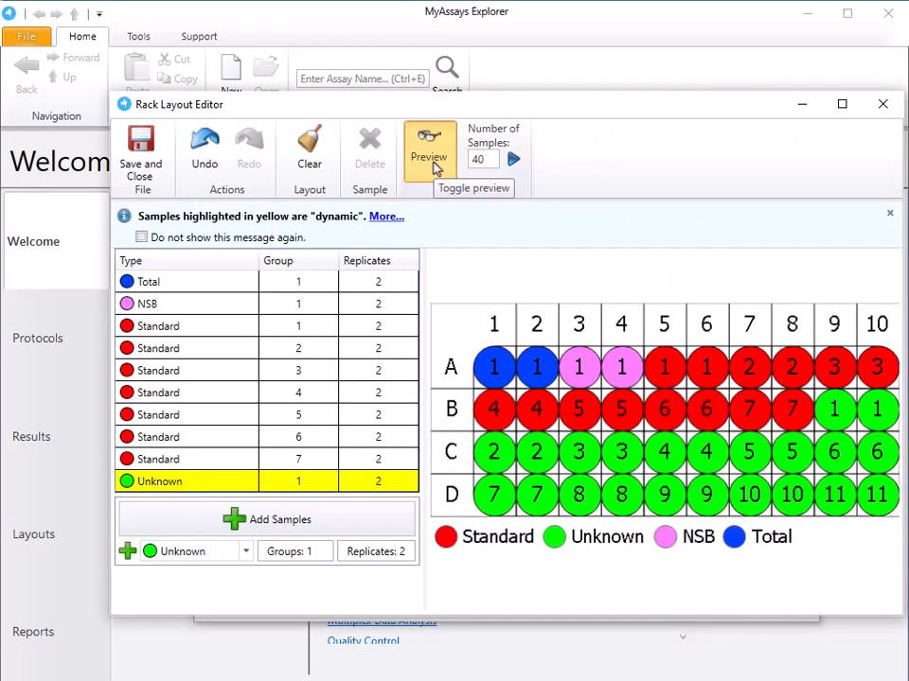
left_click(156, 165)
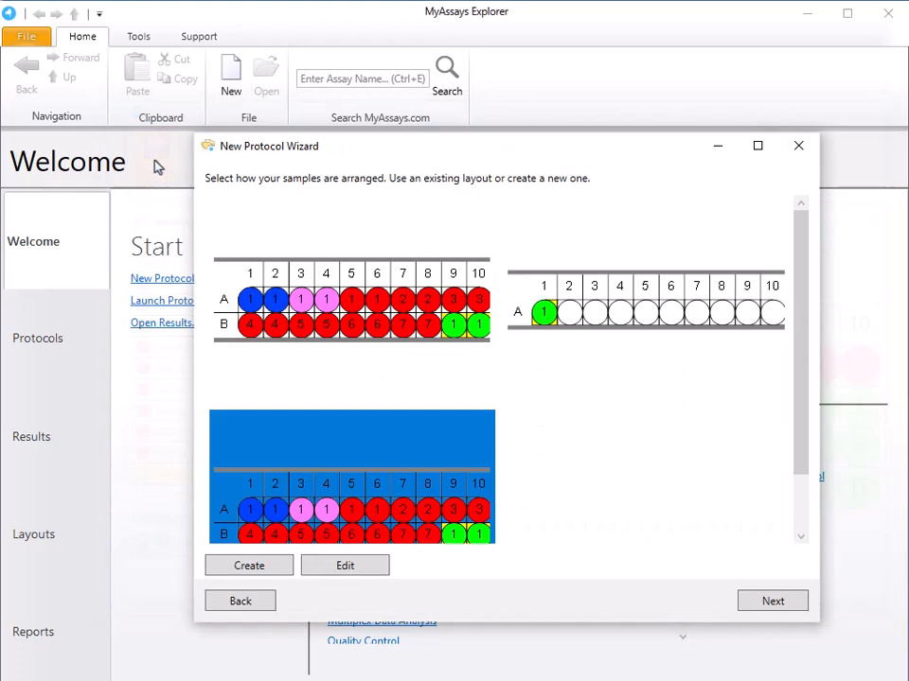
left_click(798, 601)
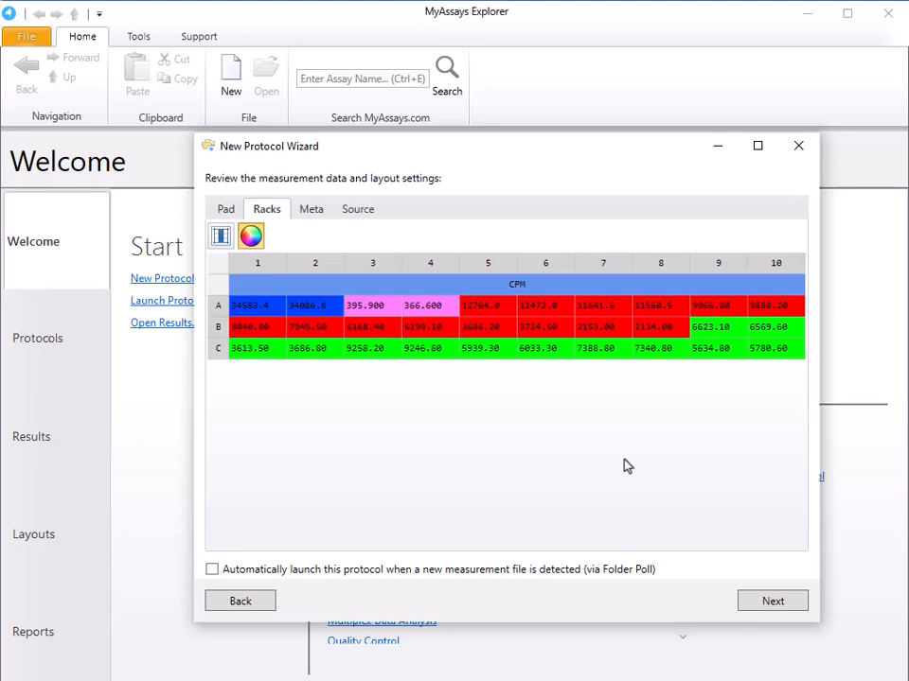
left_click(762, 605)
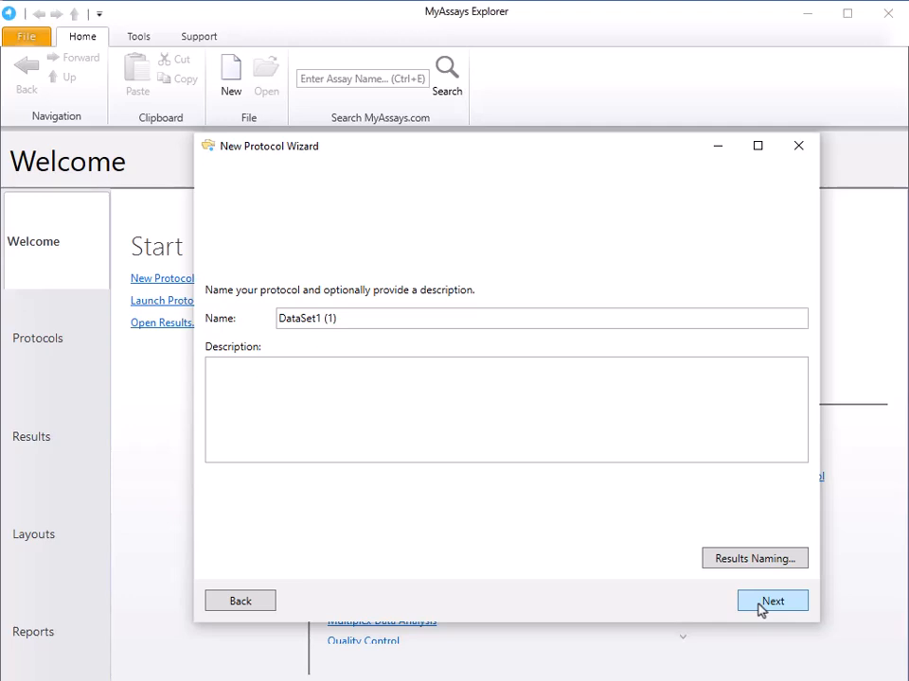
Name the protocol Custom RIA, paste the description covering NSB correction, 4PL fit and %CV calculation, and create and launch it.
left_click_drag(378, 317, 229, 318)
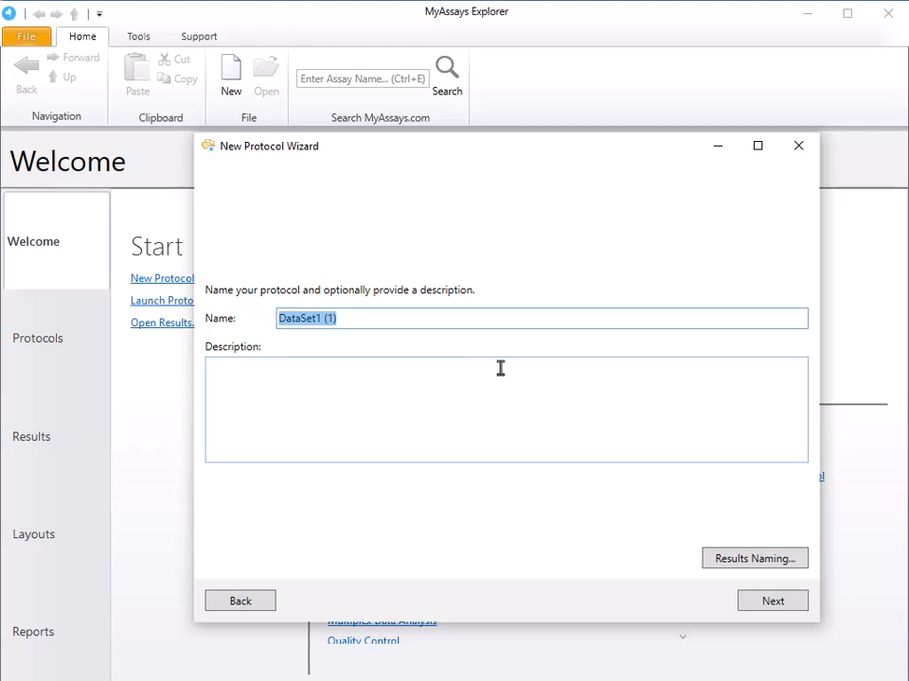
type("Custom RIA")
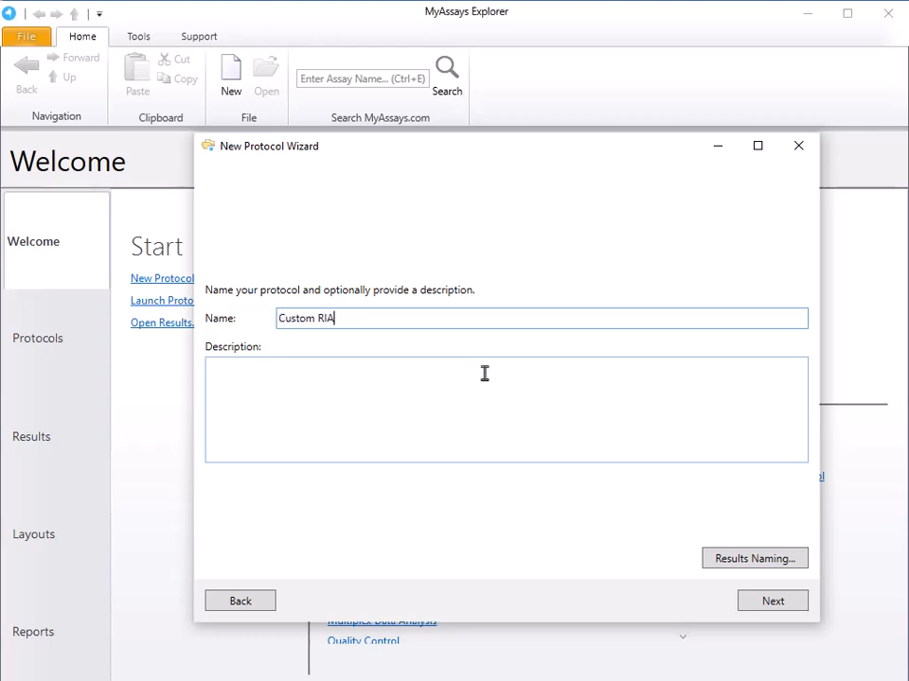
left_click(422, 394)
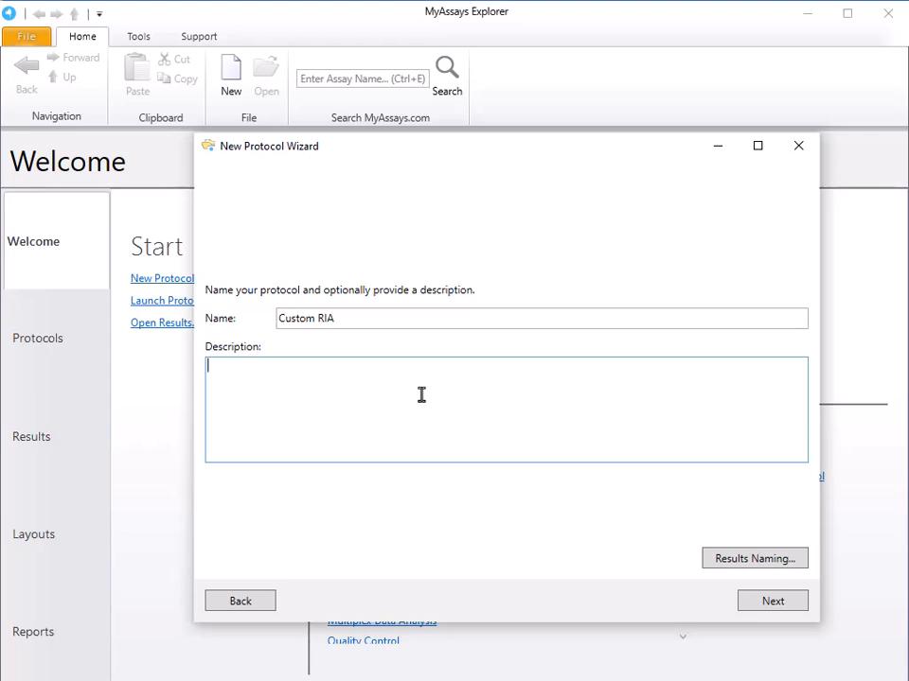
type("Performing RIA analysis as follows: 1. All samples are corrected by the average NSB CPM 2. 4PL fit is plotted, concentration against corrected data 3. %CV results are calculated using concentration data")
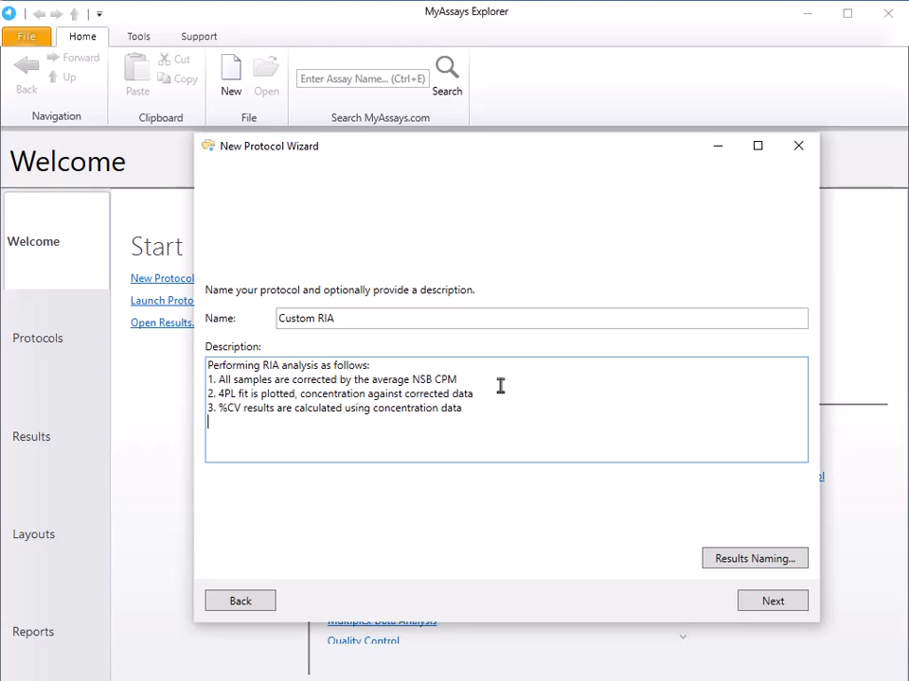
left_click(773, 602)
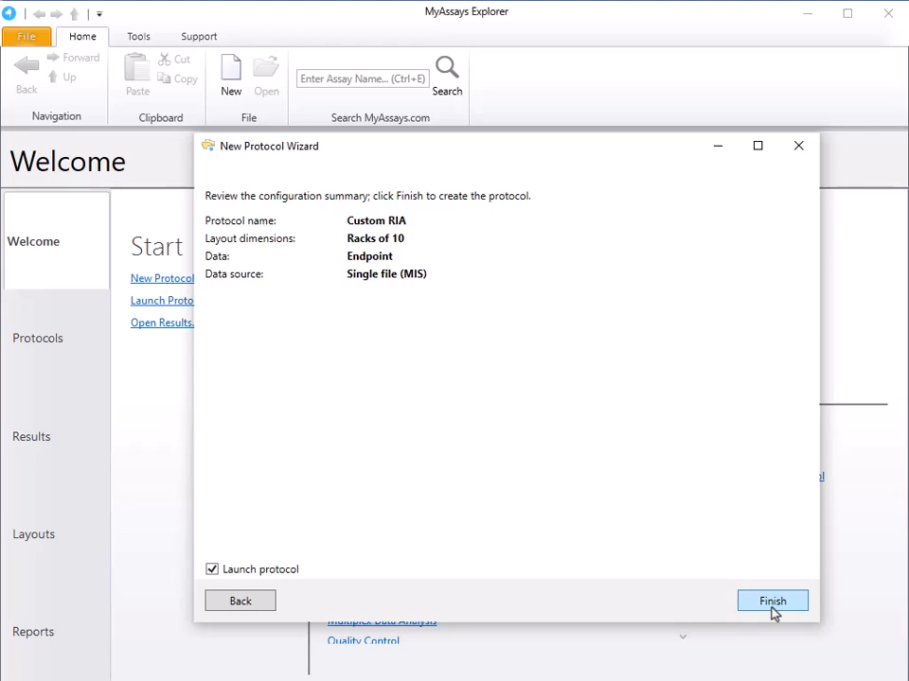
left_click(772, 609)
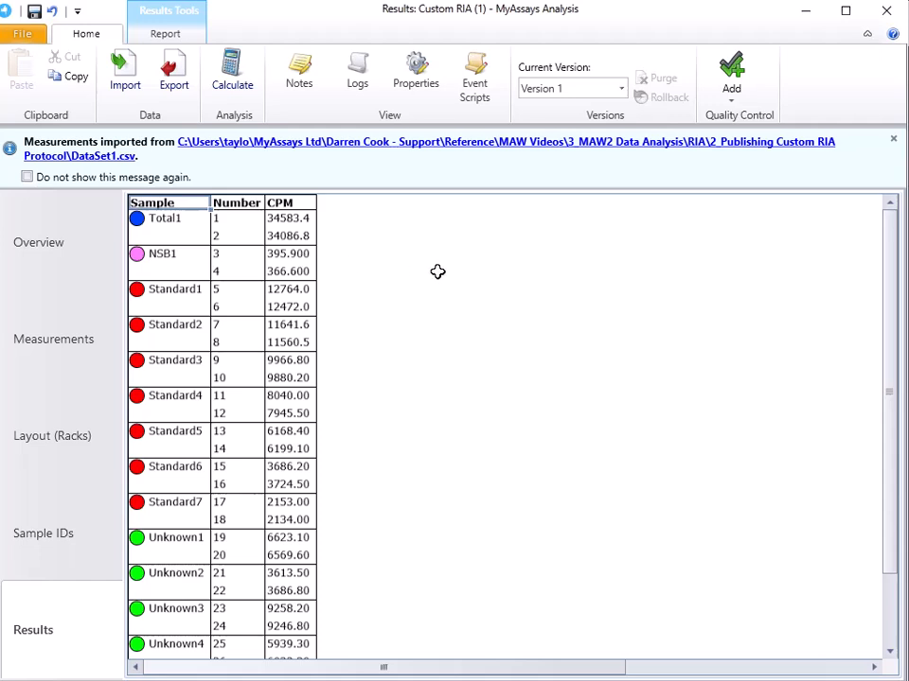
Open the assay properties, consult the Blank Correction transform's single-blank example, and add that transform to the analysis.
left_click(432, 87)
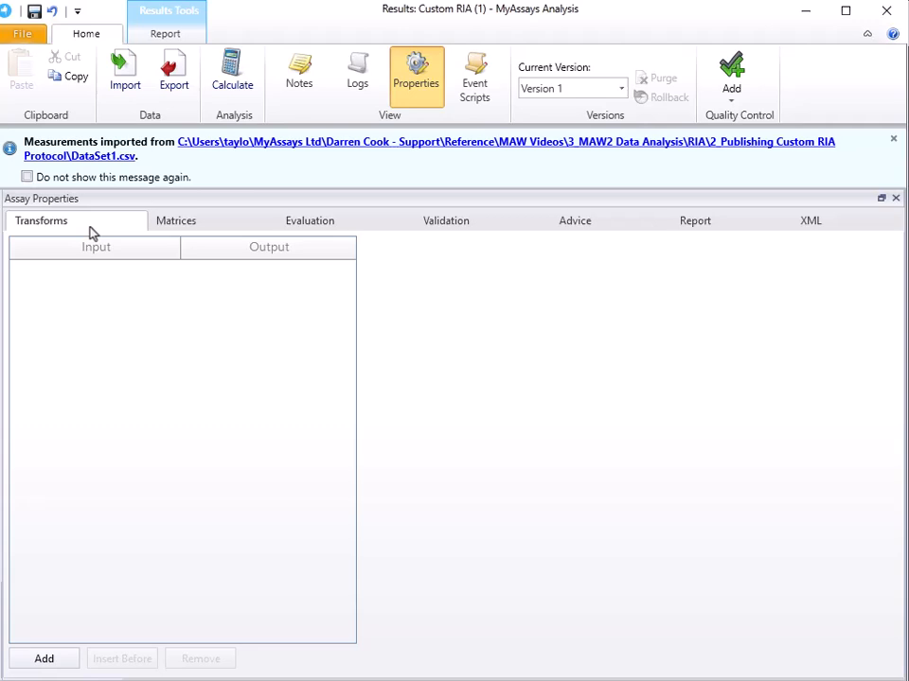
left_click(38, 661)
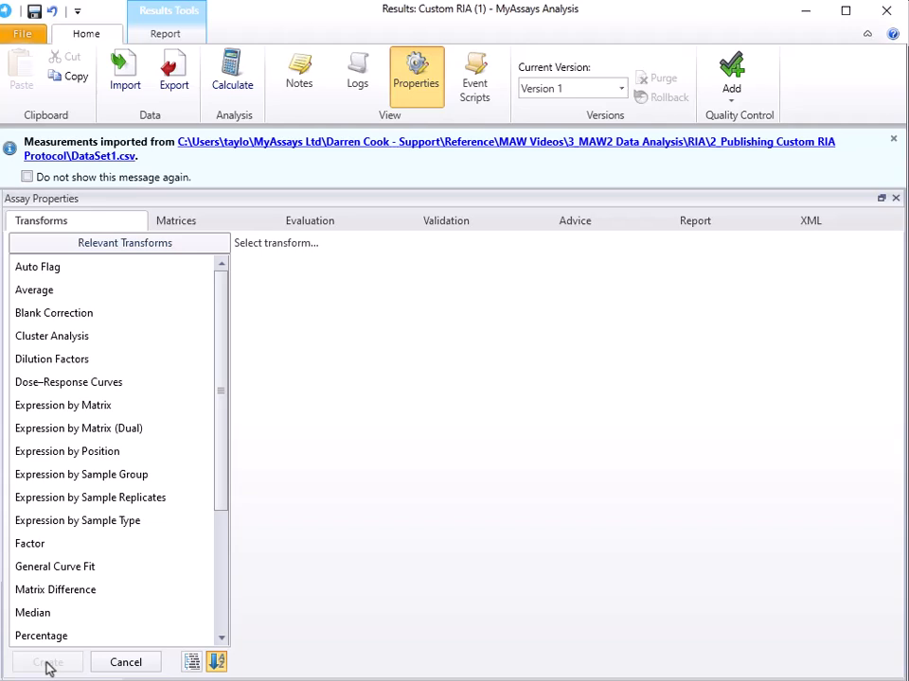
left_click(62, 313)
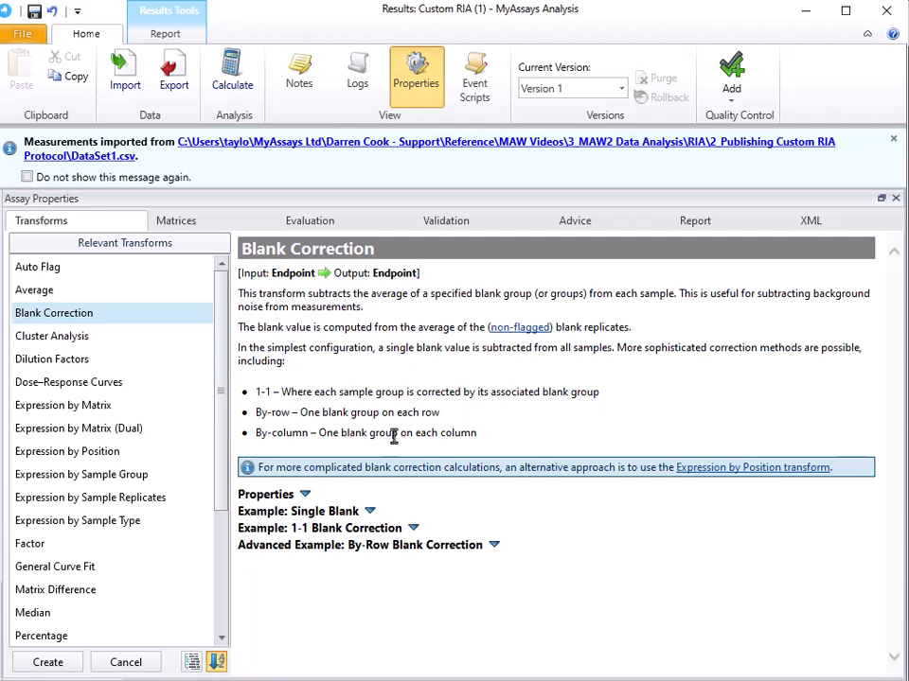
left_click(277, 513)
scroll(277, 513, "down", 5)
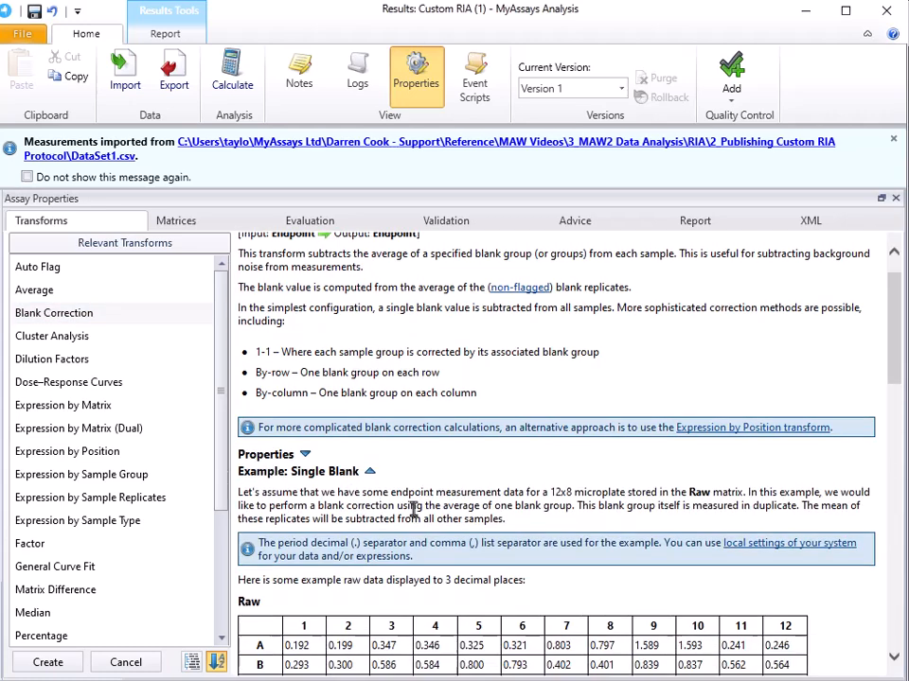
left_click(57, 664)
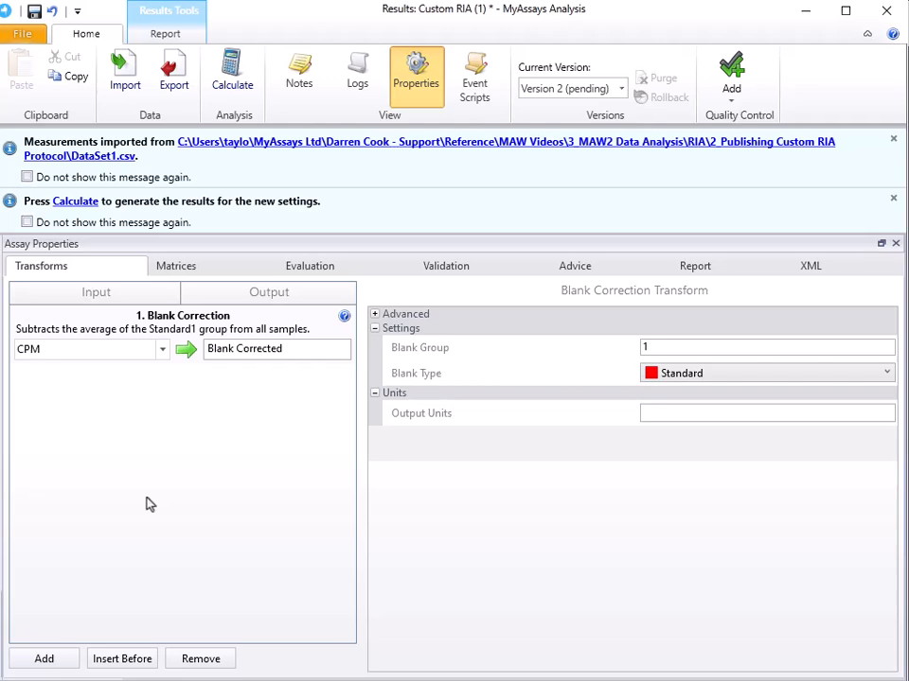
Set the Blank Correction transform's blank type to NSB and rename its output NSB Corrected.
left_click(678, 378)
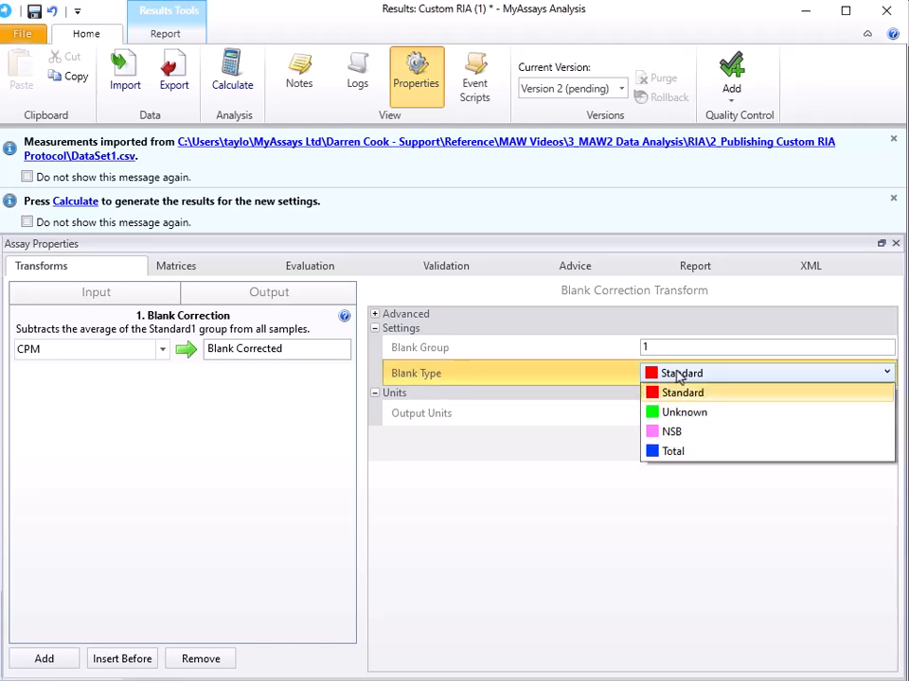
left_click(674, 433)
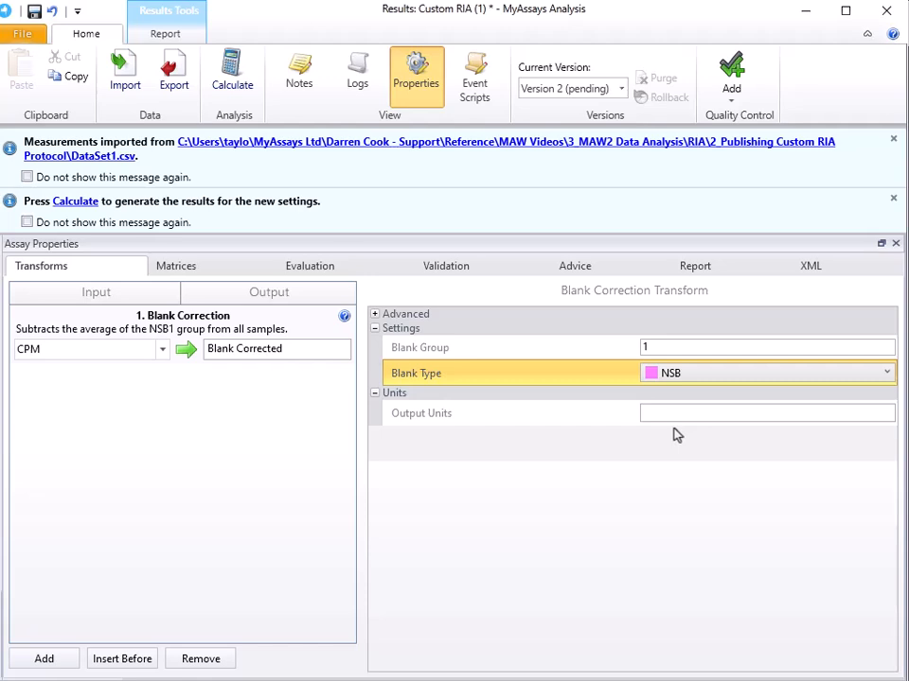
double_click(216, 346)
type("NSB")
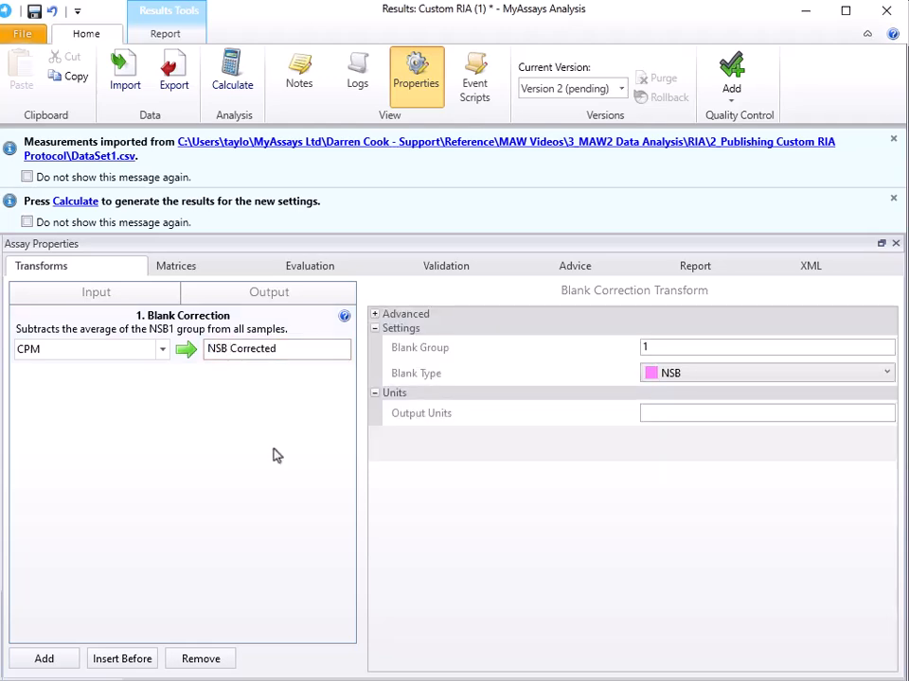
Add a Standard Curve Fit transform that uses NSB Corrected as its input.
left_click(44, 659)
scroll(112, 512, "down", 3)
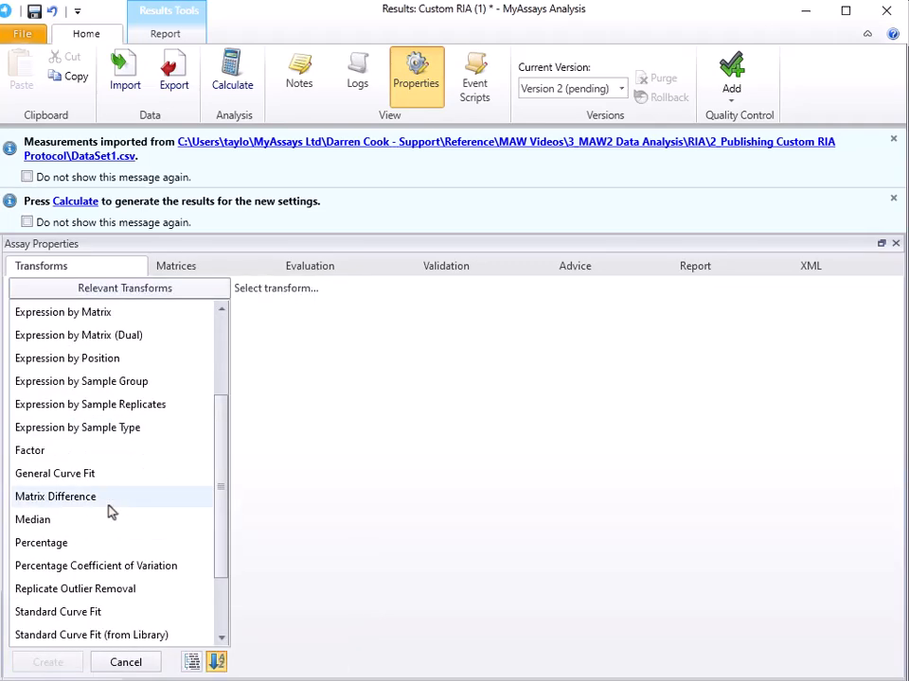
left_click(107, 545)
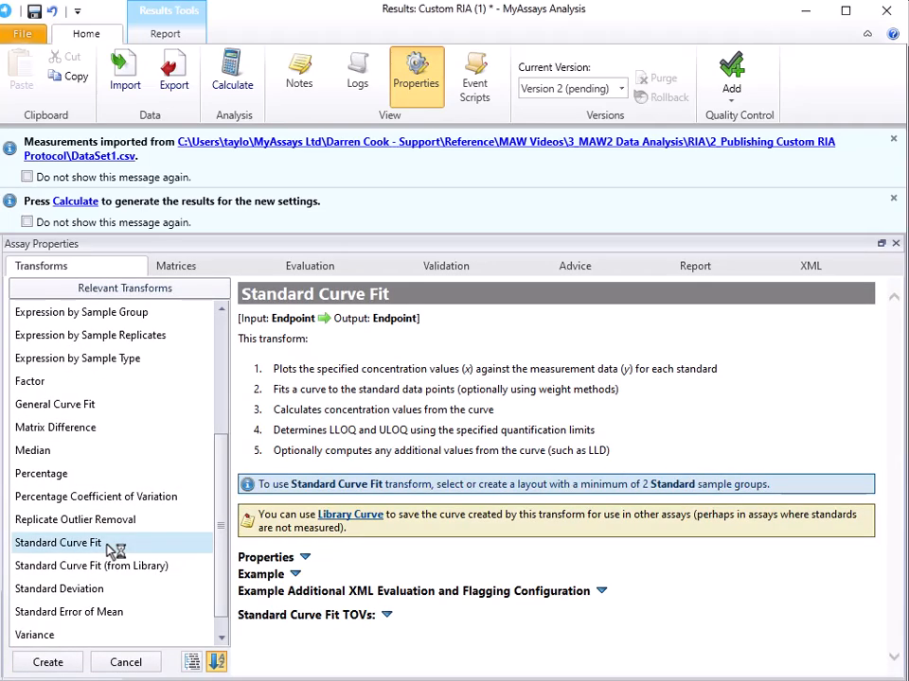
left_click(45, 662)
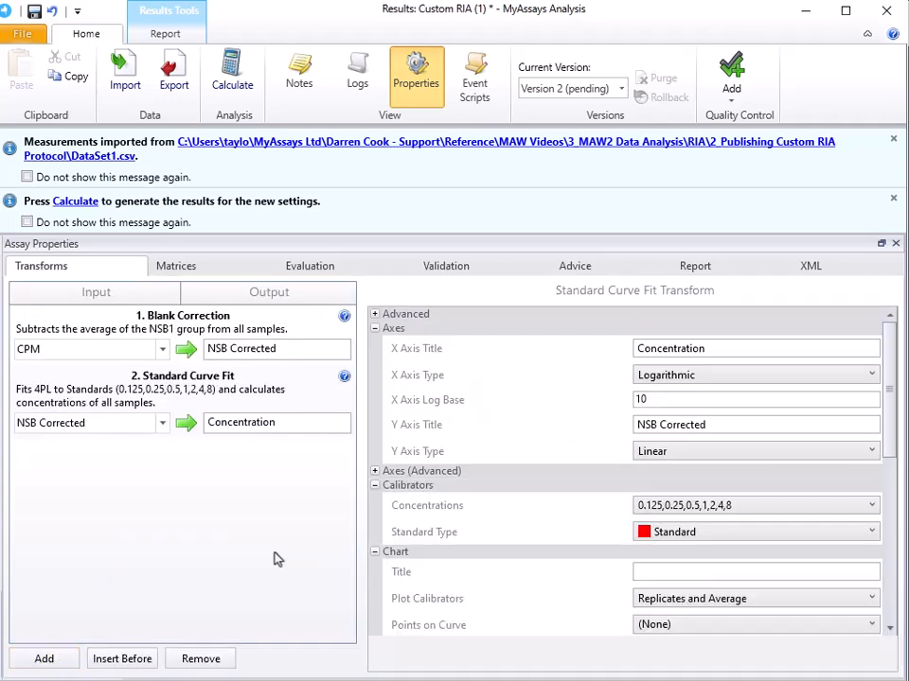
left_click(129, 428)
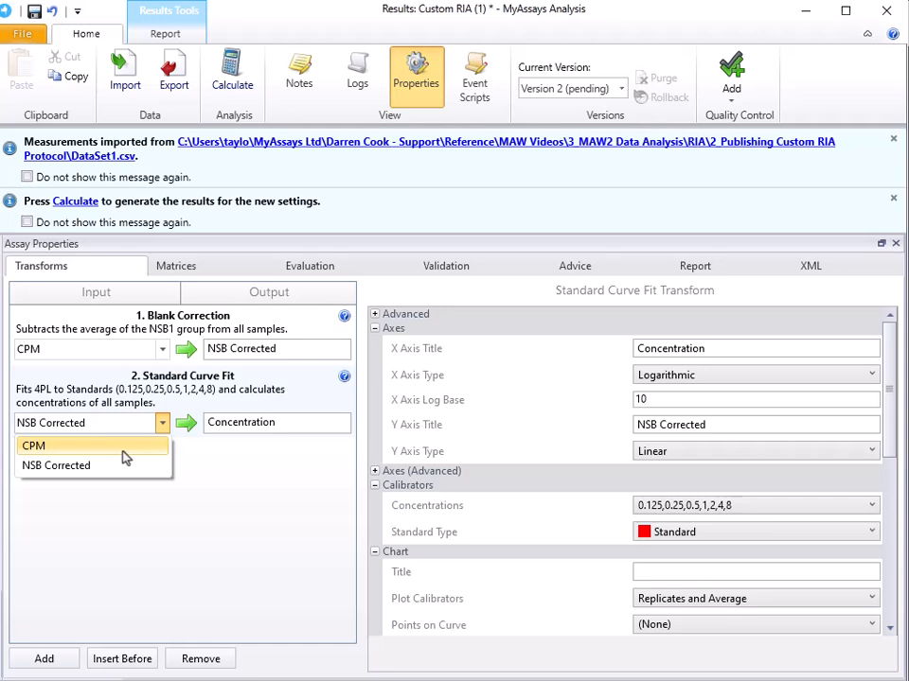
left_click(125, 432)
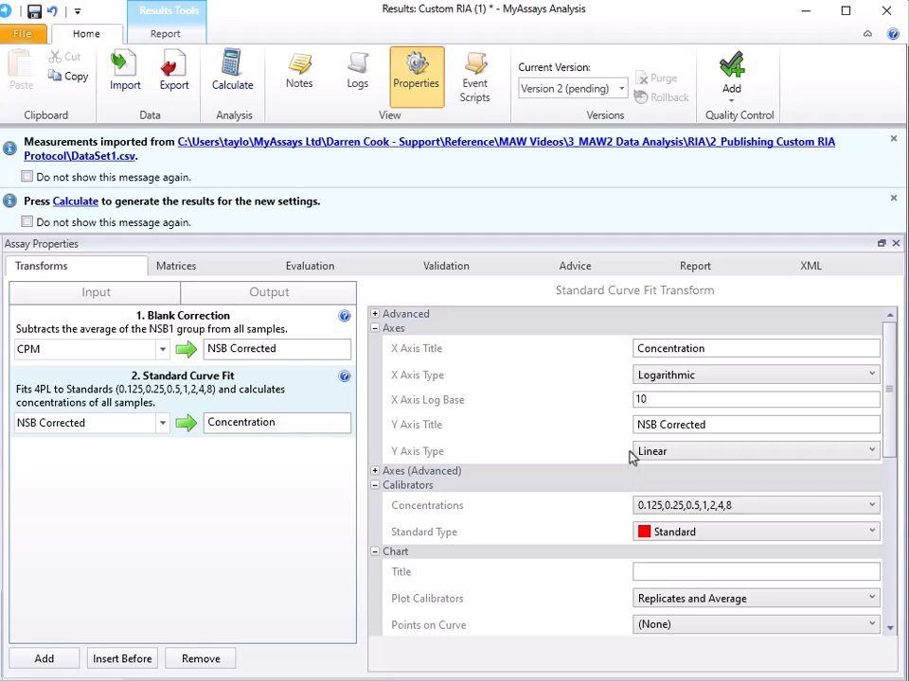
Set the calibrator concentrations to a series starting at 200 for Standard1 and divided by 2 for each following standard.
scroll(606, 443, "down", 3)
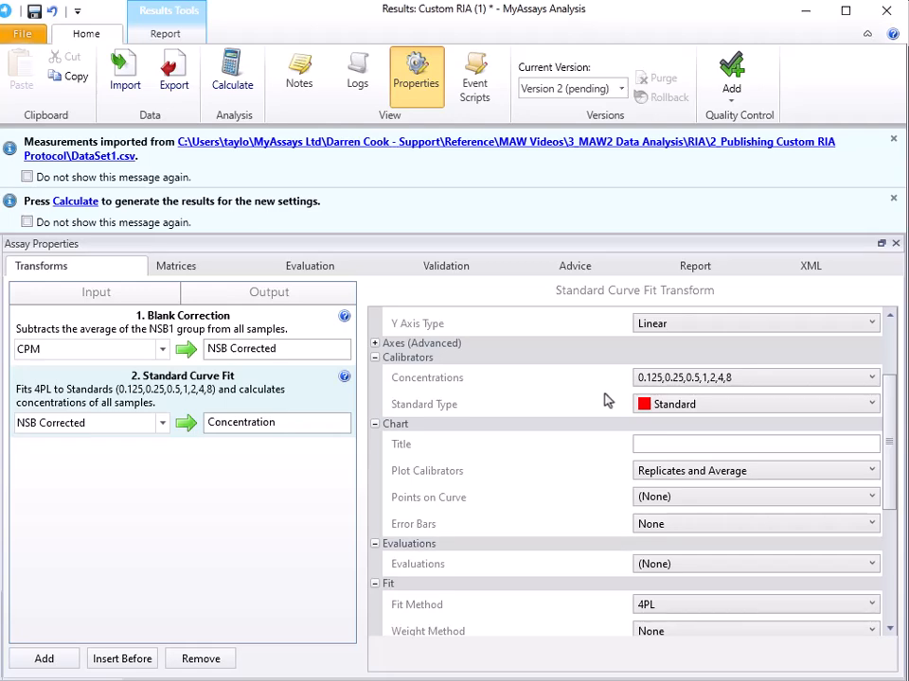
left_click(664, 382)
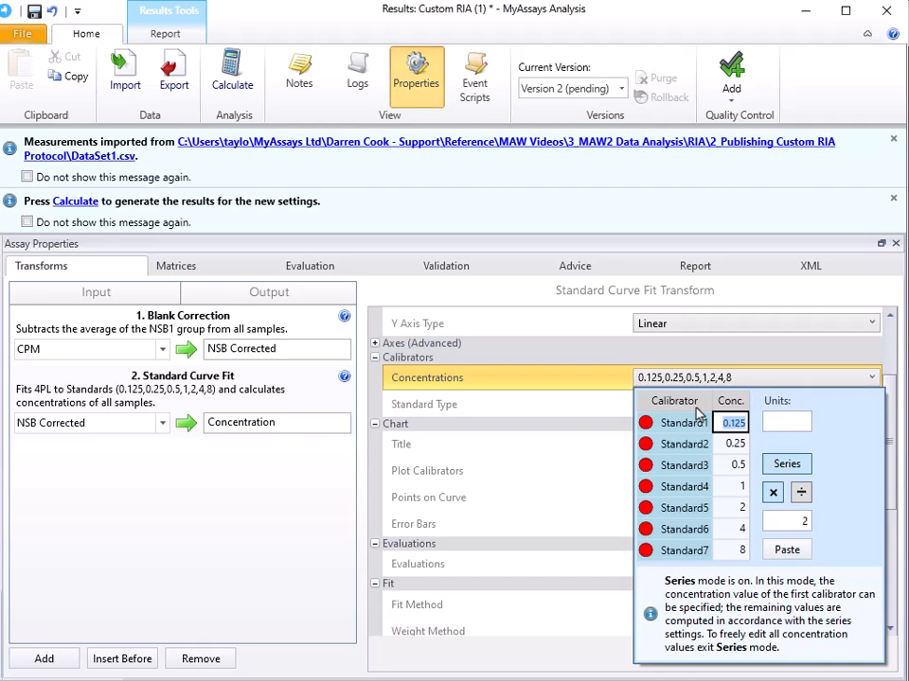
type("200")
left_click(801, 493)
left_click(543, 383)
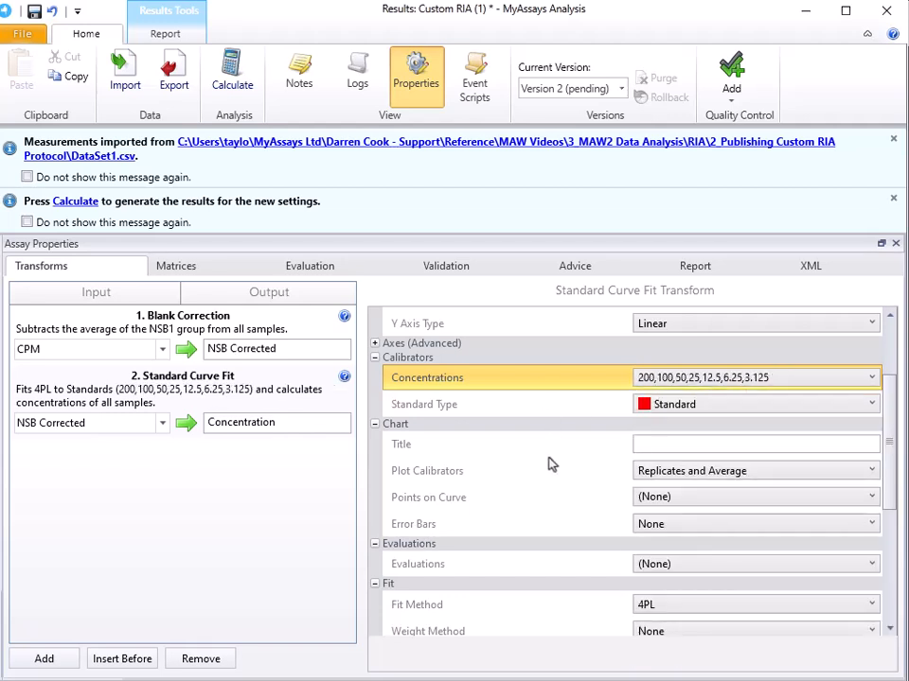
Review the curve fit's chart and fit settings and the available fit methods, keeping 4PL selected.
scroll(552, 463, "down", 1)
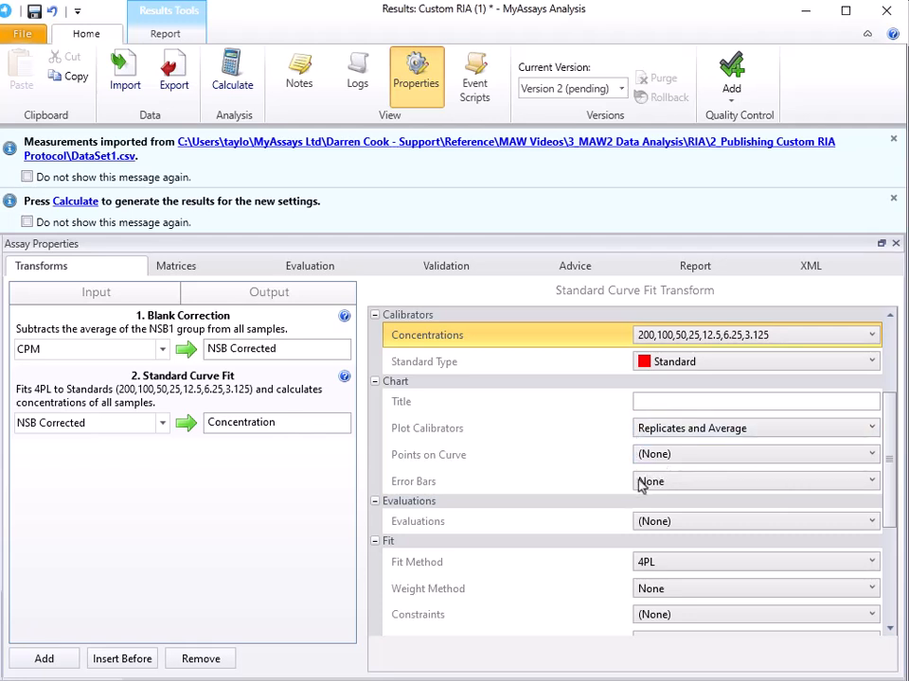
scroll(517, 496, "down", 1)
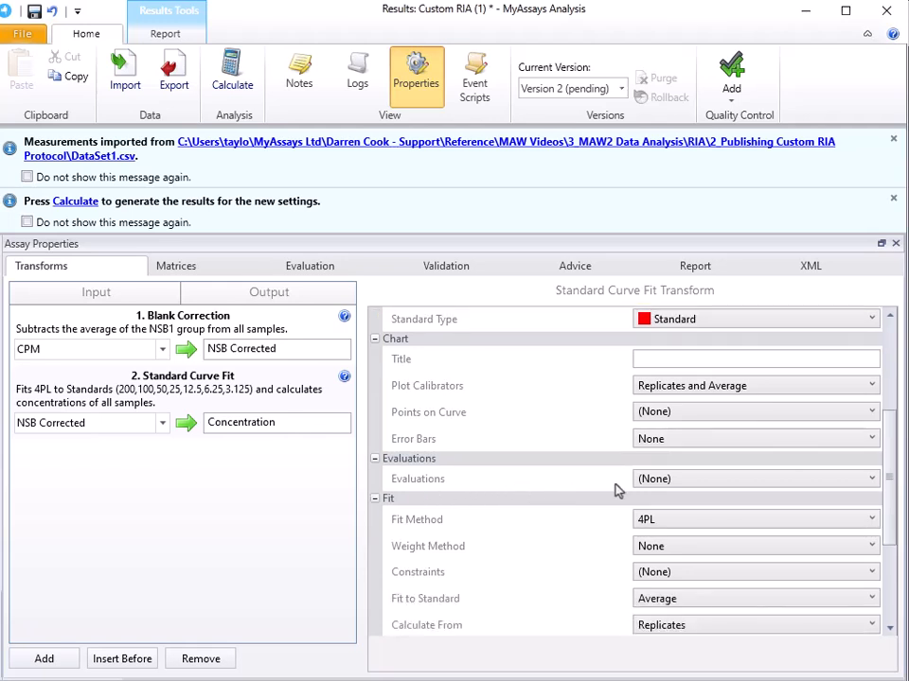
scroll(567, 478, "down", 2)
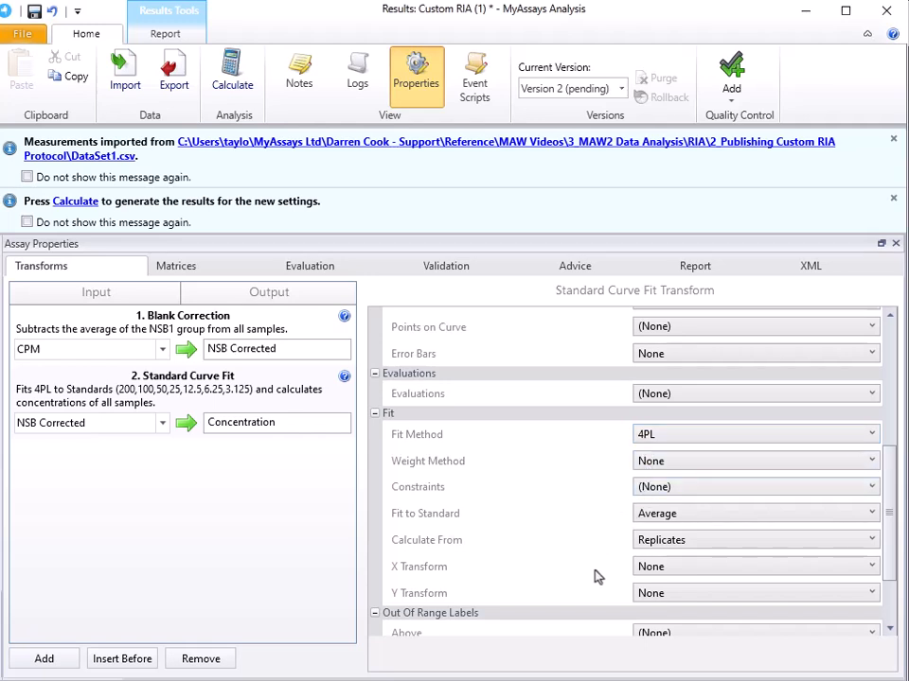
left_click(647, 441)
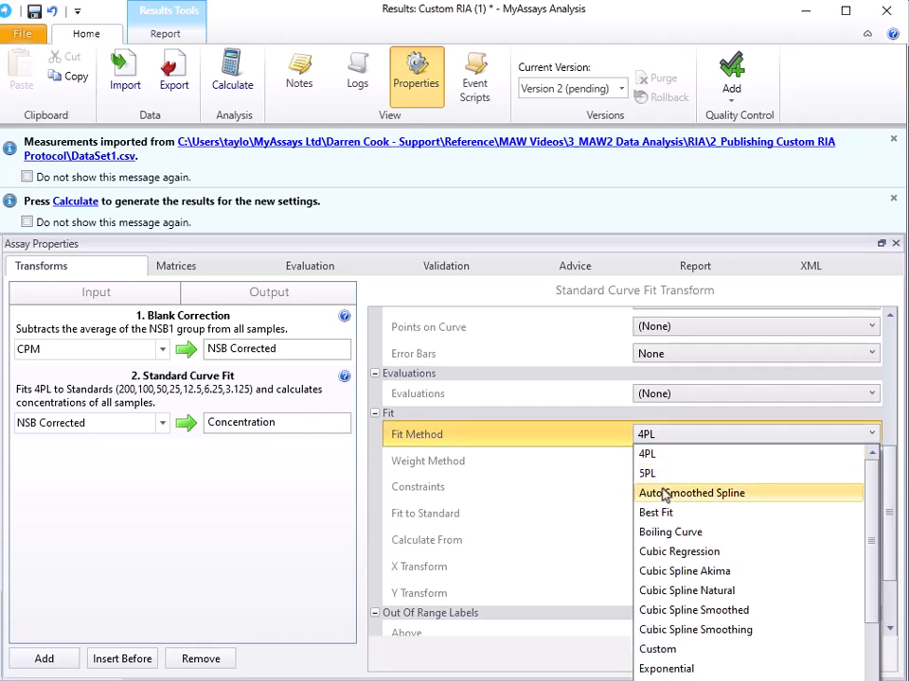
scroll(663, 494, "down", 4)
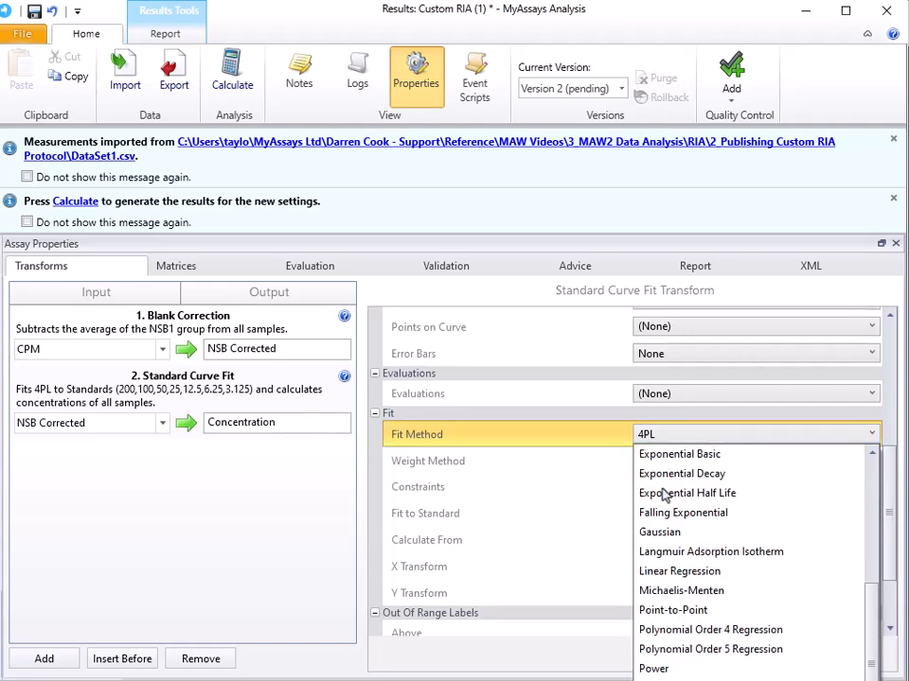
scroll(662, 494, "up", 4)
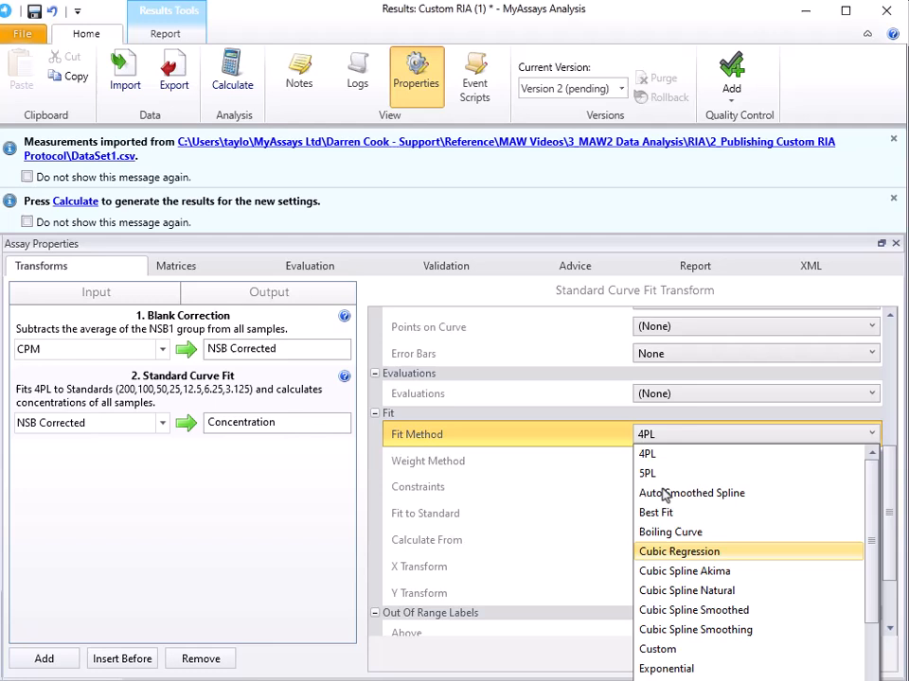
left_click(602, 442)
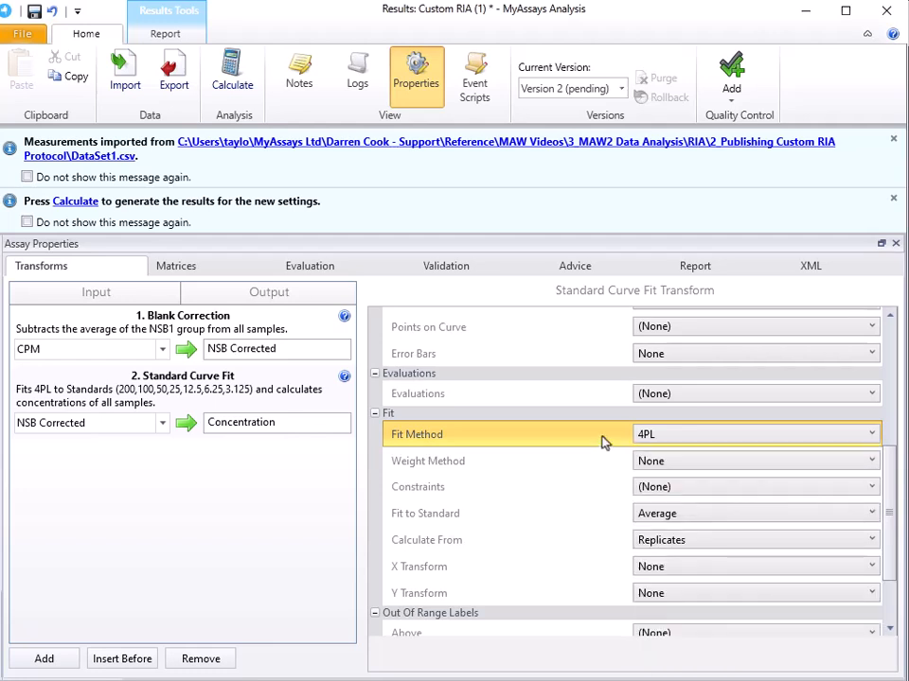
Apply the out-of-range labels "> Curve" above the upper 4PL asymptote and "< Curve" below the lower 4PL asymptote.
scroll(582, 461, "down", 2)
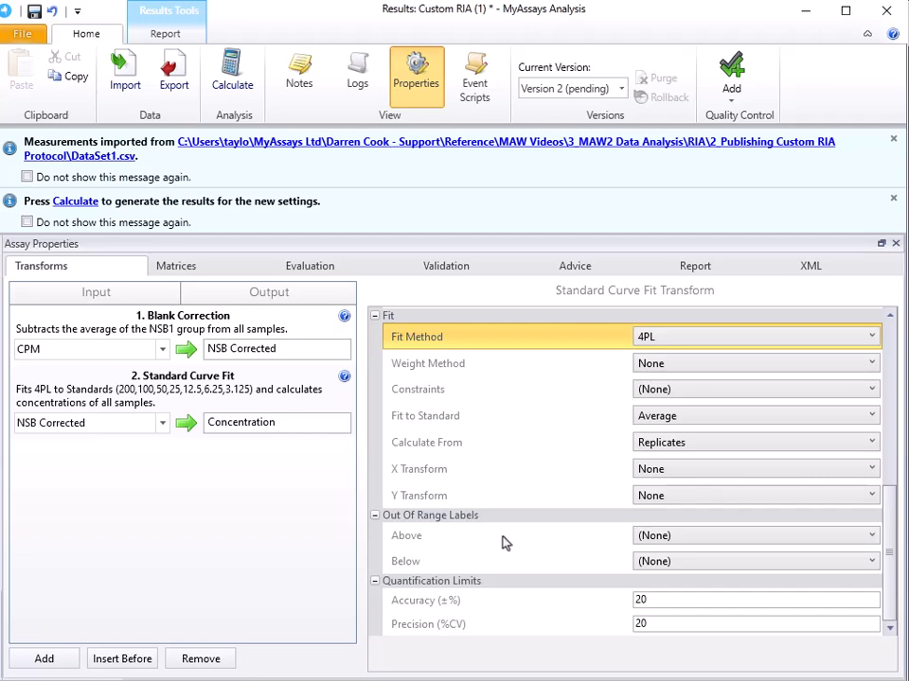
left_click(643, 541)
left_click(644, 563)
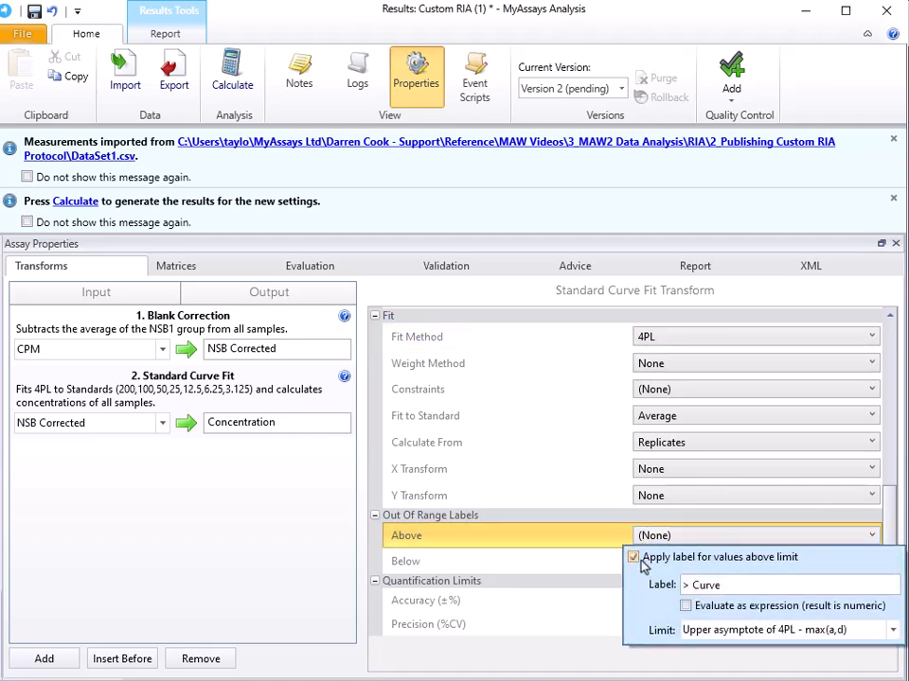
left_click(580, 541)
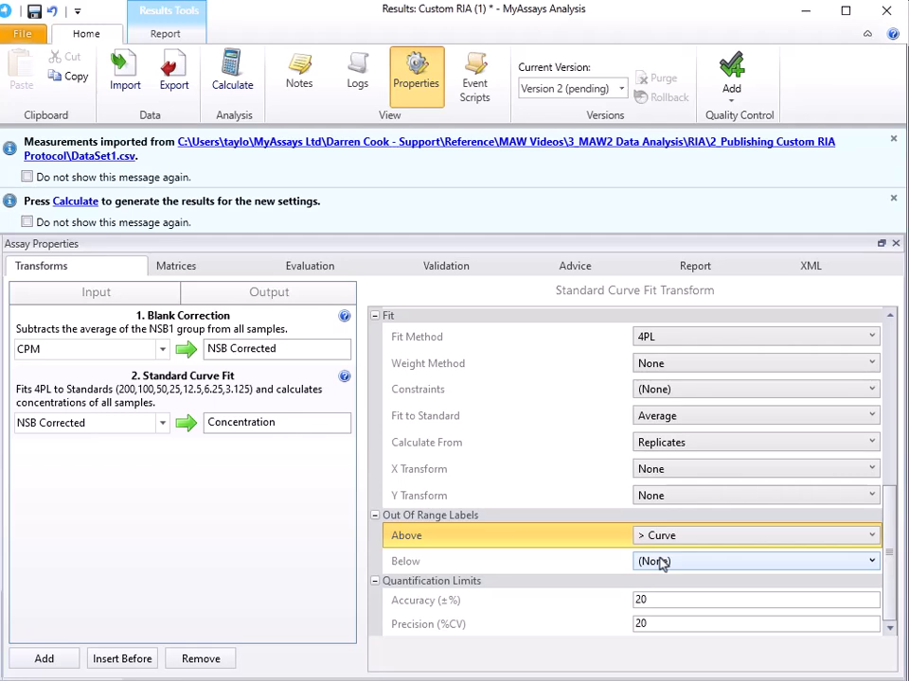
left_click(661, 562)
left_click(660, 588)
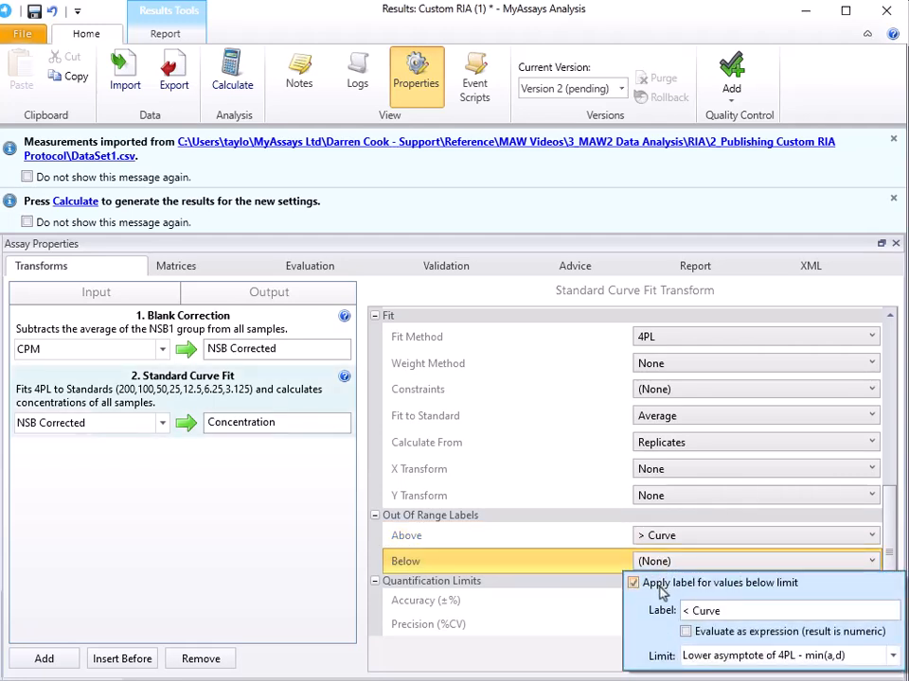
left_click(591, 562)
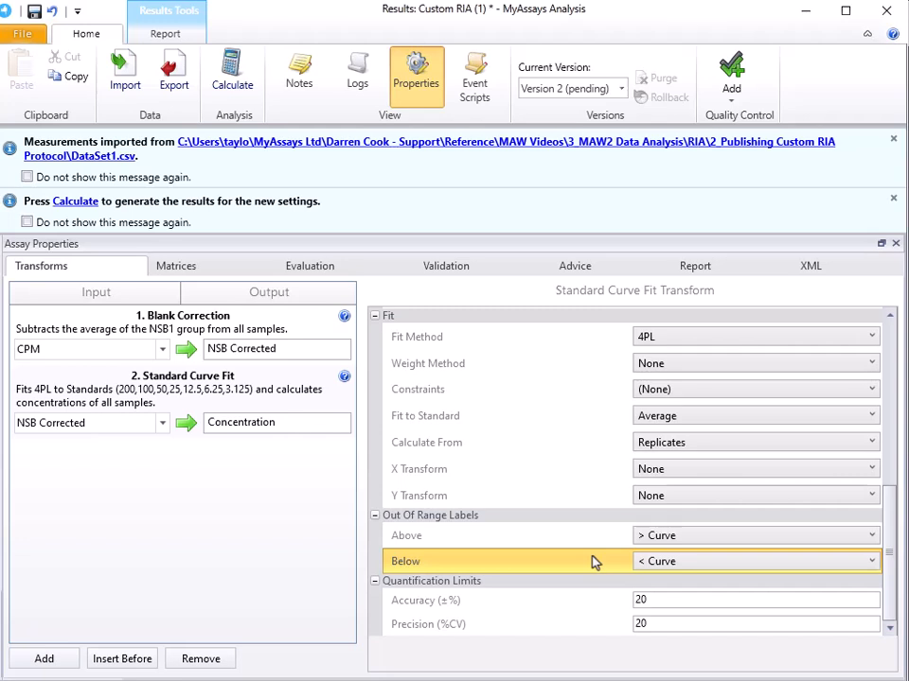
Add an Average transform on Concentration and rename its output Avg. Concentration.
left_click(44, 660)
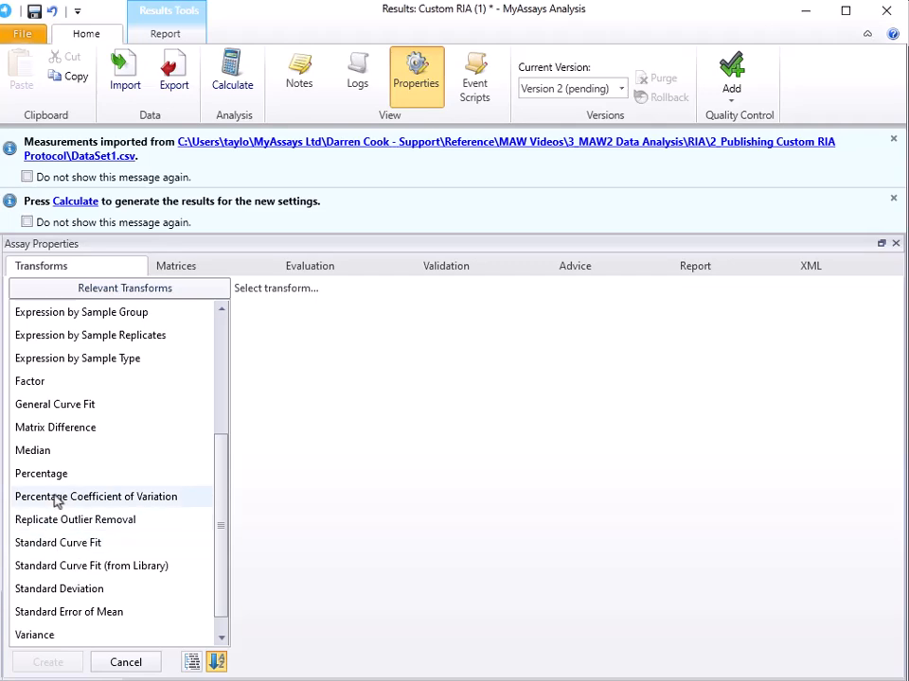
scroll(55, 496, "up", 3)
left_click(45, 337)
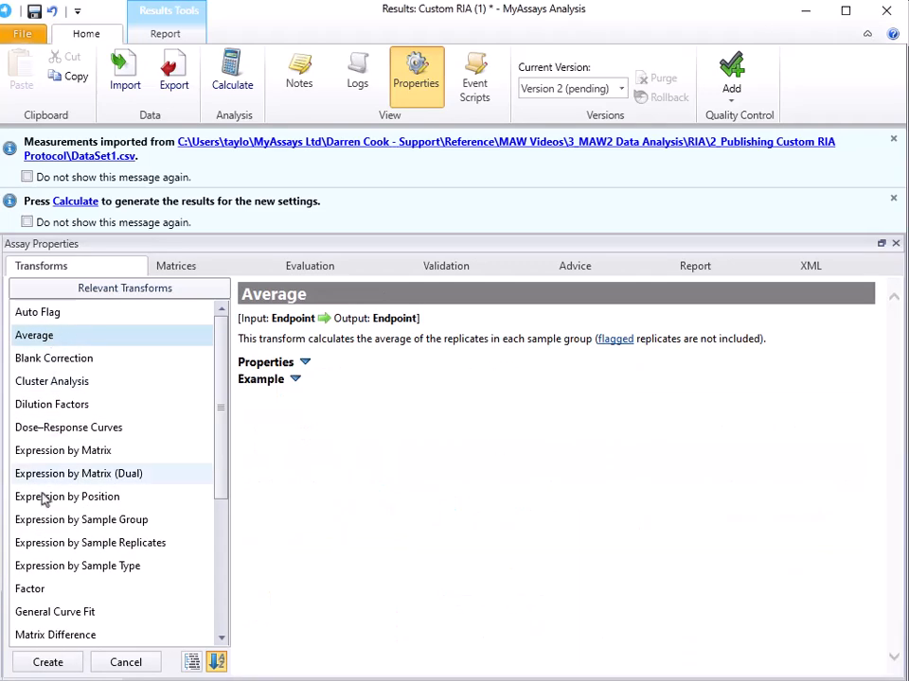
left_click(26, 663)
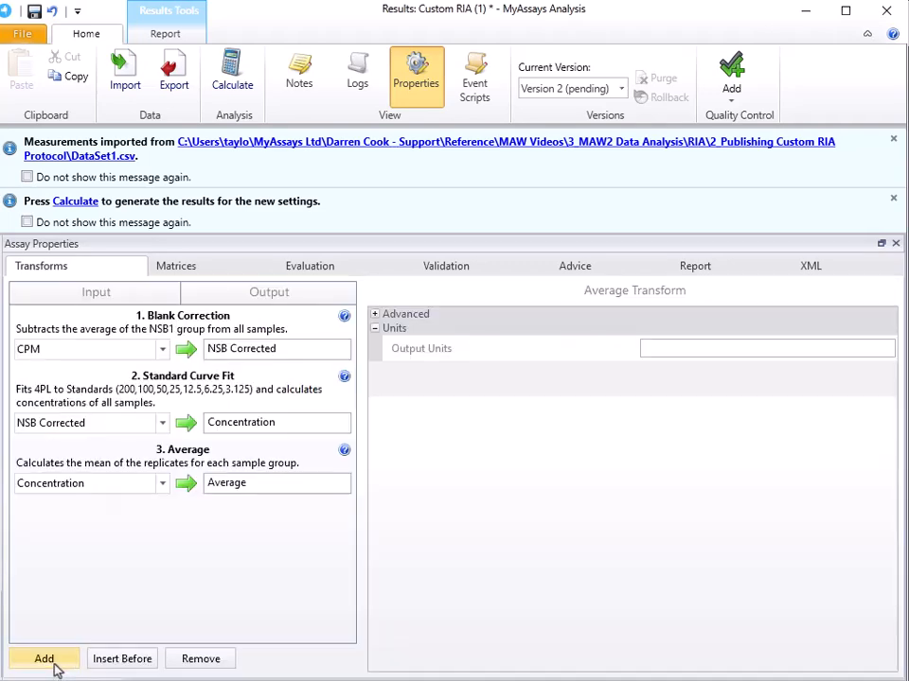
left_click(257, 487)
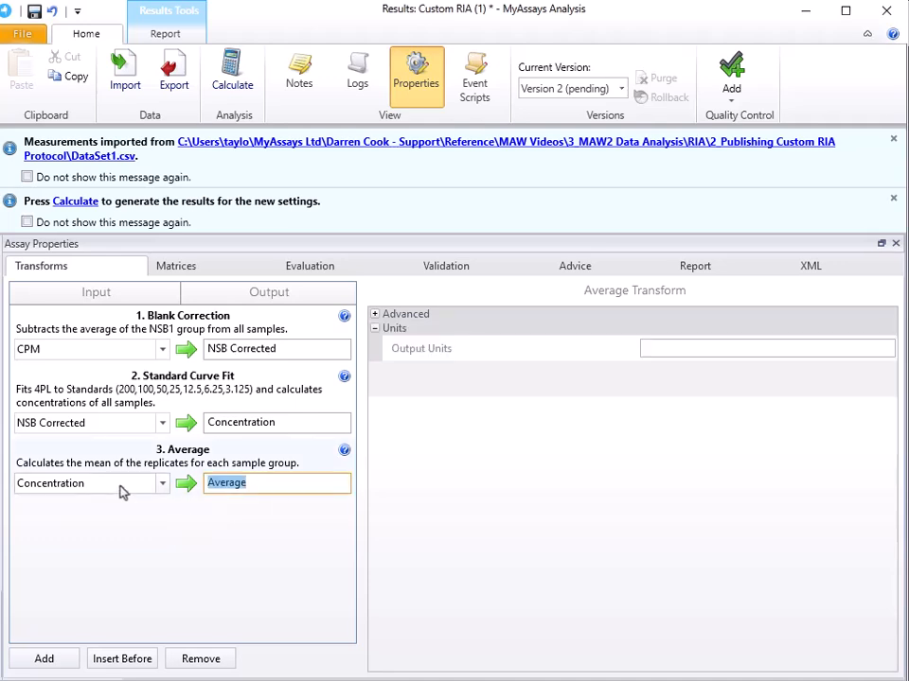
type("Avg. Concentration")
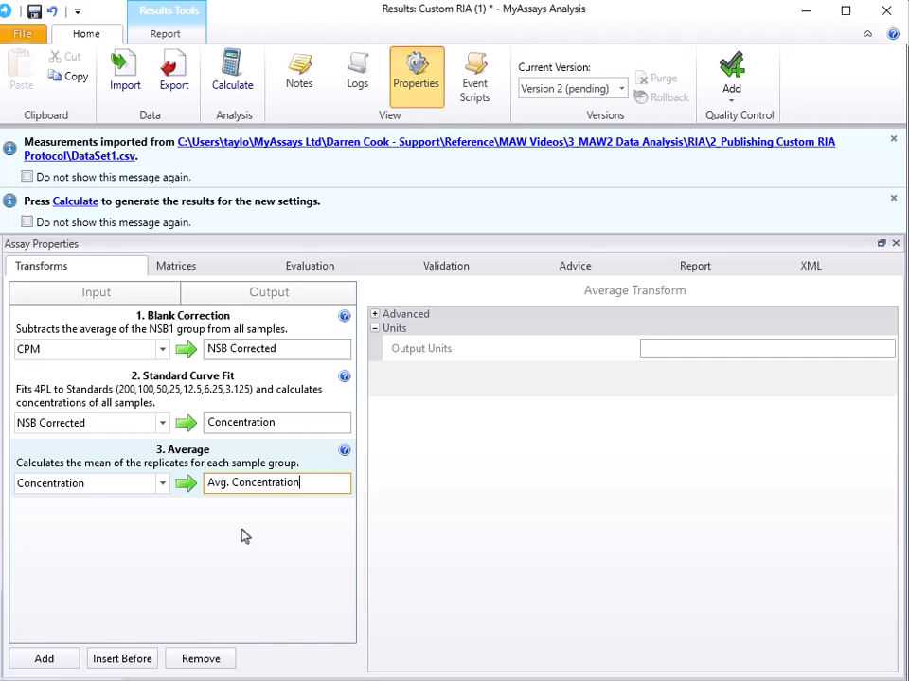
left_click(244, 537)
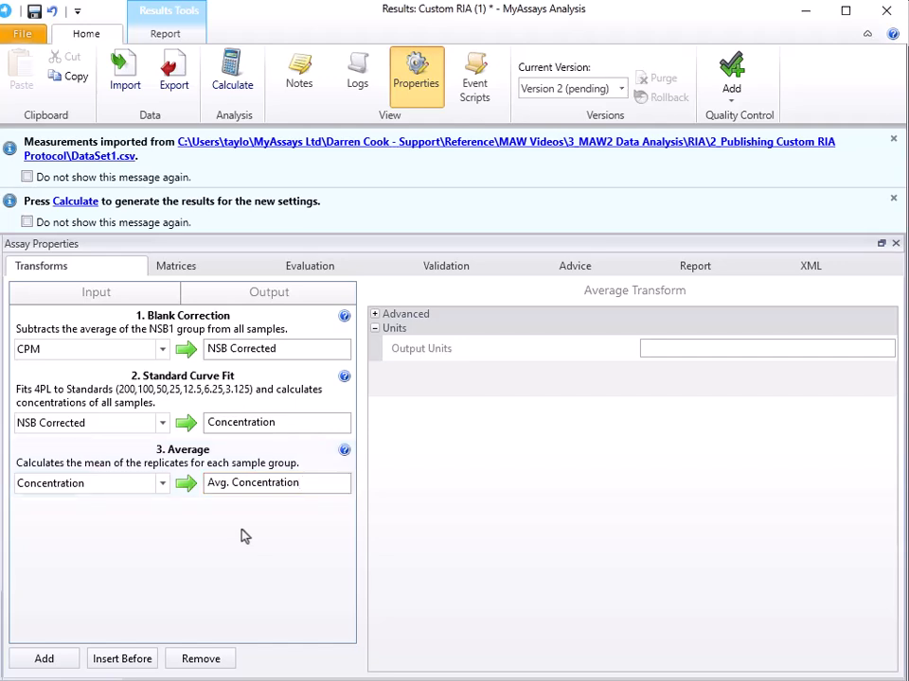
Add a Percentage Coefficient of Variation transform that takes Concentration as its input.
left_click(40, 659)
scroll(75, 547, "down", 3)
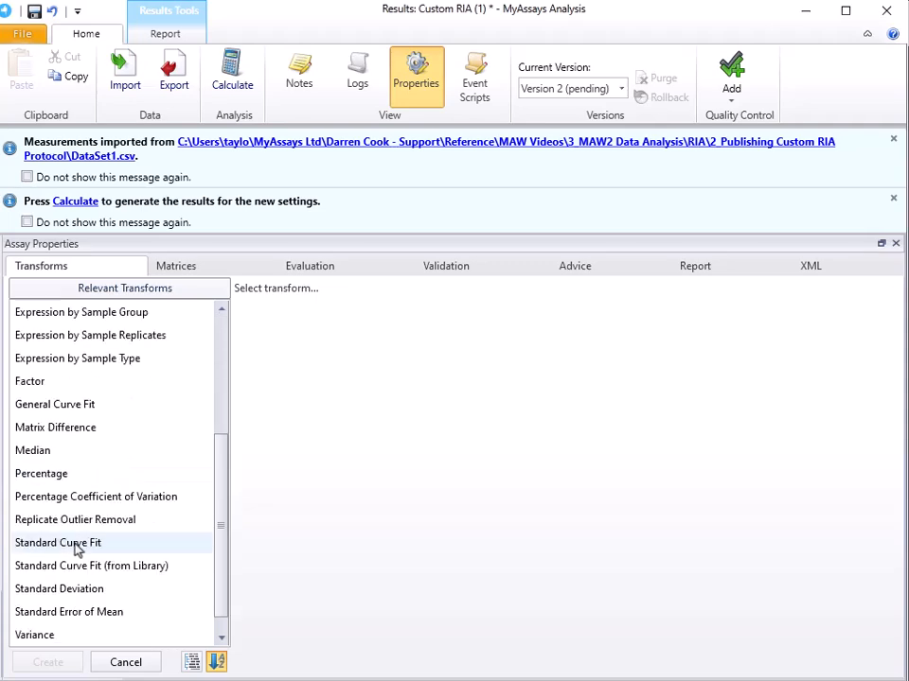
left_click(77, 500)
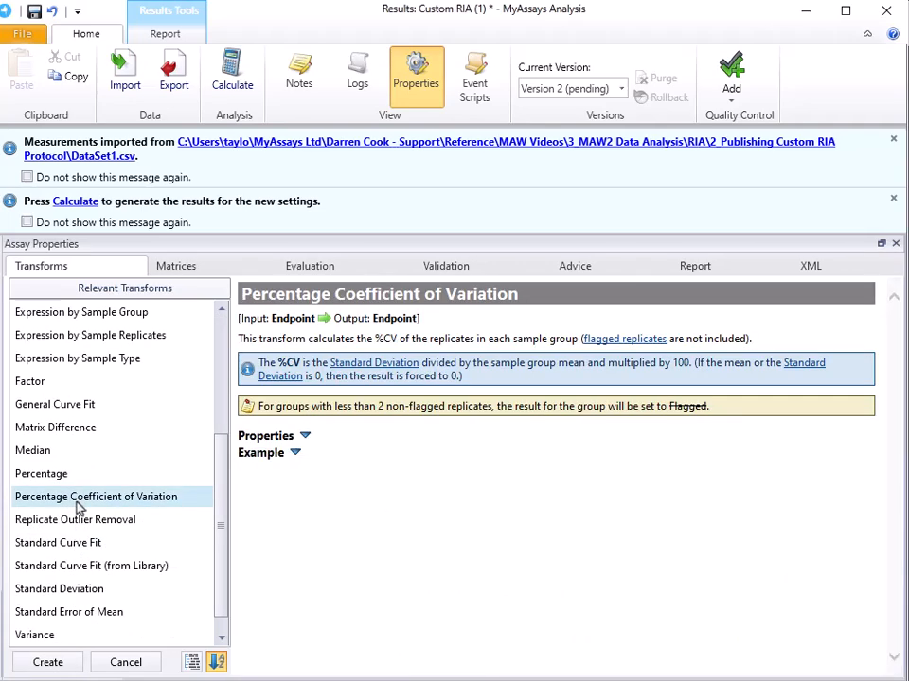
left_click(46, 663)
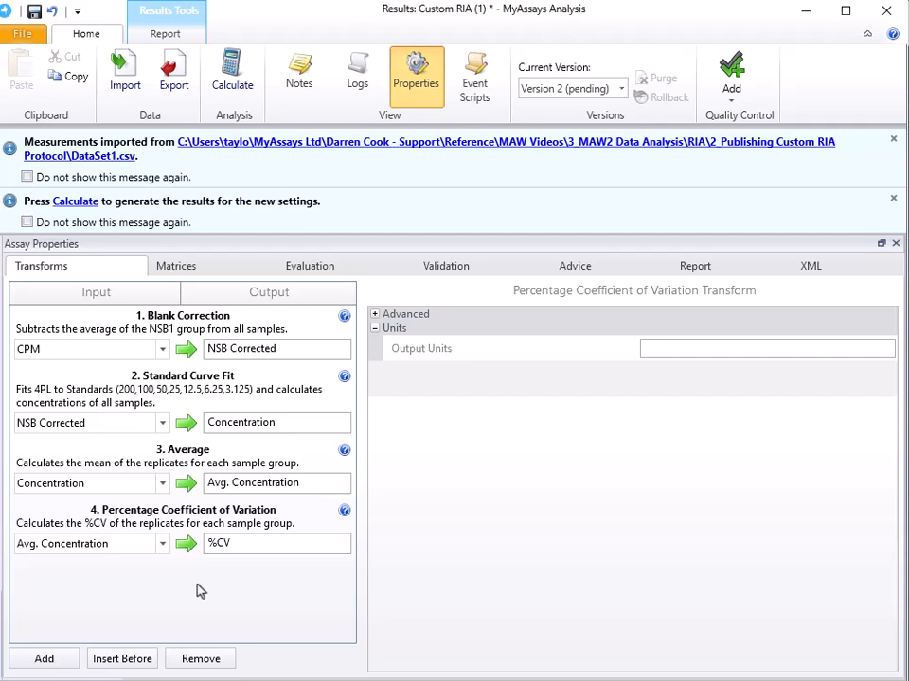
left_click(140, 545)
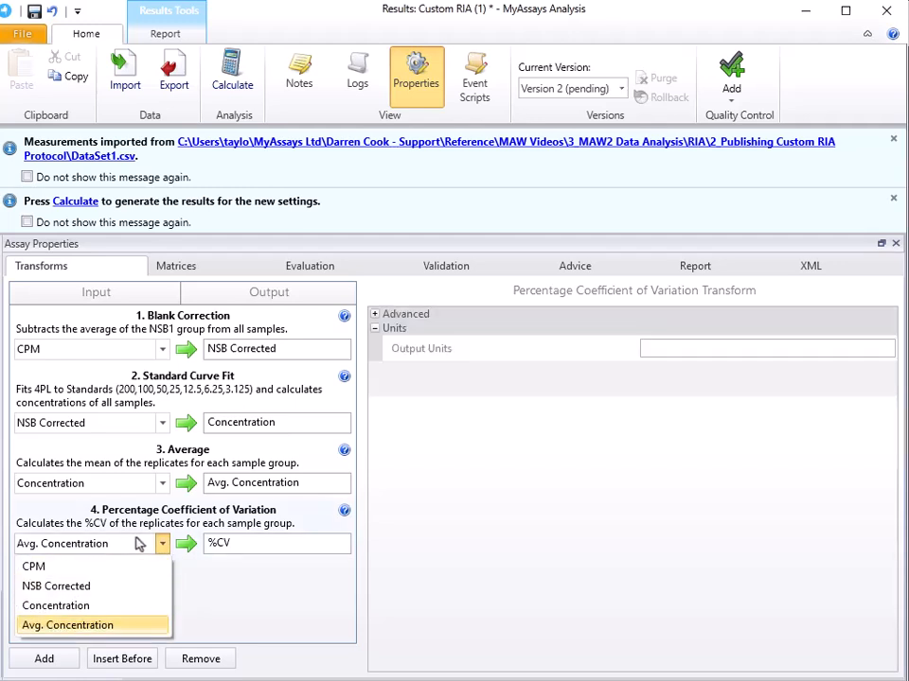
left_click(132, 607)
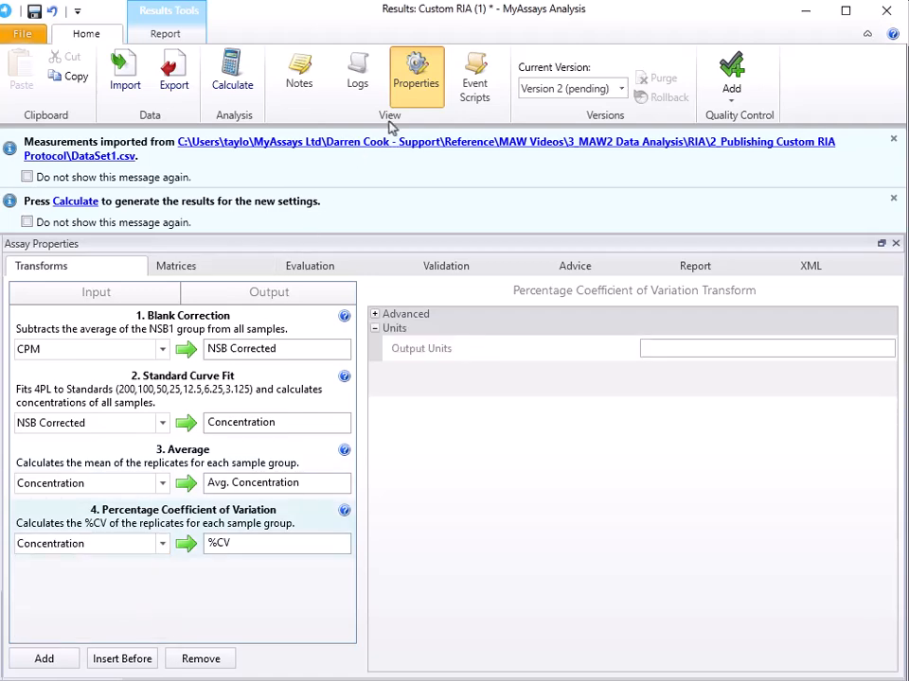
Calculate the results with the new transforms and dismiss all the notification messages.
left_click(416, 70)
left_click(244, 83)
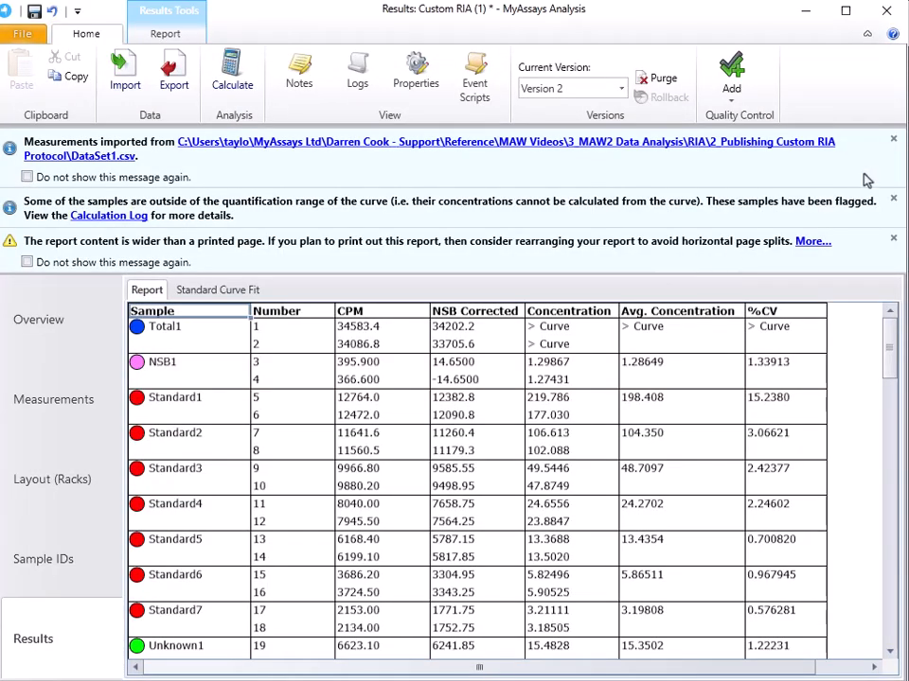
left_click(892, 139)
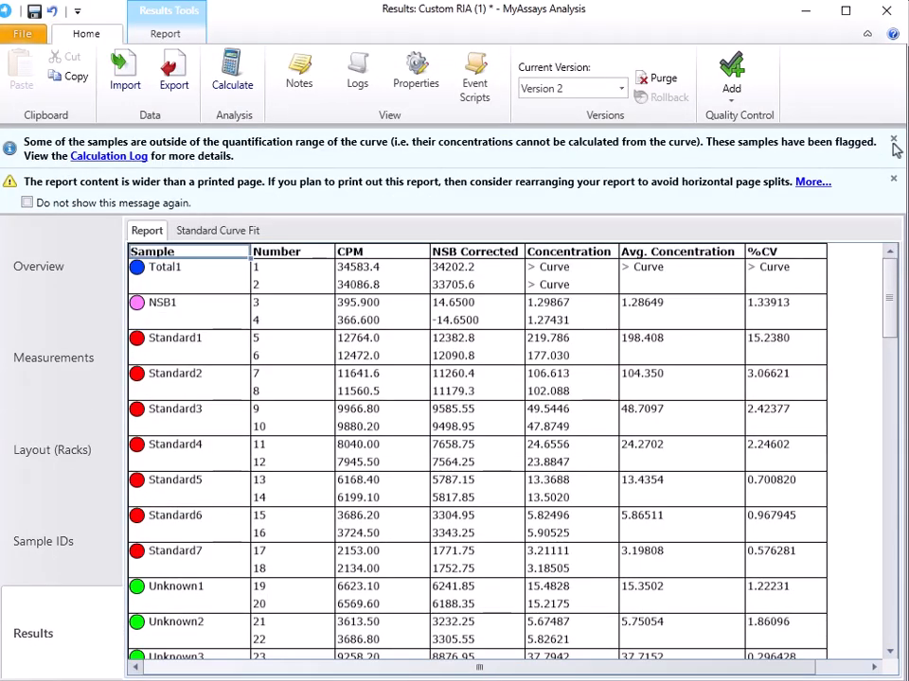
left_click(892, 141)
left_click(893, 141)
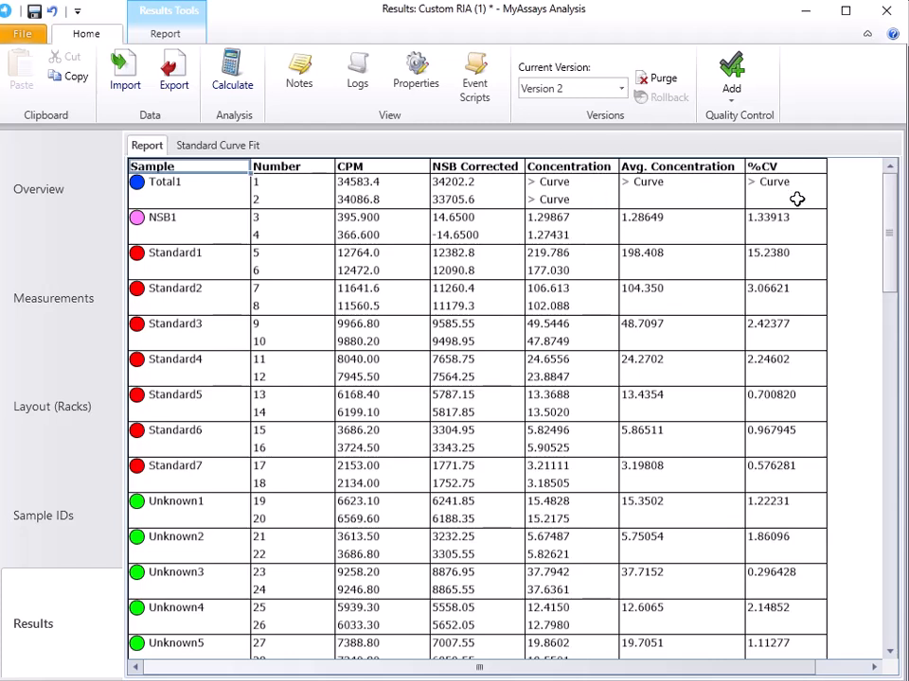
Review the calculated report, including the sample table, 4PL curve chart, fit equations, coefficients, goodness measures and calibrator table.
scroll(487, 321, "down", 10)
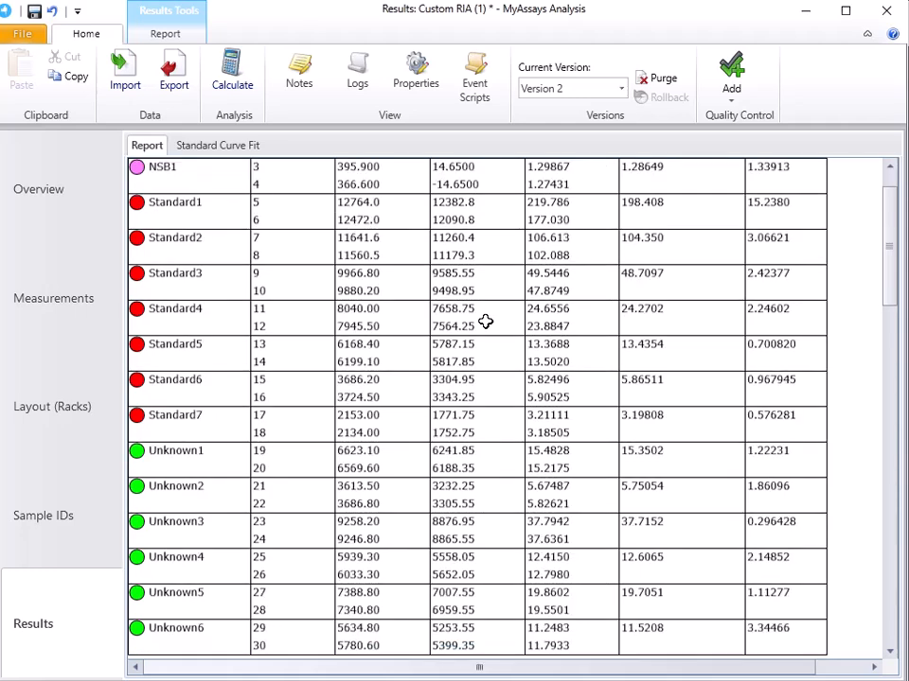
scroll(487, 327, "down", 3)
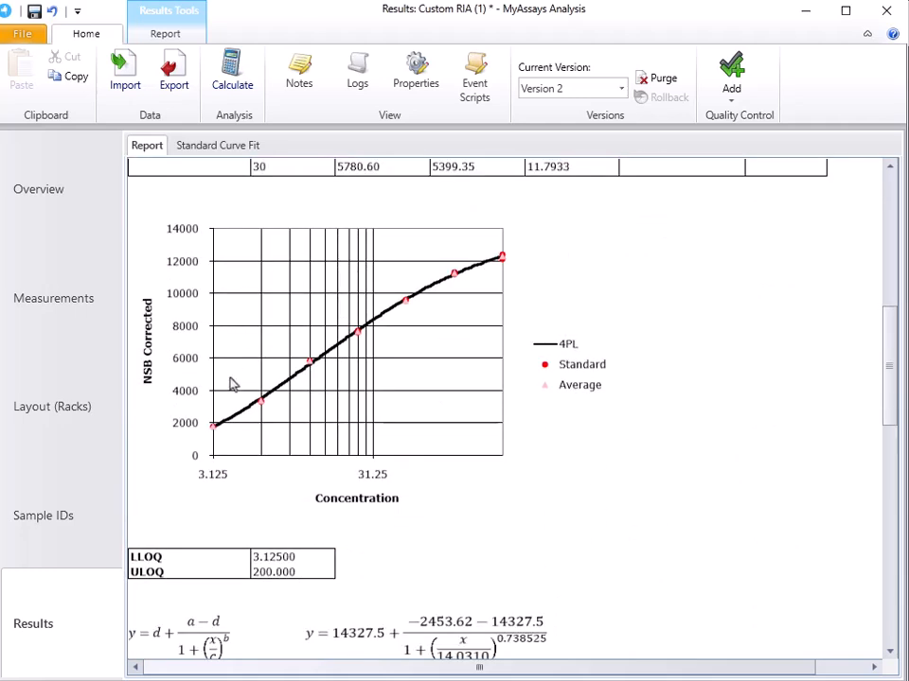
scroll(264, 359, "down", 3)
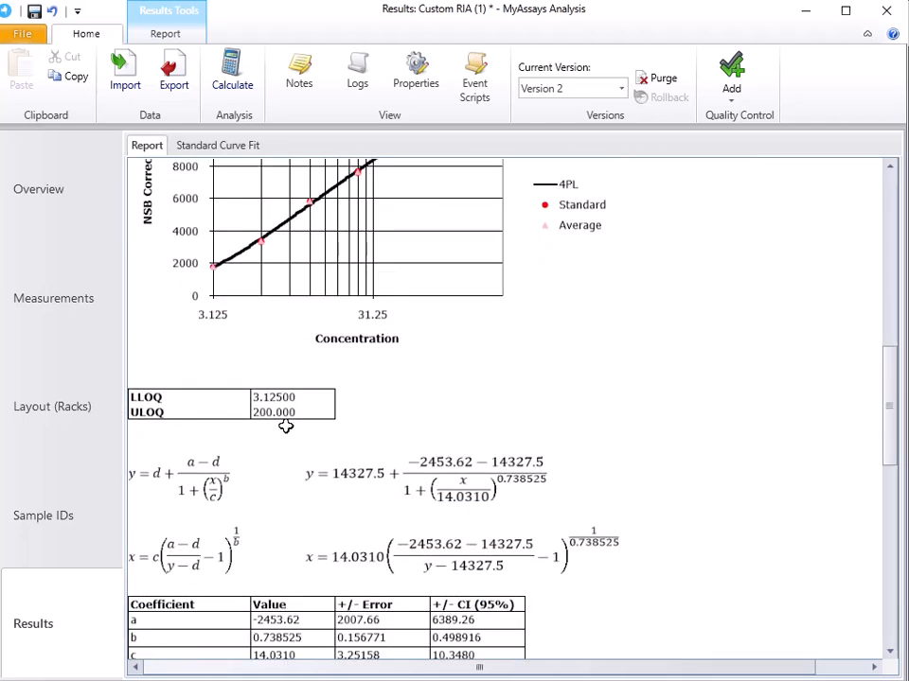
scroll(290, 398, "down", 3)
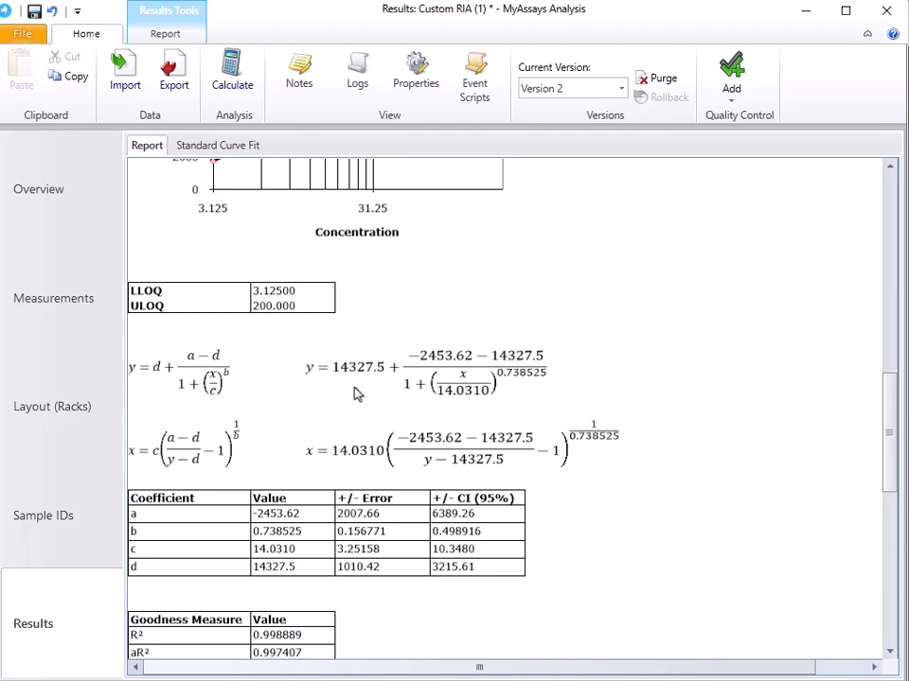
scroll(255, 398, "down", 1)
scroll(256, 398, "down", 1)
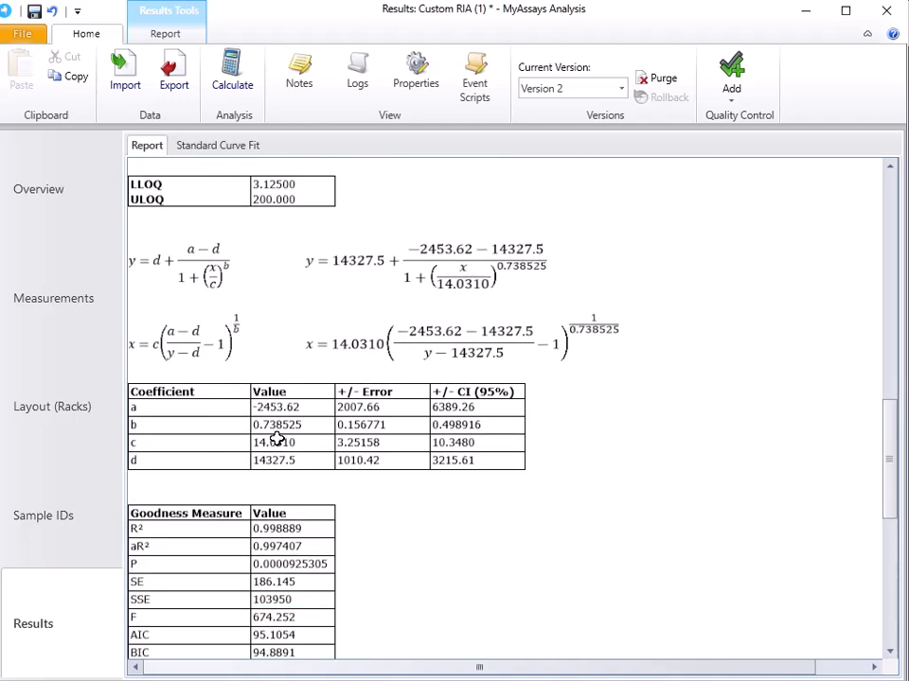
scroll(276, 438, "down", 3)
scroll(264, 423, "down", 5)
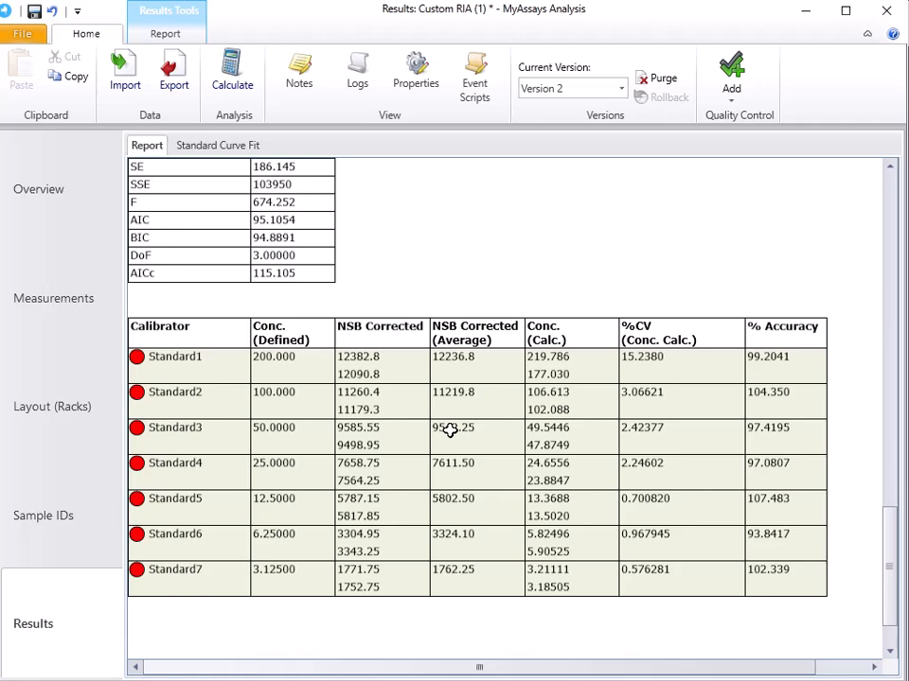
scroll(449, 430, "up", 20)
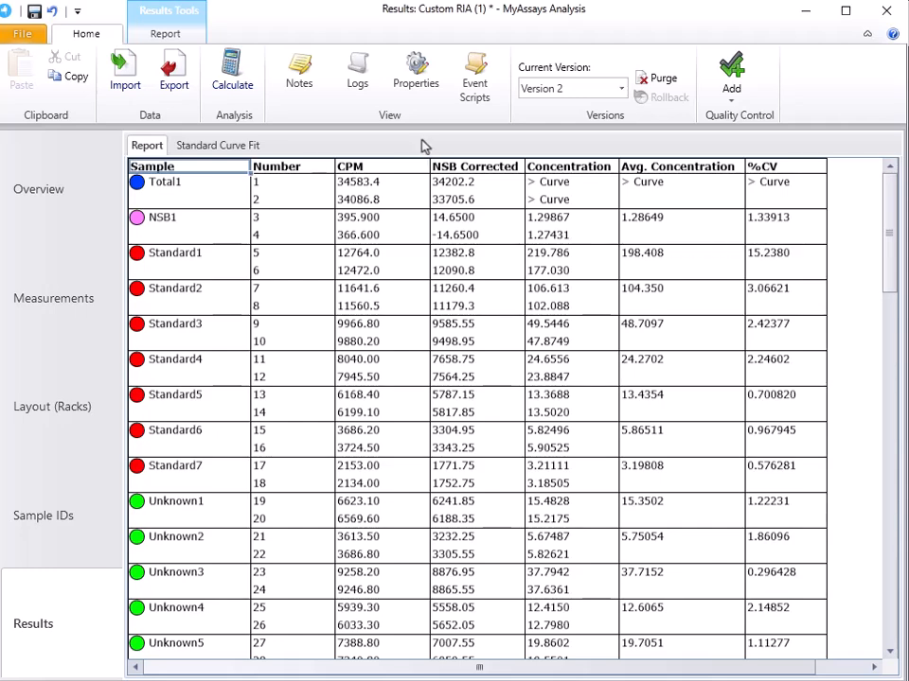
Format the Concentration, Avg. Concentration and %CV matrices together with a precision of 2 decimal places.
left_click(415, 83)
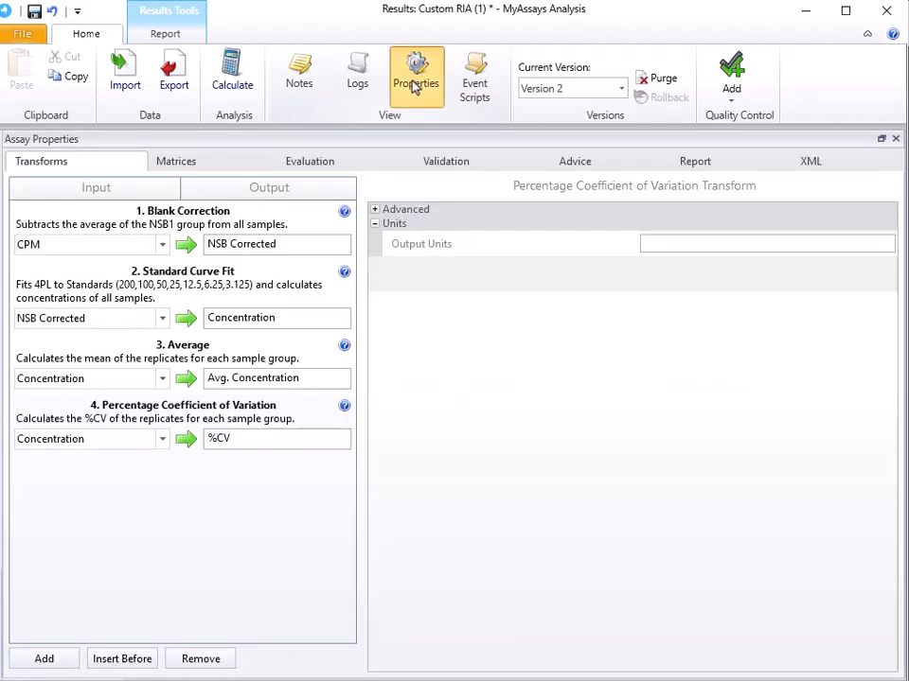
left_click(203, 162)
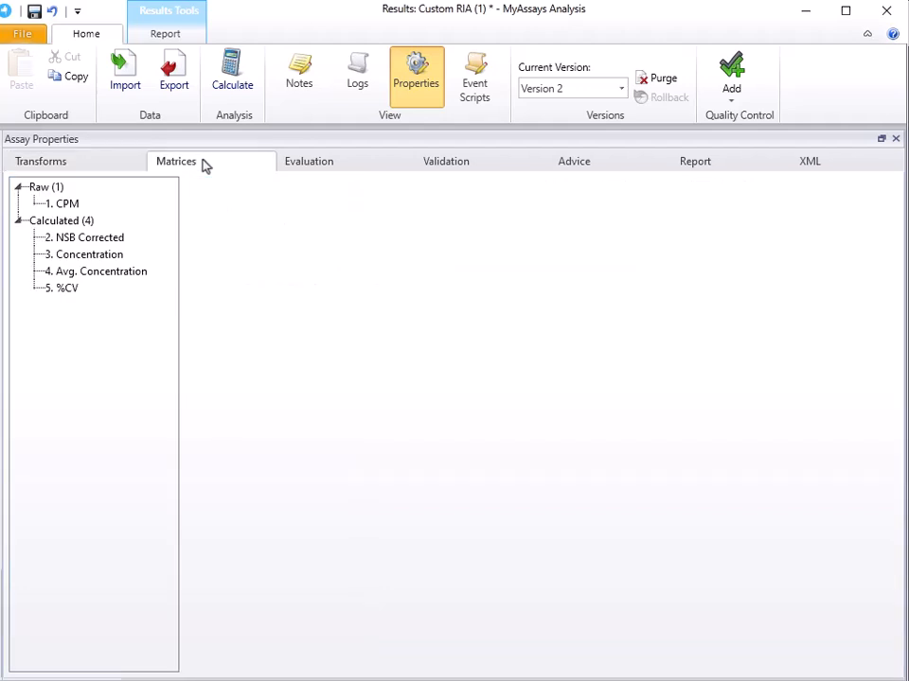
left_click(88, 245)
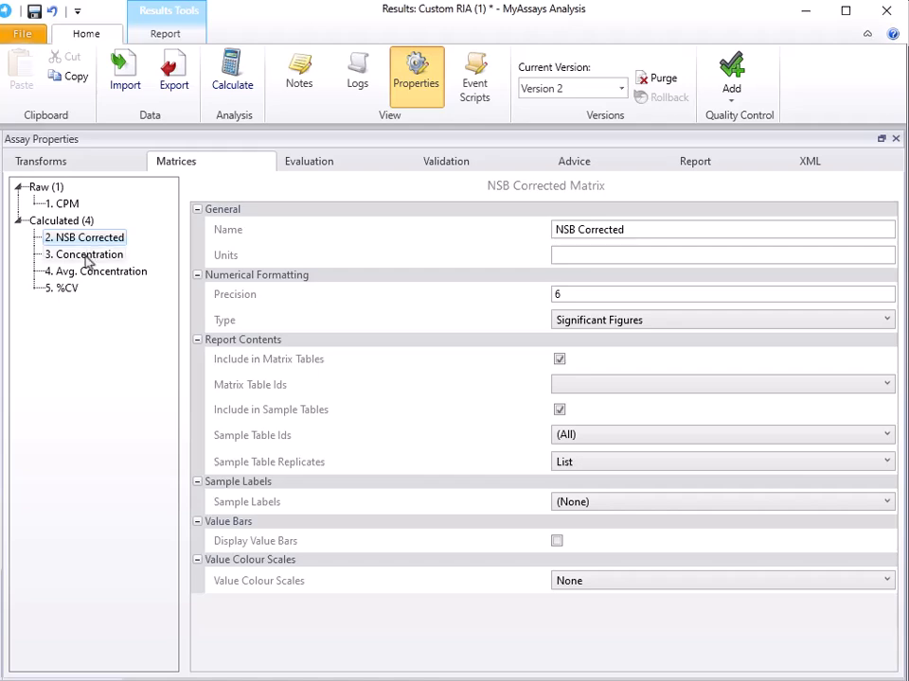
left_click(86, 256)
left_click(86, 273, "ctrl")
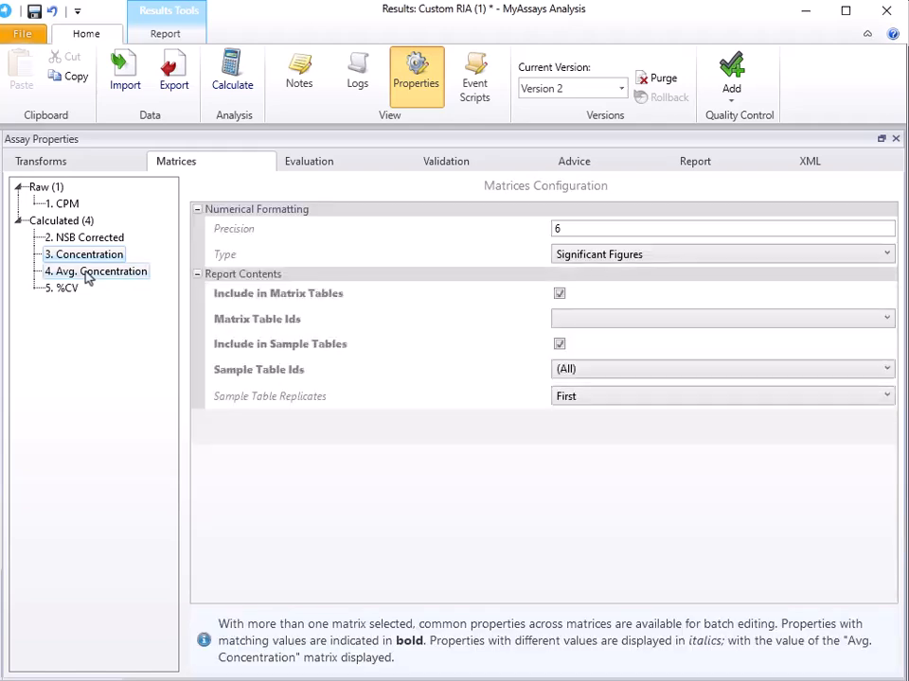
left_click(76, 293, "ctrl")
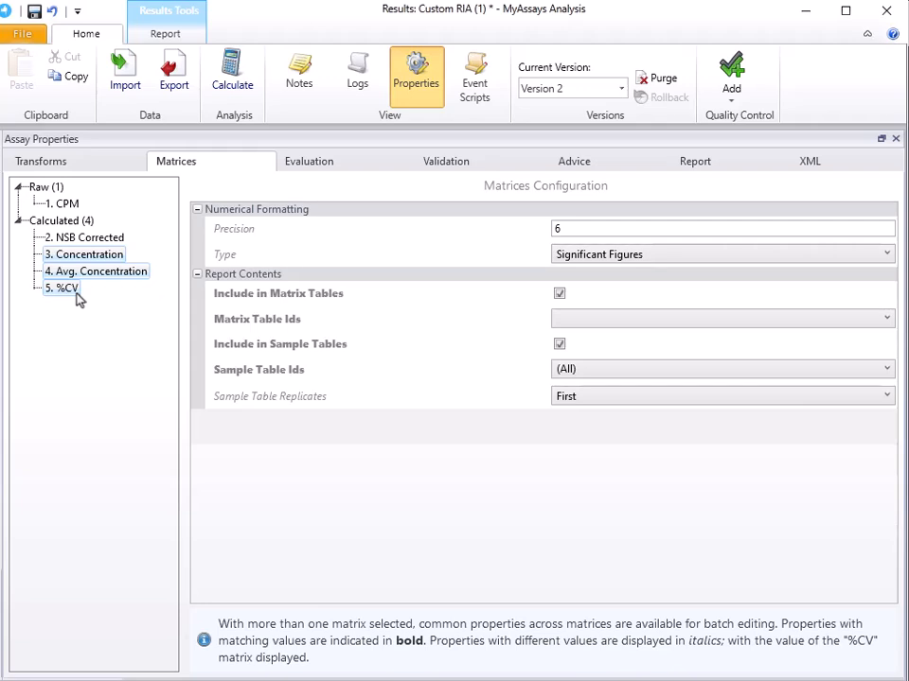
left_click(587, 227)
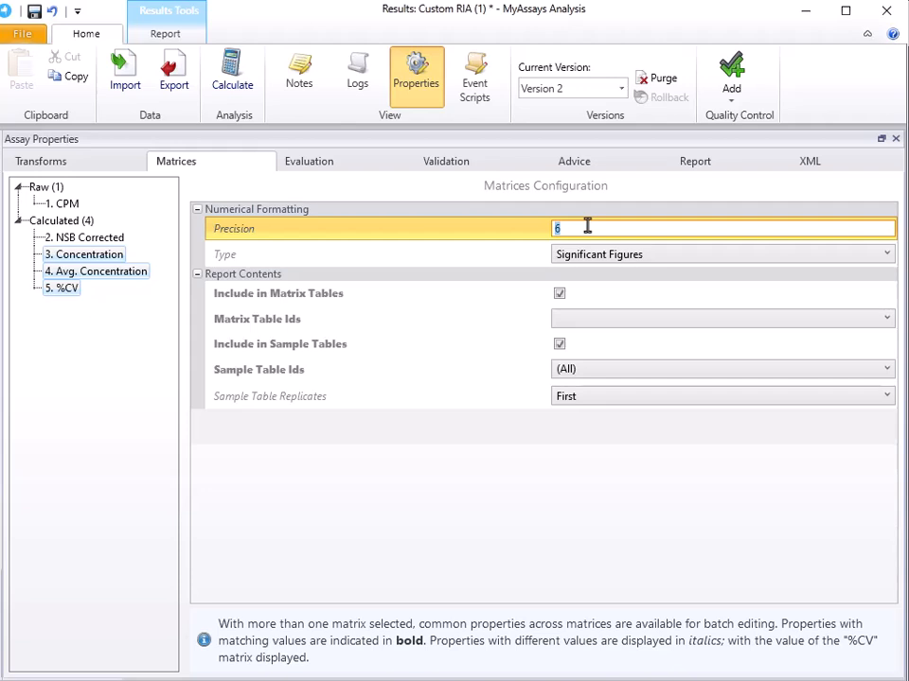
type("2")
left_click(586, 253)
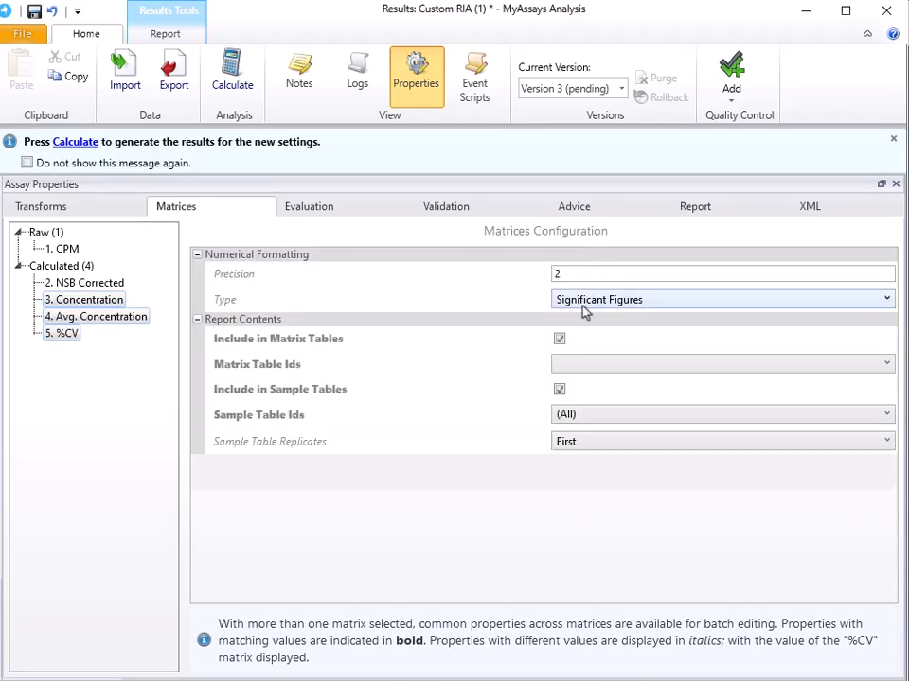
left_click(583, 298)
left_click(580, 322)
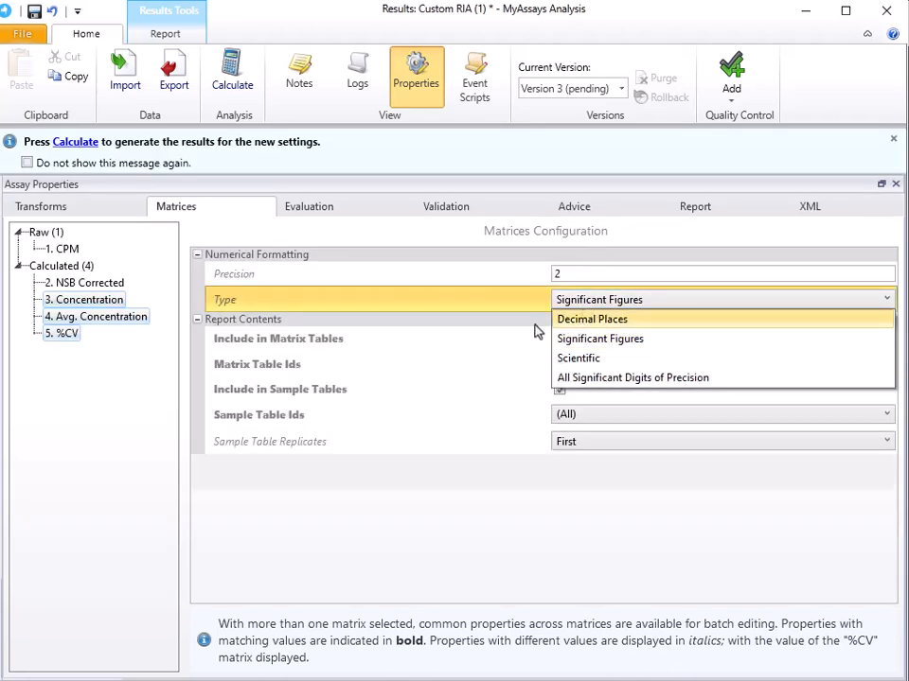
Turn on value bars for the Avg. Concentration matrix.
left_click(101, 318)
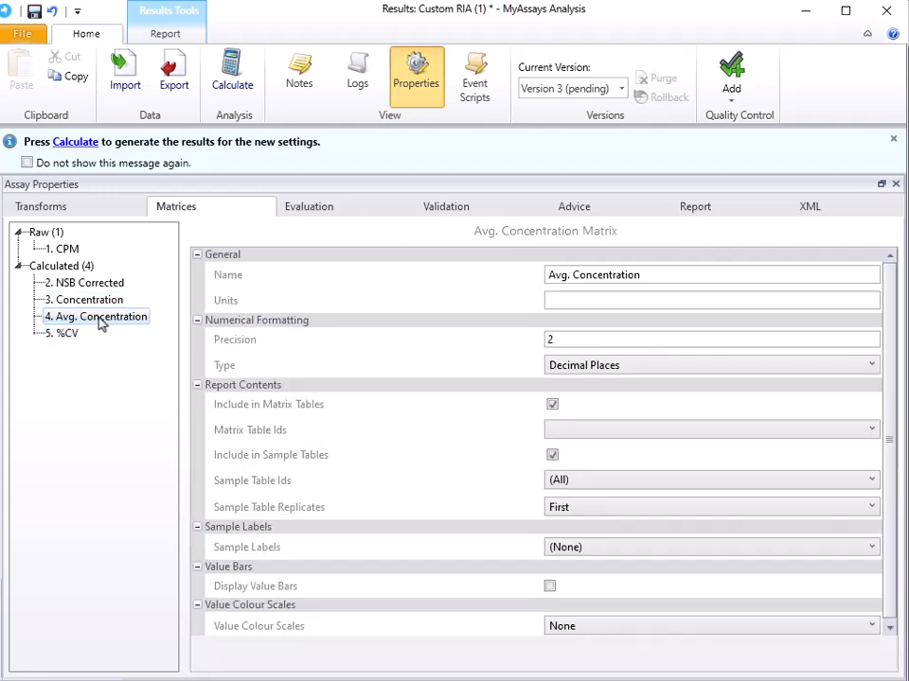
scroll(397, 379, "down", 1)
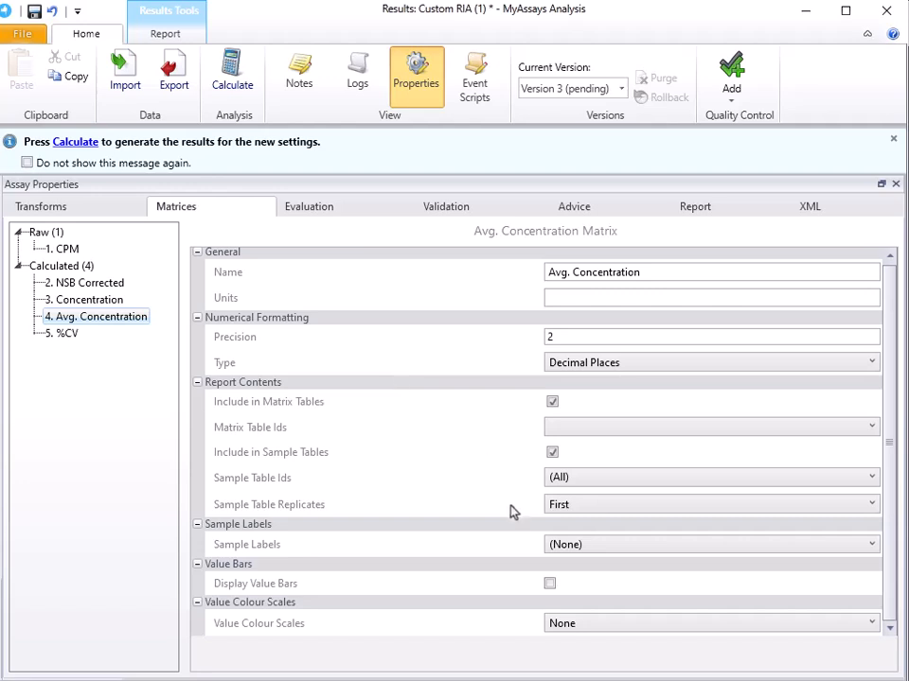
left_click(550, 584)
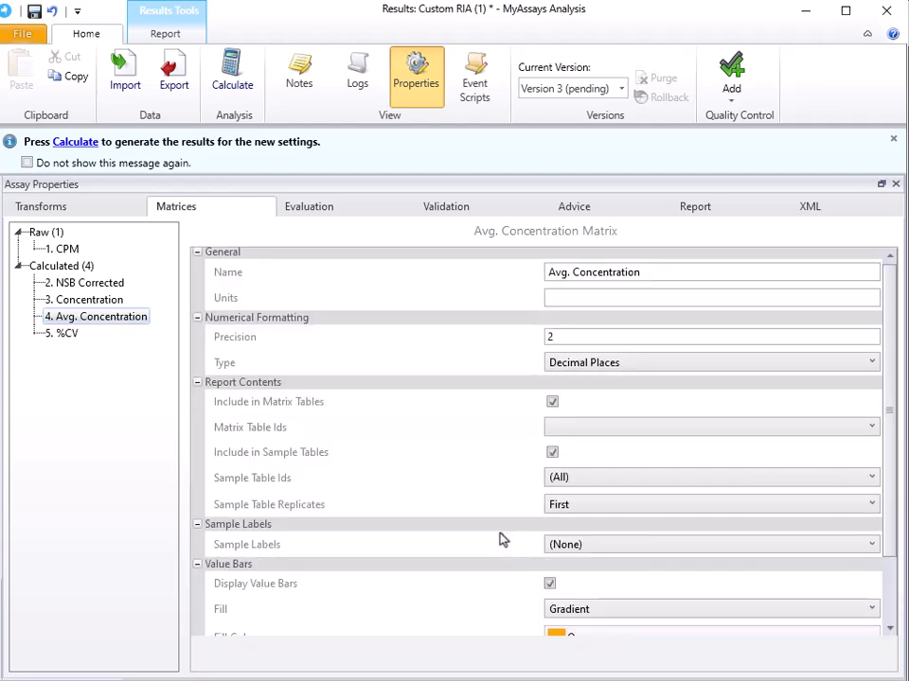
scroll(502, 540, "down", 3)
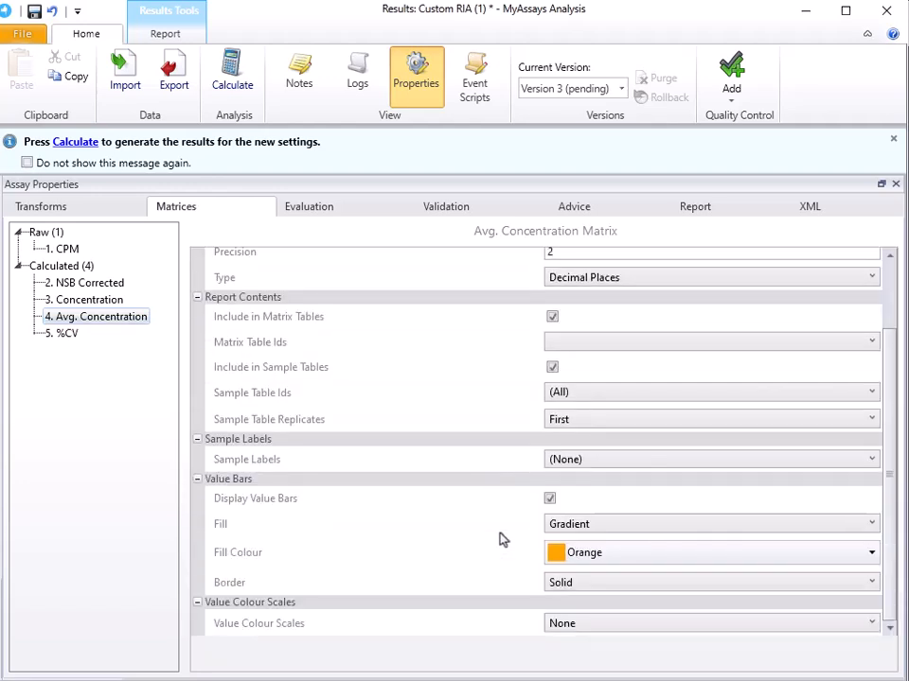
Turn on value bars for the %CV matrix and set their fill colour to red.
left_click(65, 336)
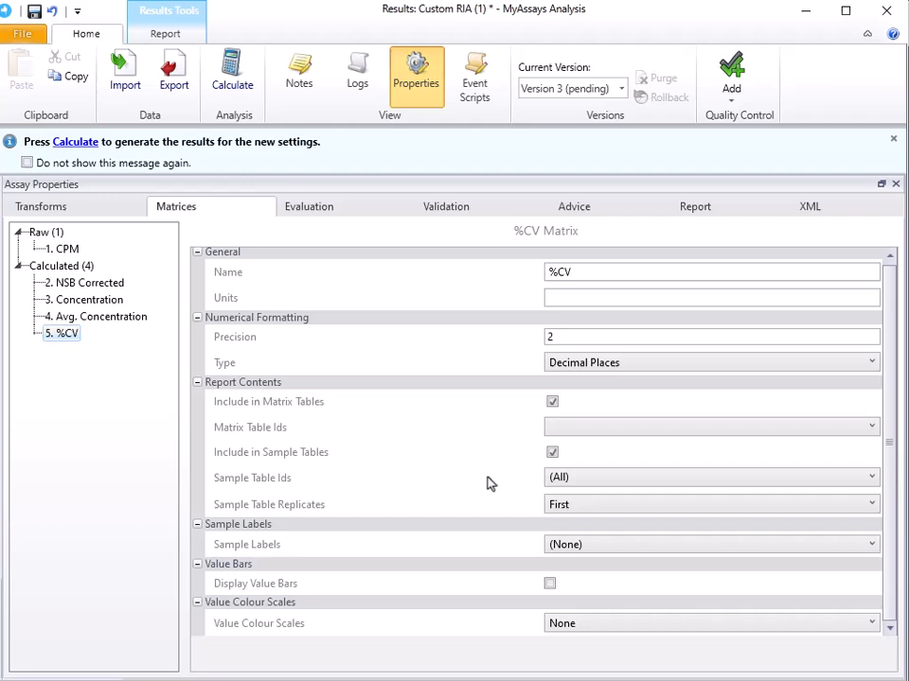
left_click(550, 583)
scroll(478, 498, "down", 2)
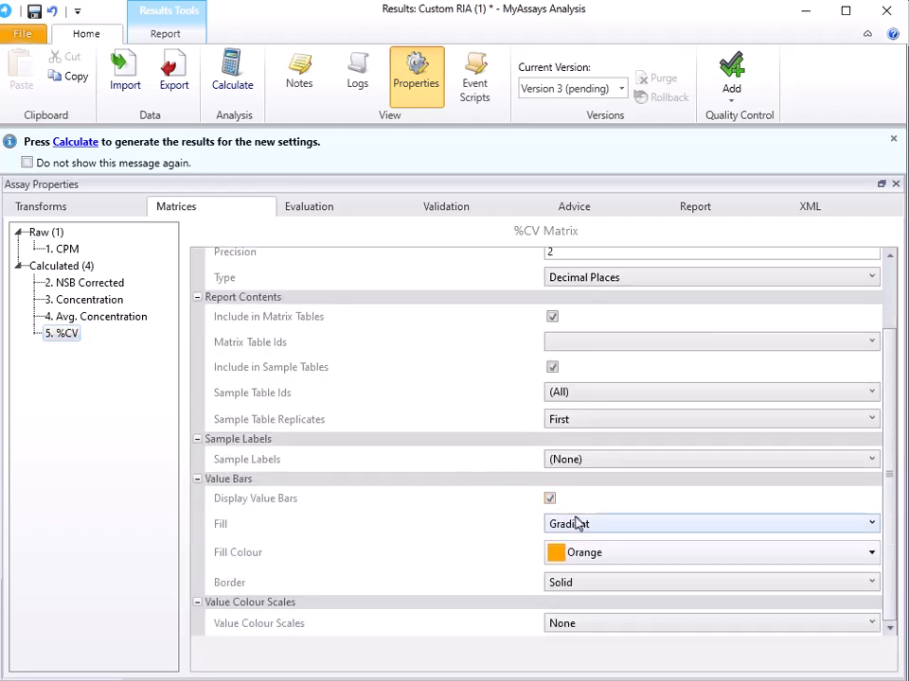
left_click(592, 557)
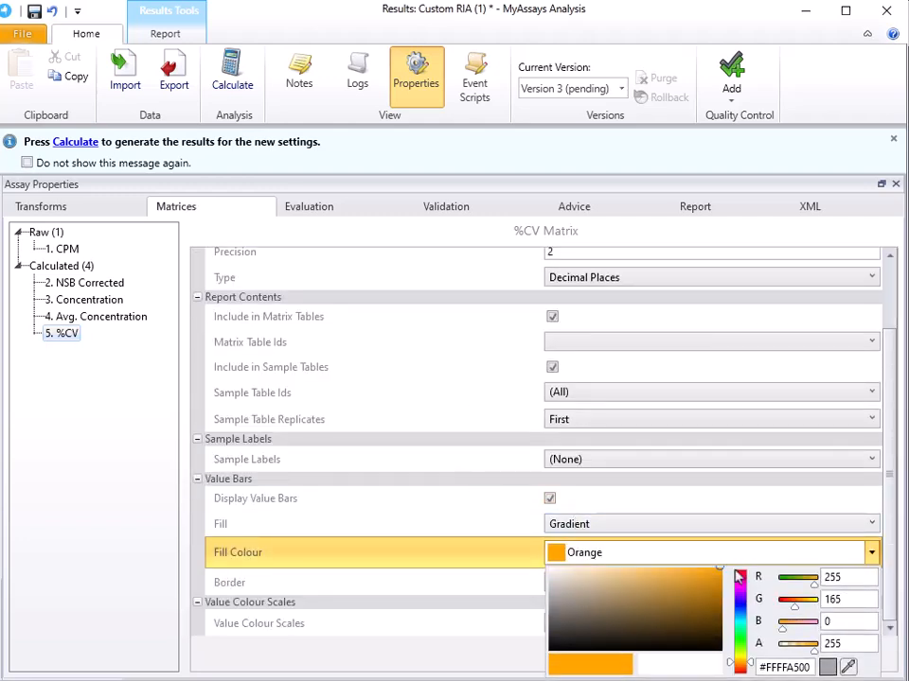
left_click(736, 572)
left_click(489, 550)
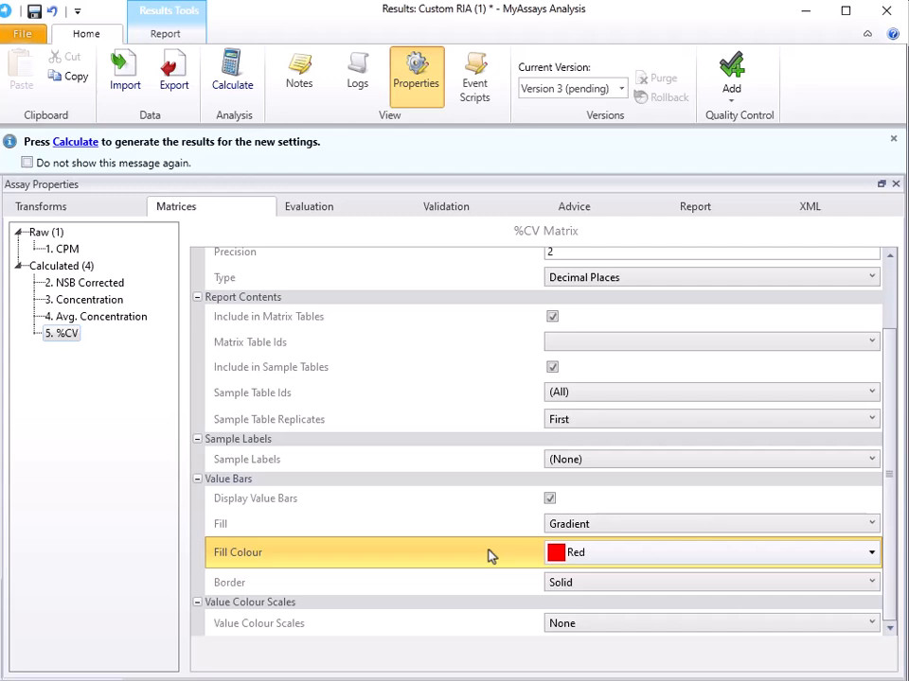
Move the TransformContentStandardCurveFit1 element to the first position in the report, above SampleTable1.
left_click(696, 208)
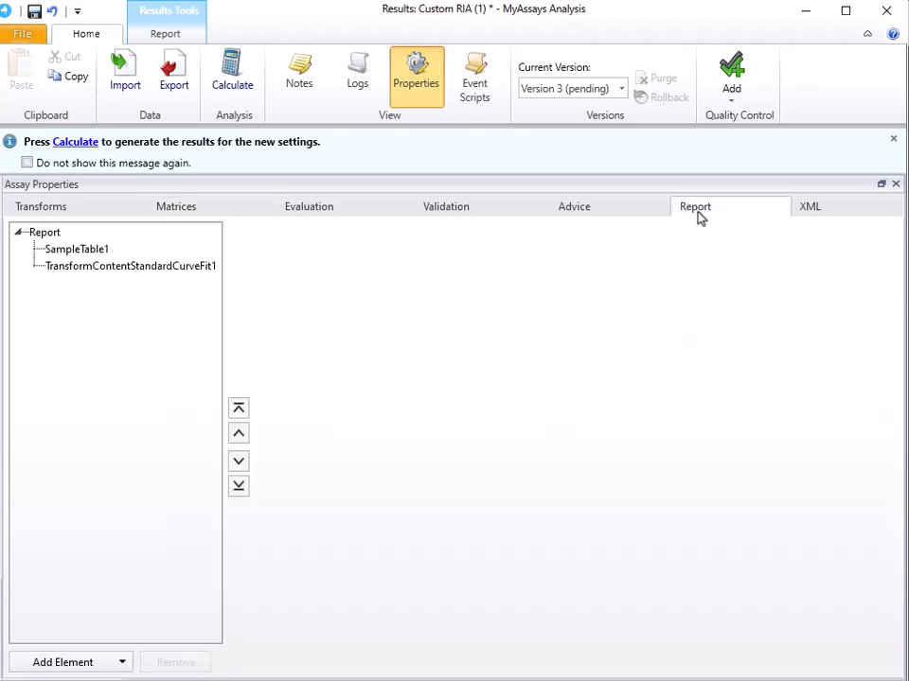
left_click(106, 269)
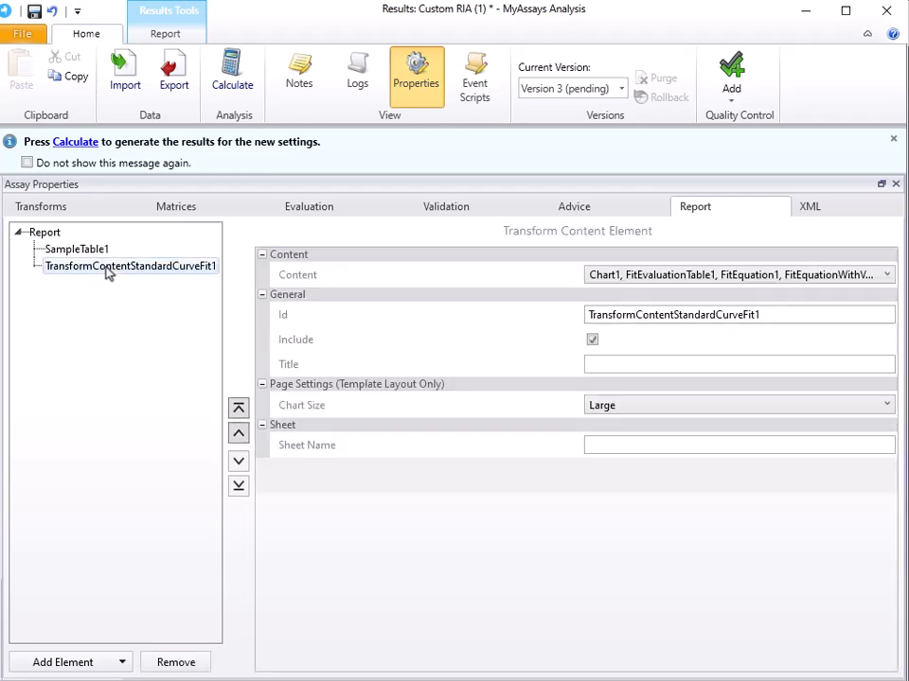
left_click(239, 412)
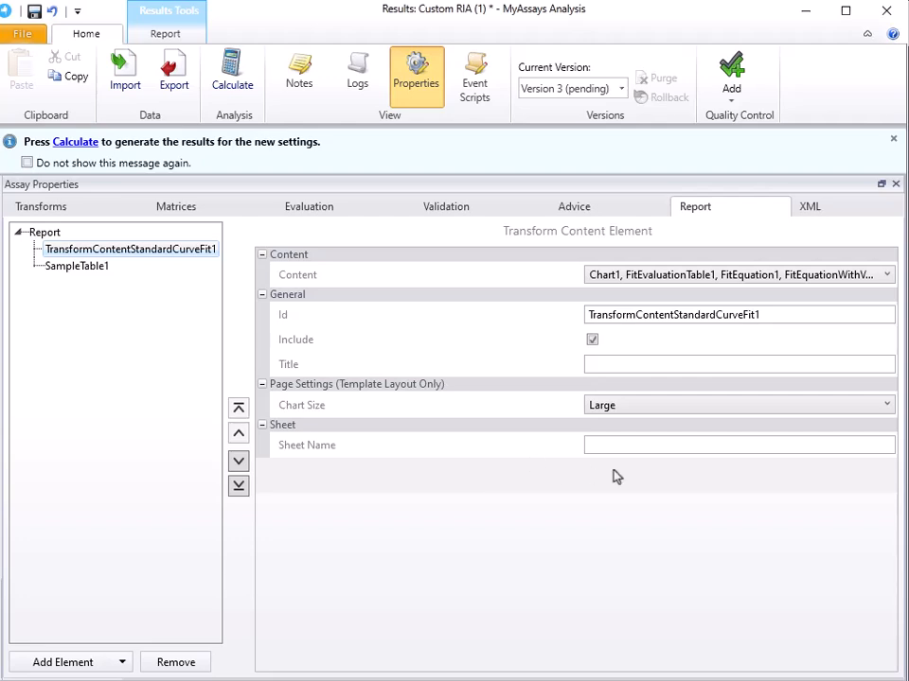
Set the sheet name of the TransformContentStandardCurveFit1 report element to Fit Details.
left_click(664, 451)
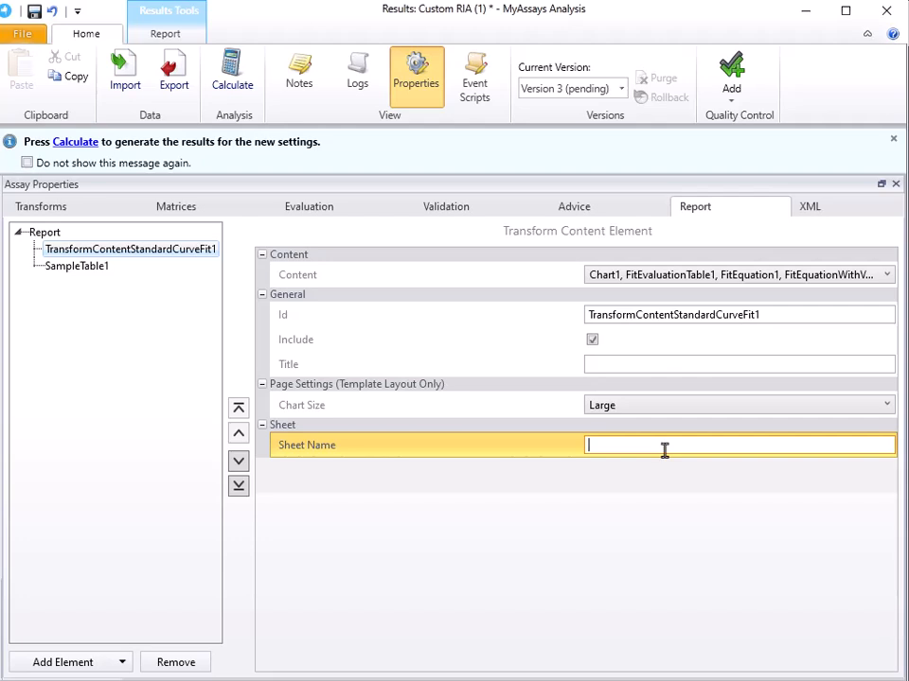
type("Fit Details")
For the SampleTable1 report element, exclude the Standard sample type and set the sheet name to Results.
left_click(84, 271)
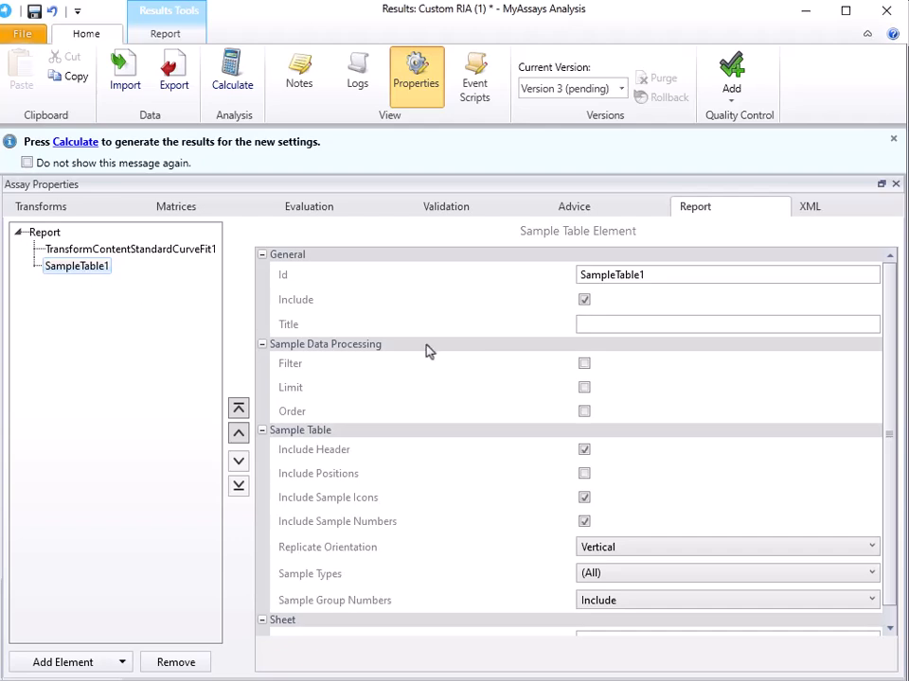
scroll(426, 351, "down", 1)
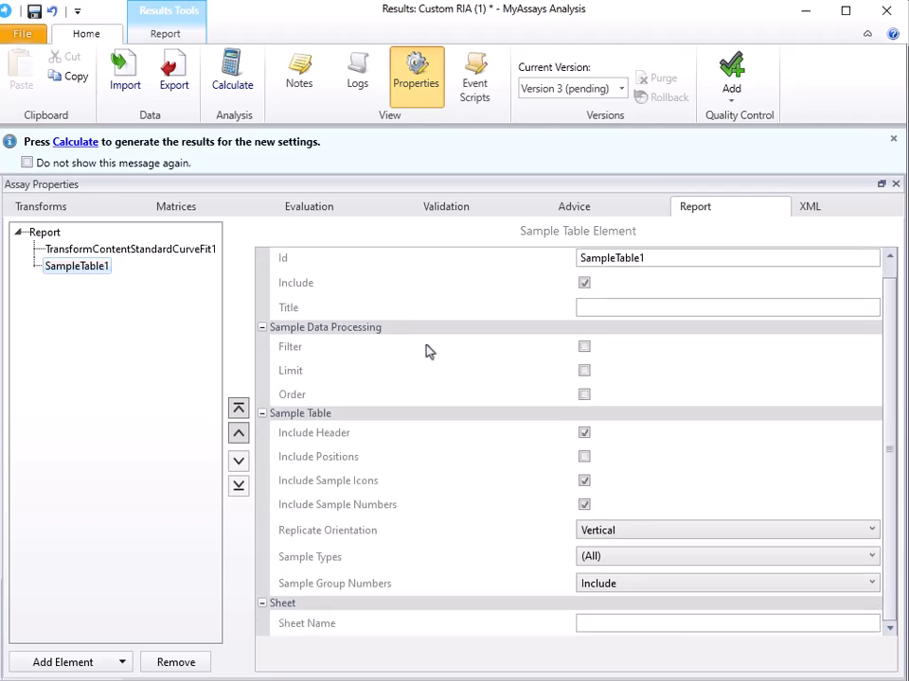
left_click(611, 556)
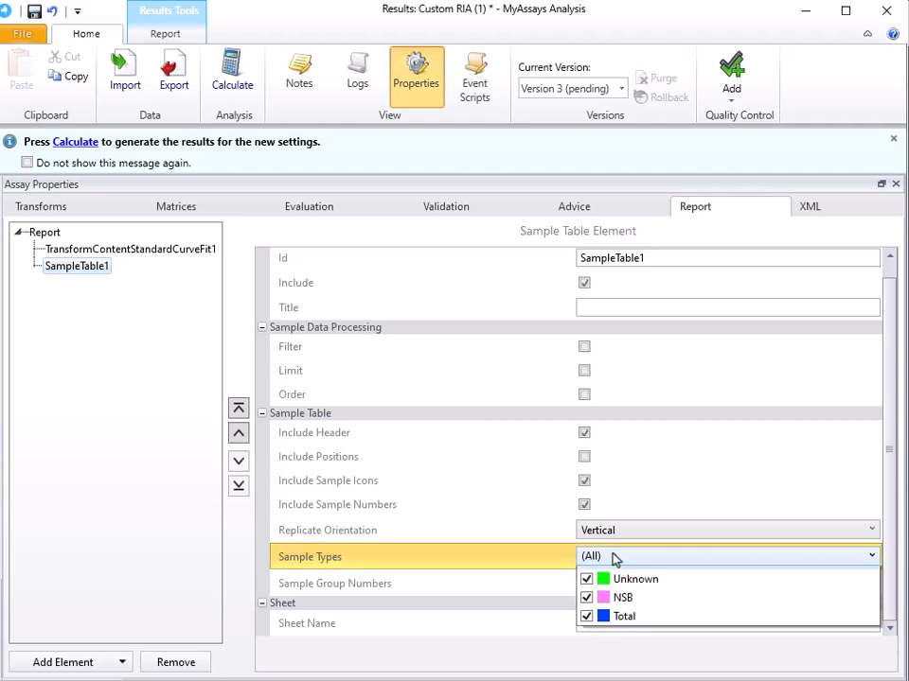
left_click(622, 577)
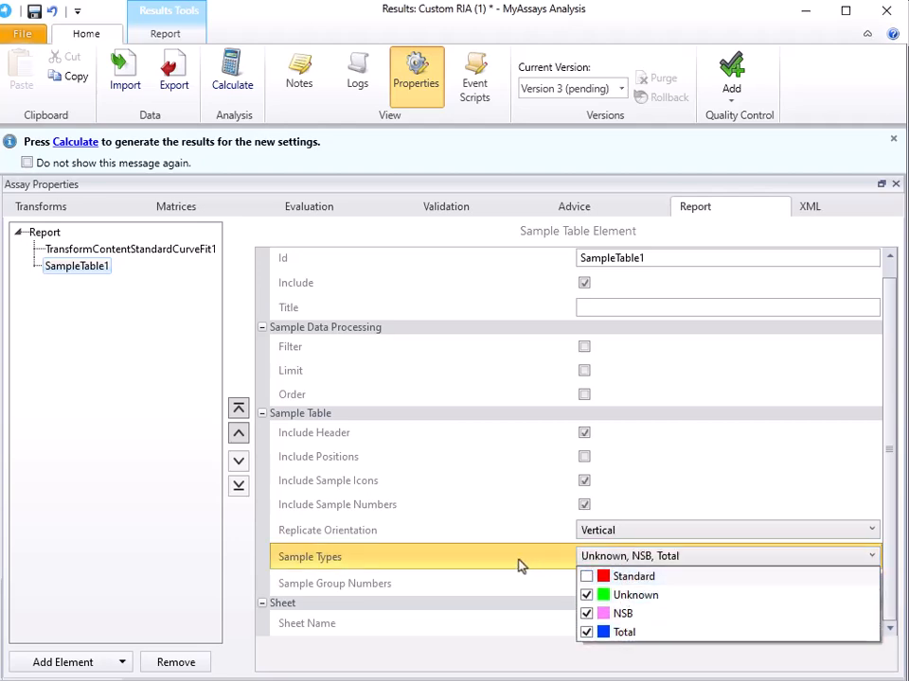
left_click(520, 565)
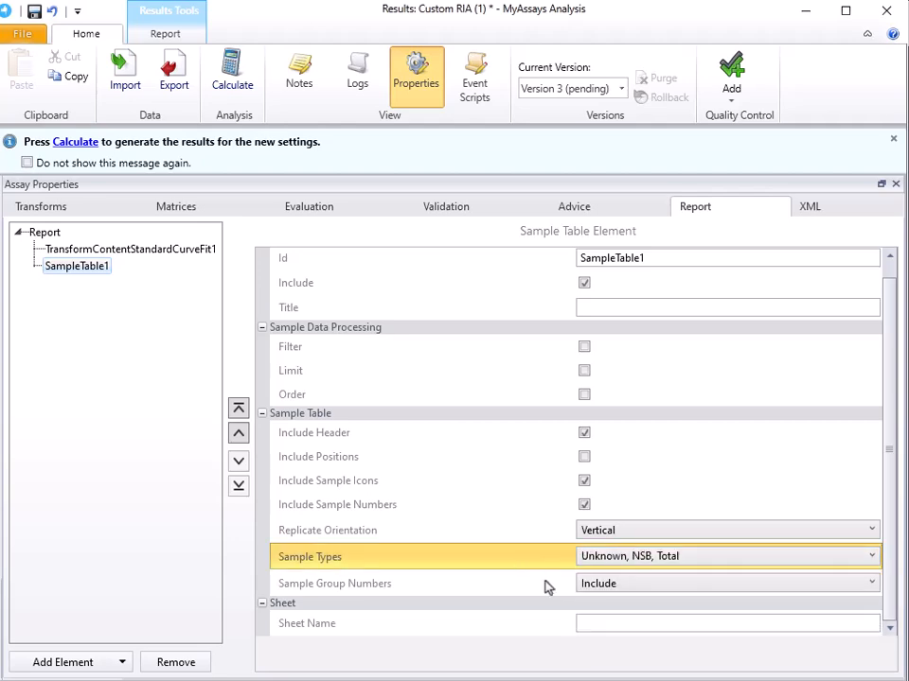
left_click(589, 621)
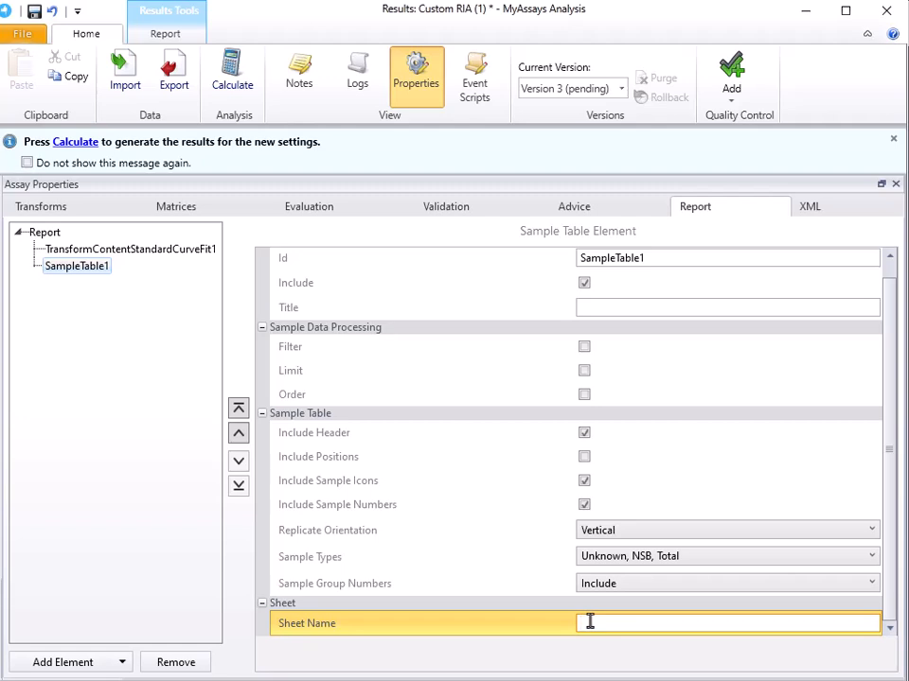
type("Results")
In the assay XML, add SheetName="Results" to the Chart1 and CurveDataTable1 content items and apply the edits.
left_click(847, 207)
scroll(366, 338, "down", 20)
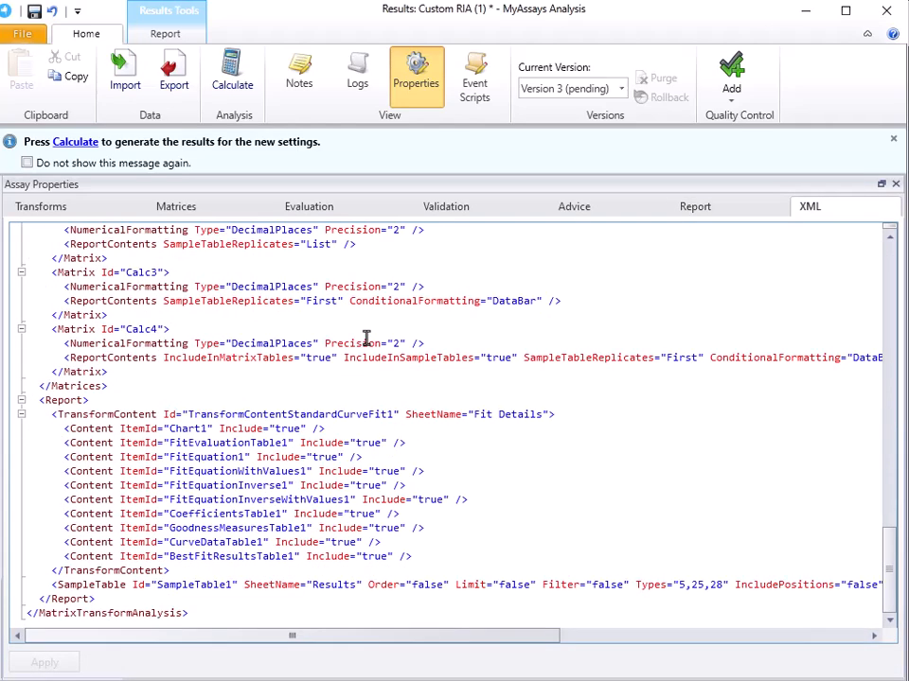
left_click(309, 428)
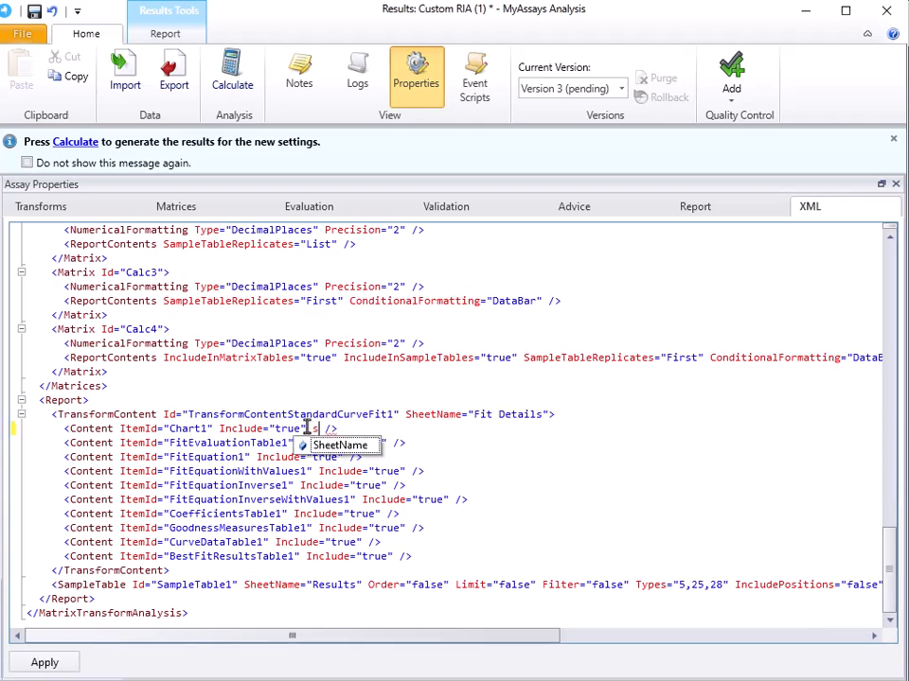
key("Return")
type("Results\"")
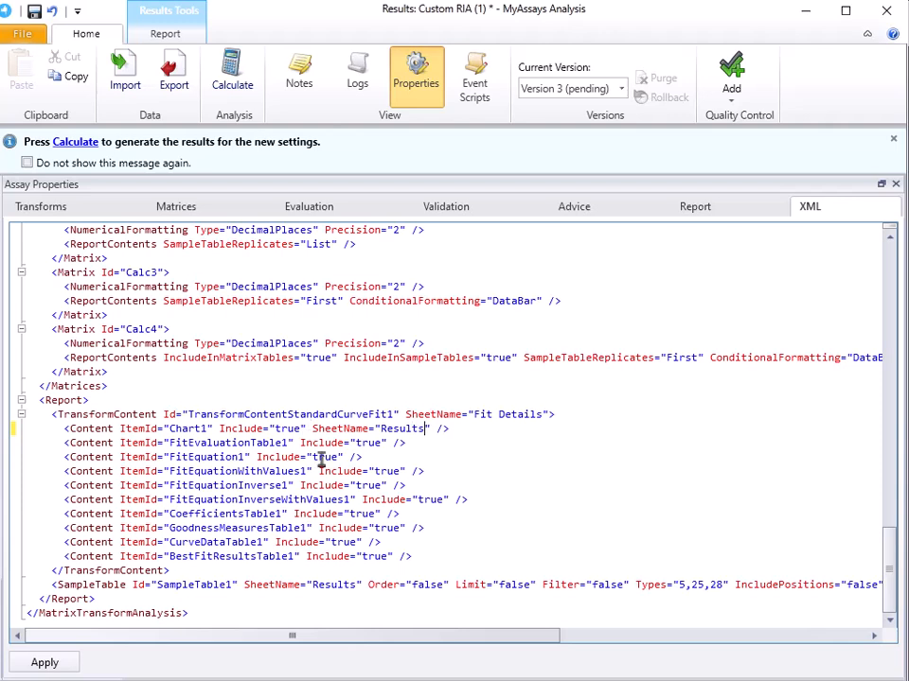
left_click(362, 541)
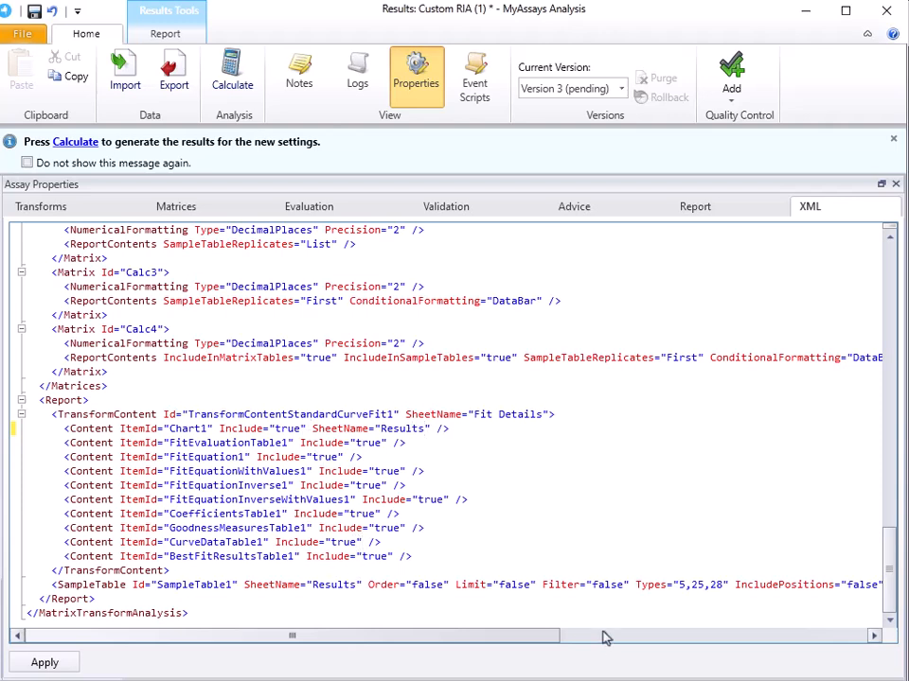
key("Return")
type("Results")
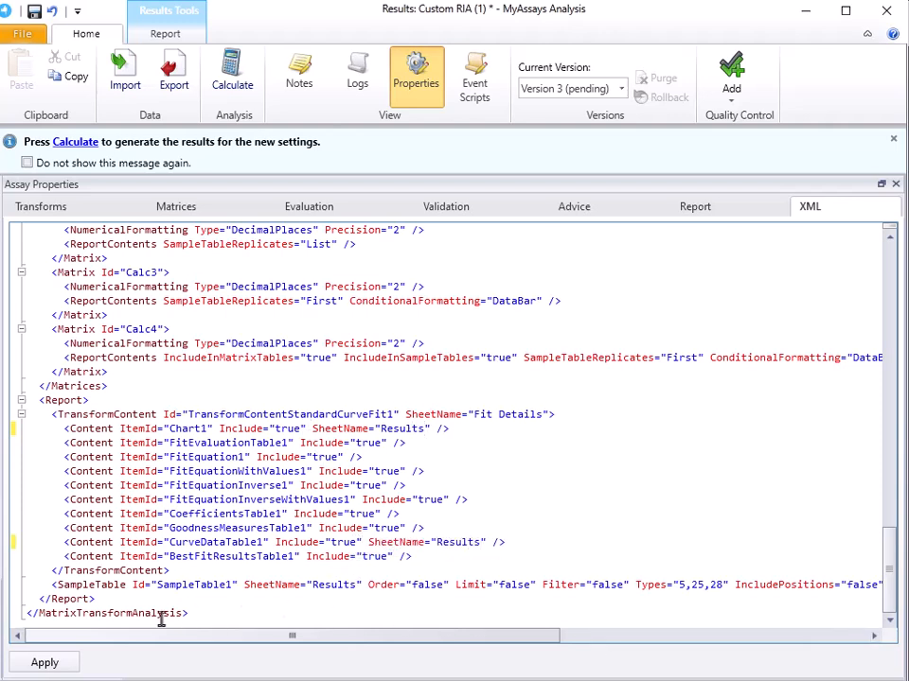
left_click(72, 664)
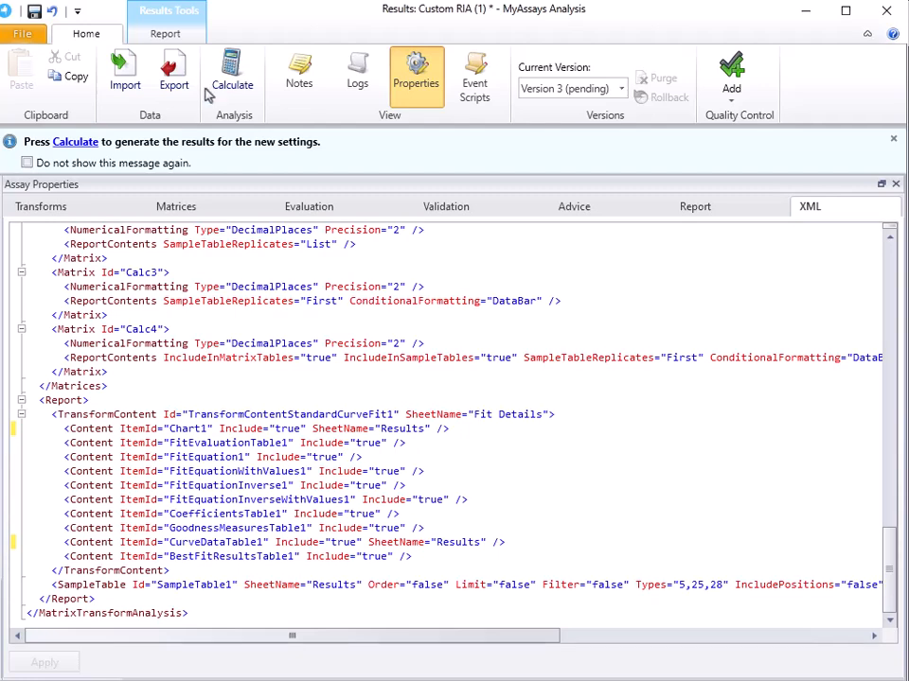
Close the assay properties, recalculate the results, and review the report's Results and Fit Details sheets.
left_click(414, 70)
left_click(241, 84)
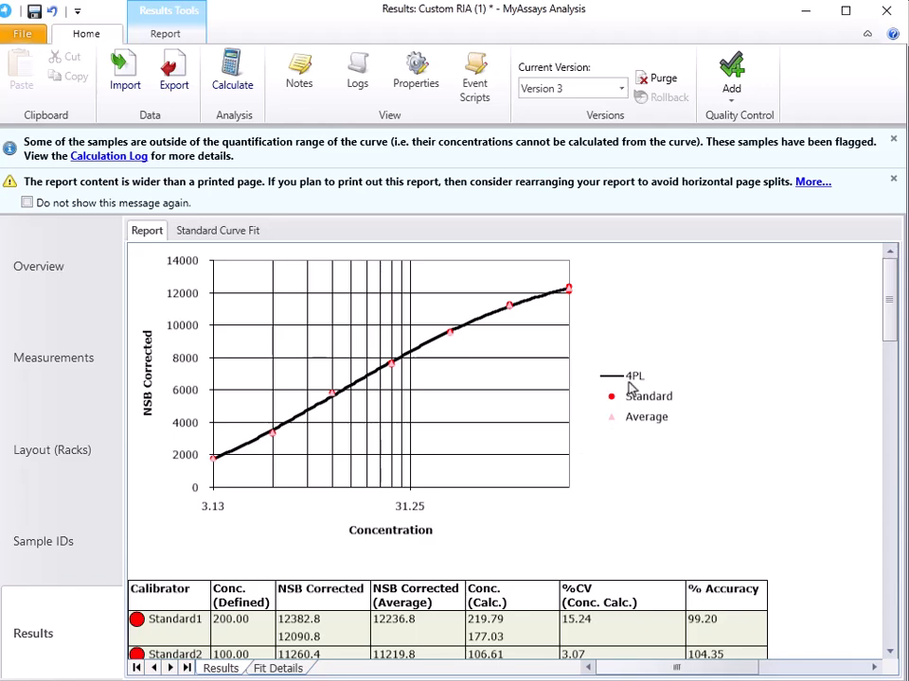
scroll(552, 404, "down", 5)
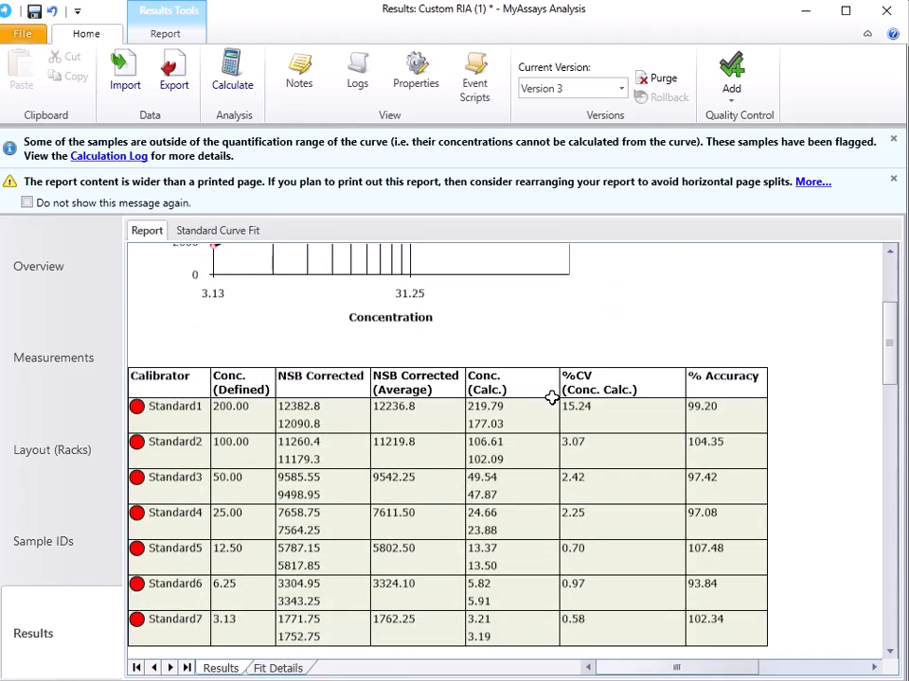
scroll(505, 495, "down", 5)
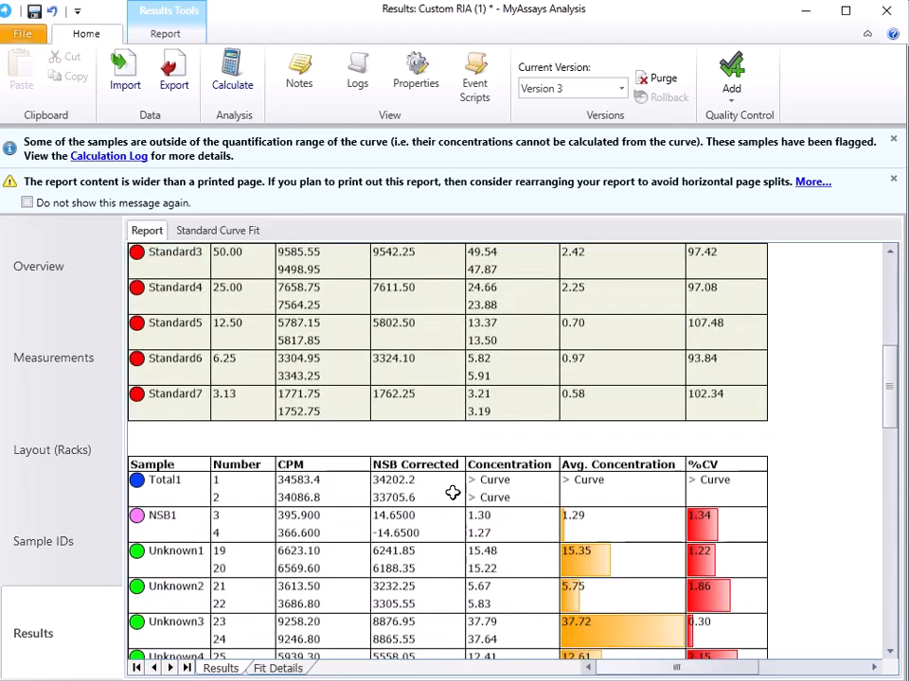
scroll(492, 543, "down", 6)
scroll(435, 542, "up", 4)
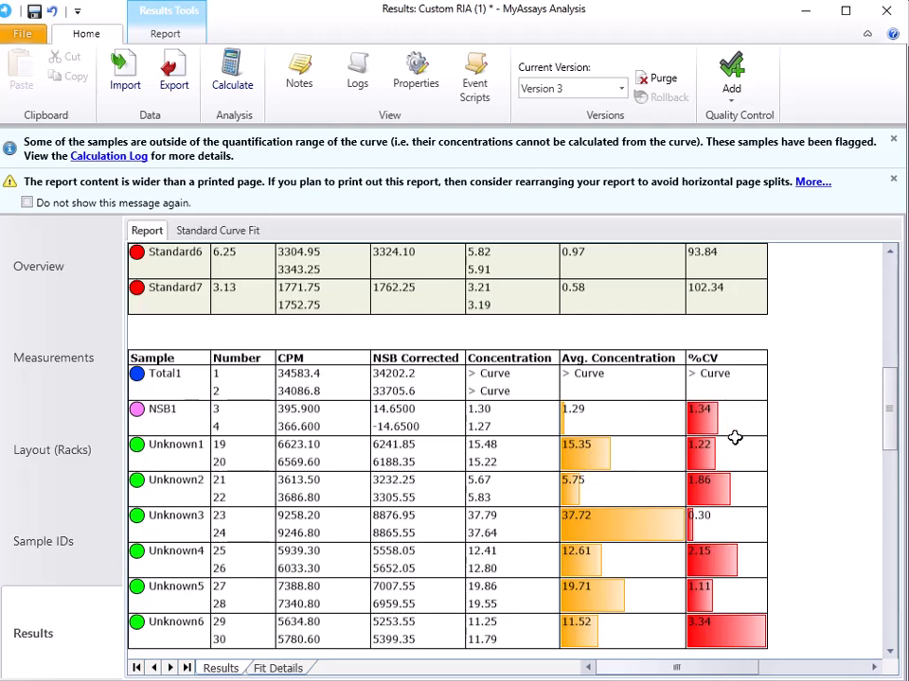
left_click(277, 668)
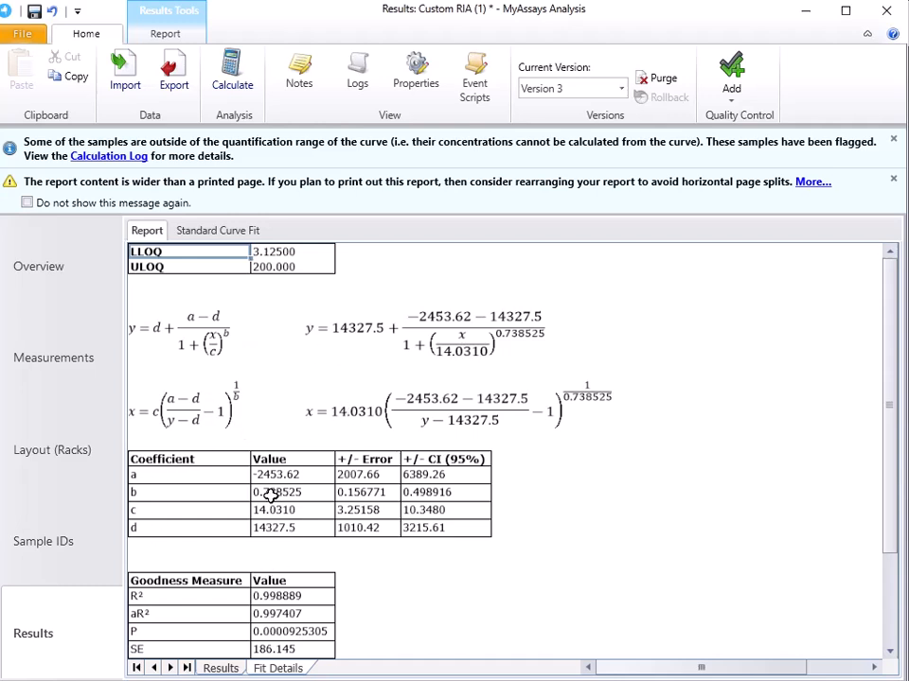
scroll(268, 493, "down", 5)
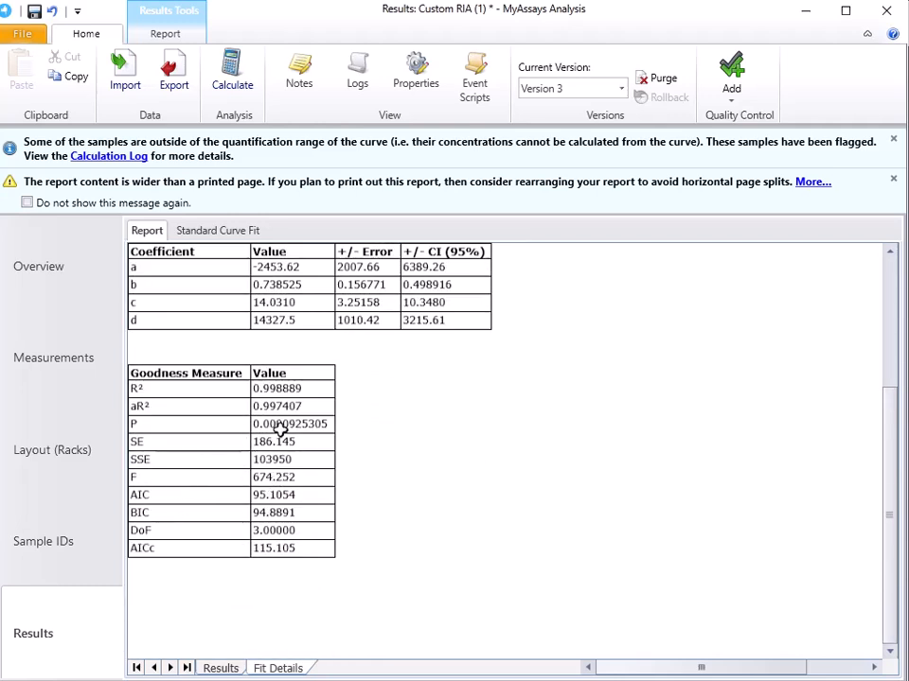
Open the report in Excel, check its Results and Fit Details sheets, and close the workbook.
left_click(170, 36)
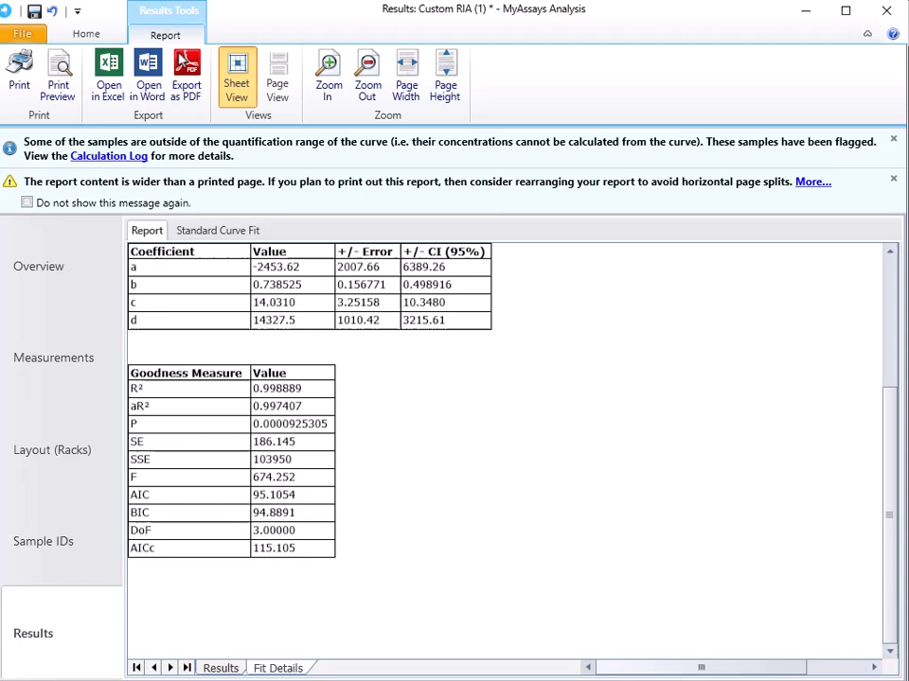
left_click(109, 75)
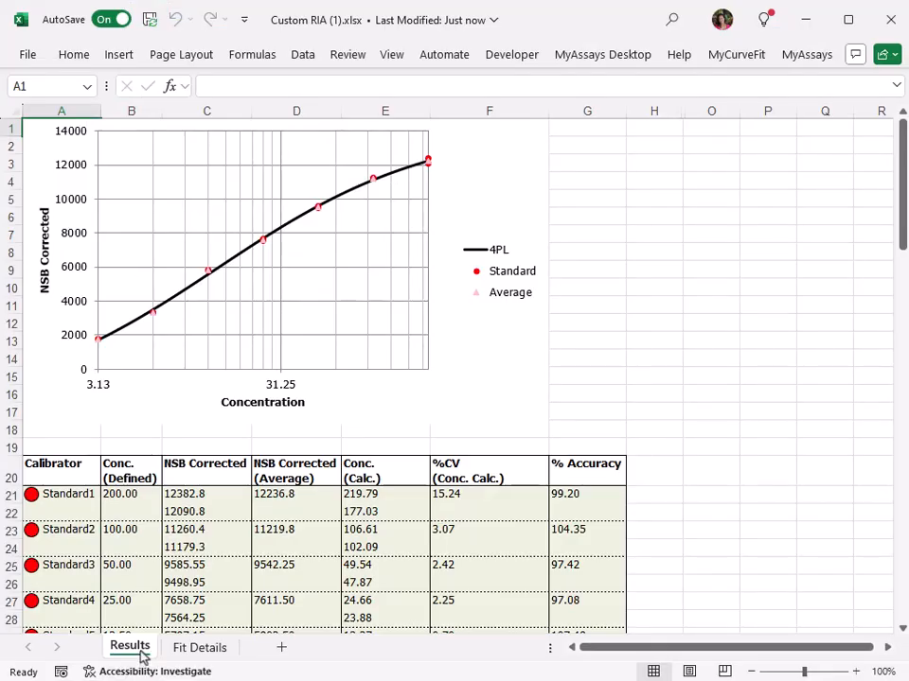
left_click(205, 650)
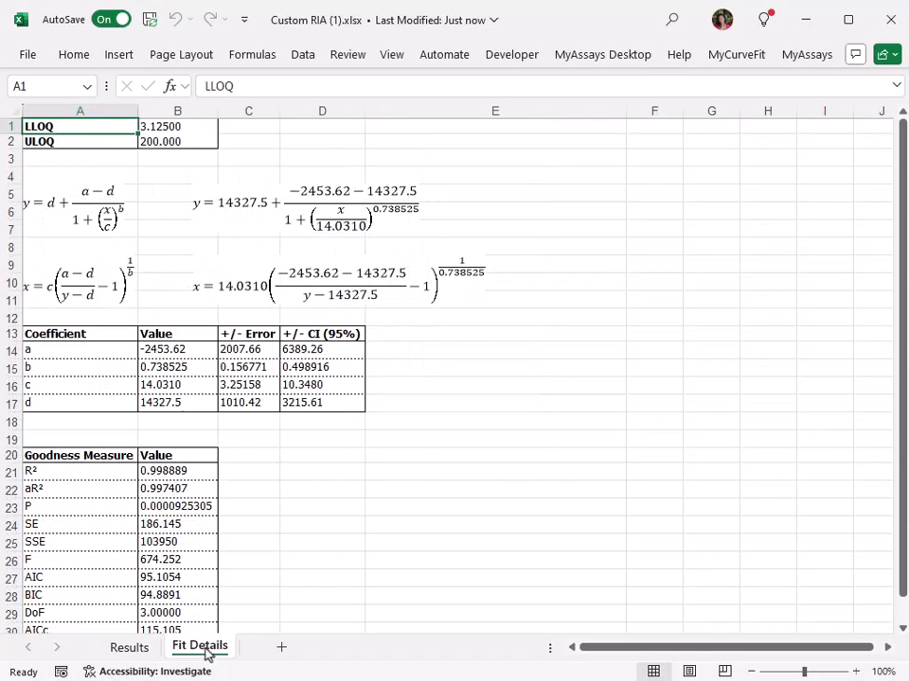
left_click(129, 649)
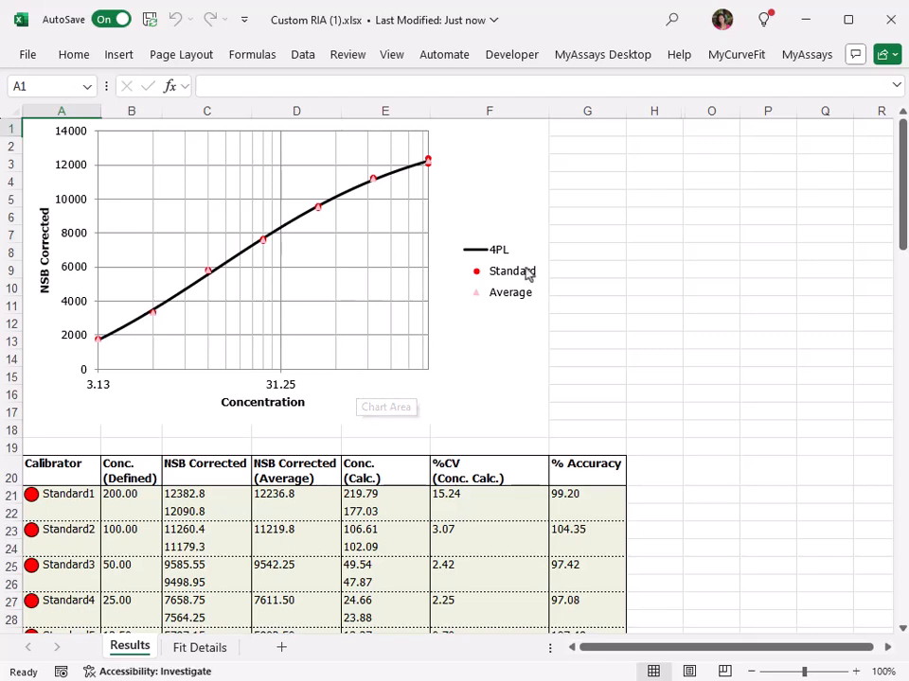
left_click(895, 20)
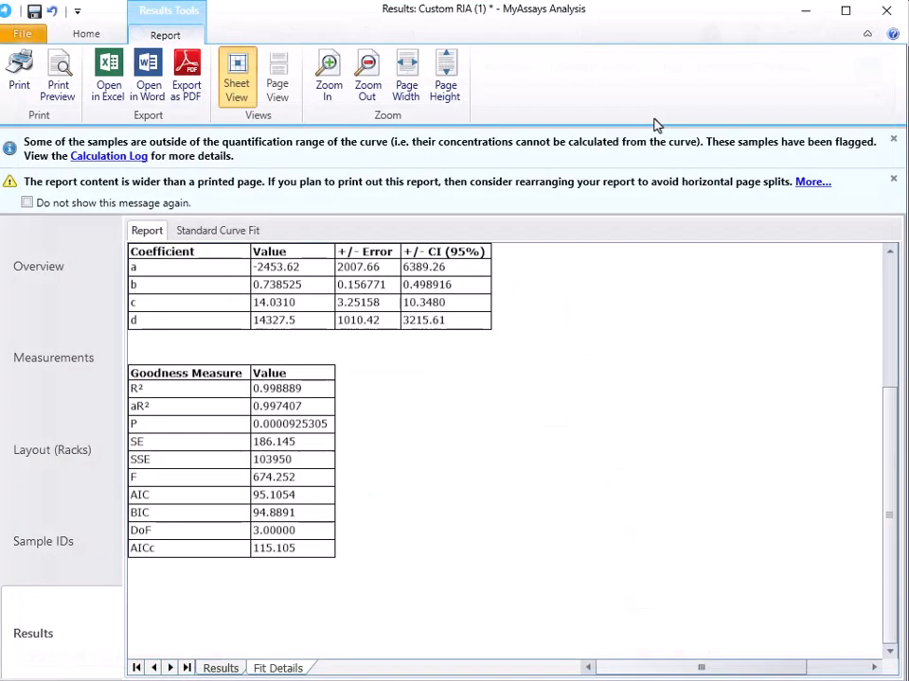
Save the Custom RIA (1) results and close the analysis window.
left_click(34, 12)
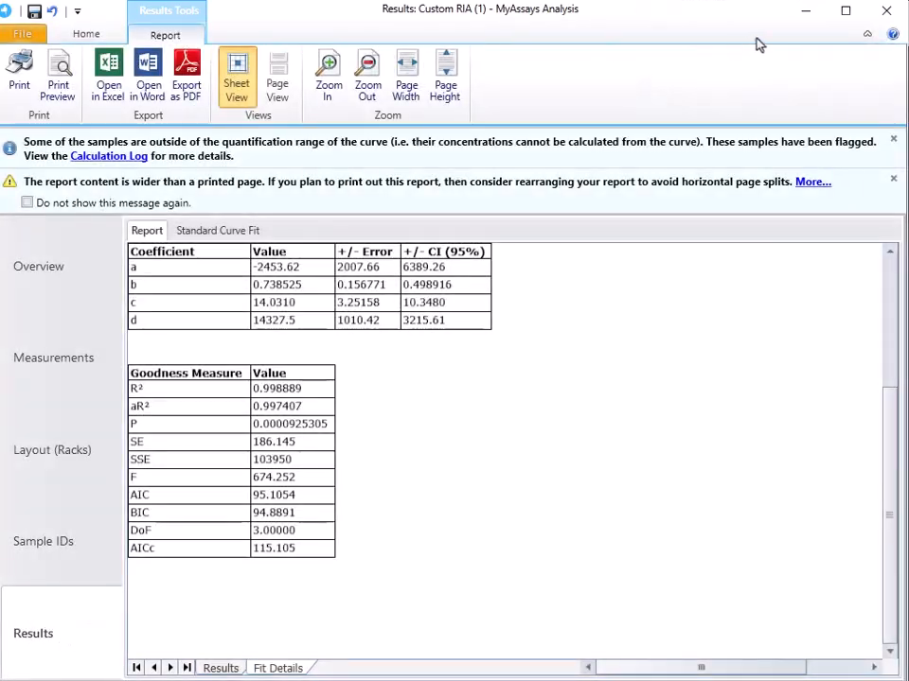
left_click(887, 12)
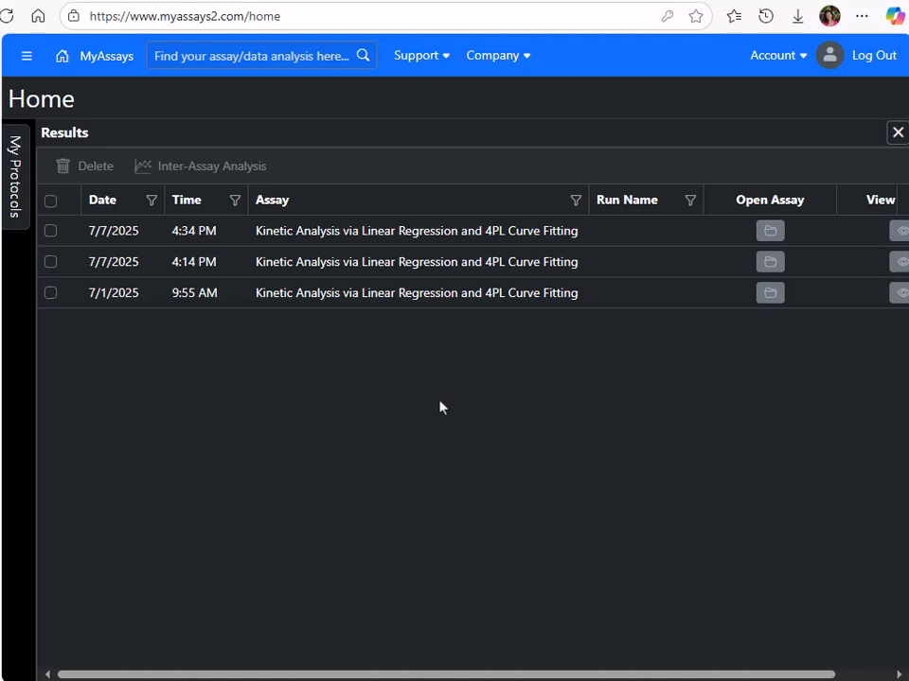
In My Protocols on the MyAssays website, start publishing a protocol with Custom RIA.assay-protocol as the assay protocol file.
left_click(21, 194)
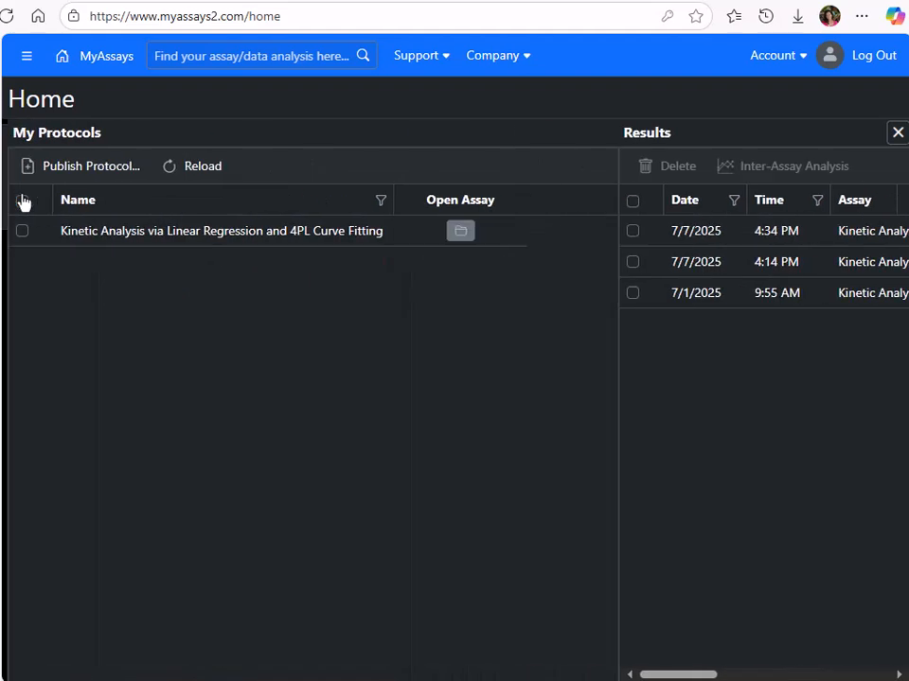
left_click(90, 170)
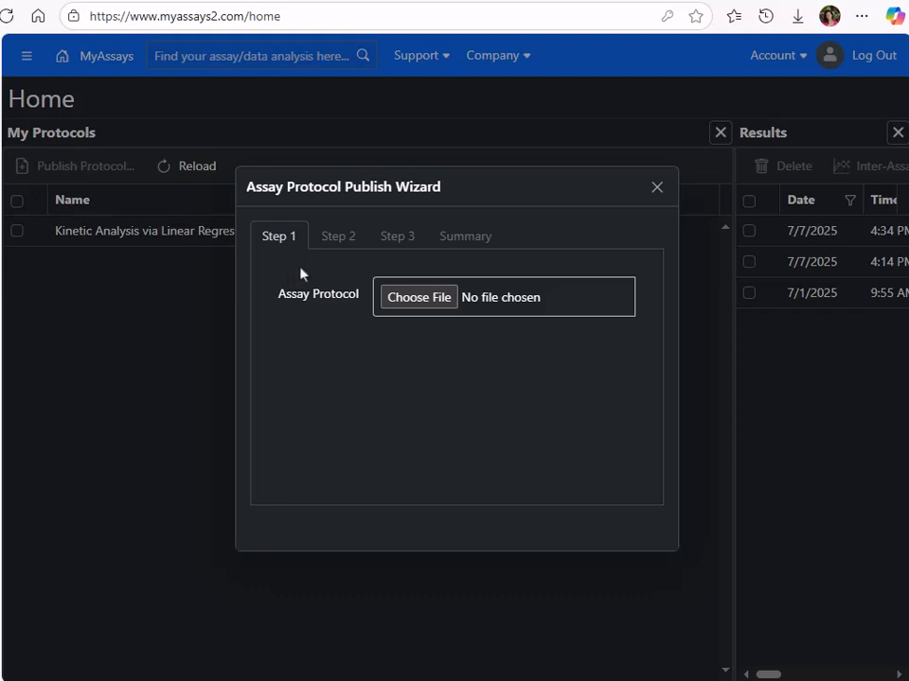
left_click(433, 299)
left_click(358, 125)
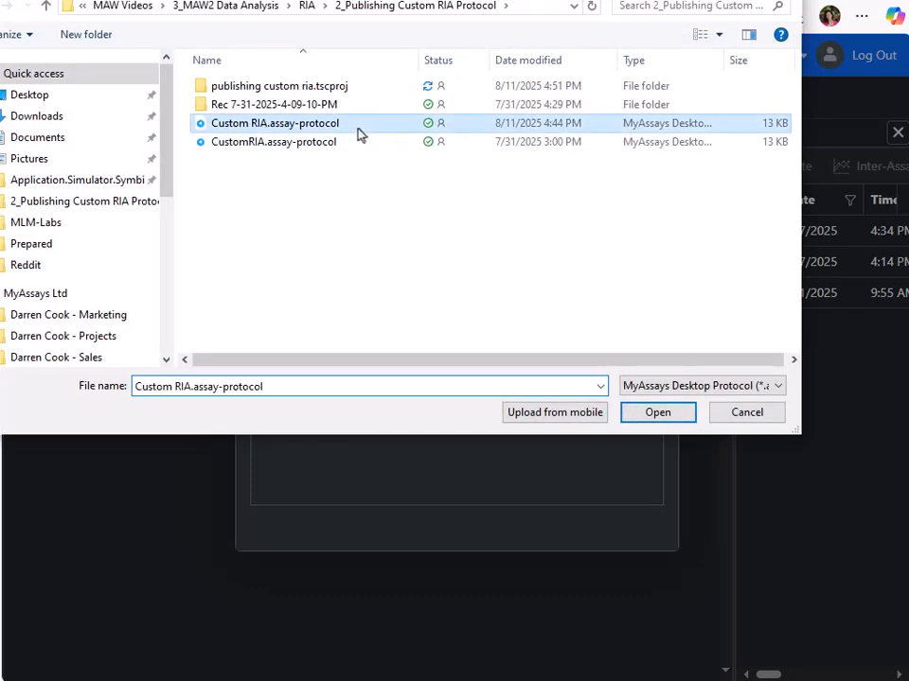
left_click(678, 419)
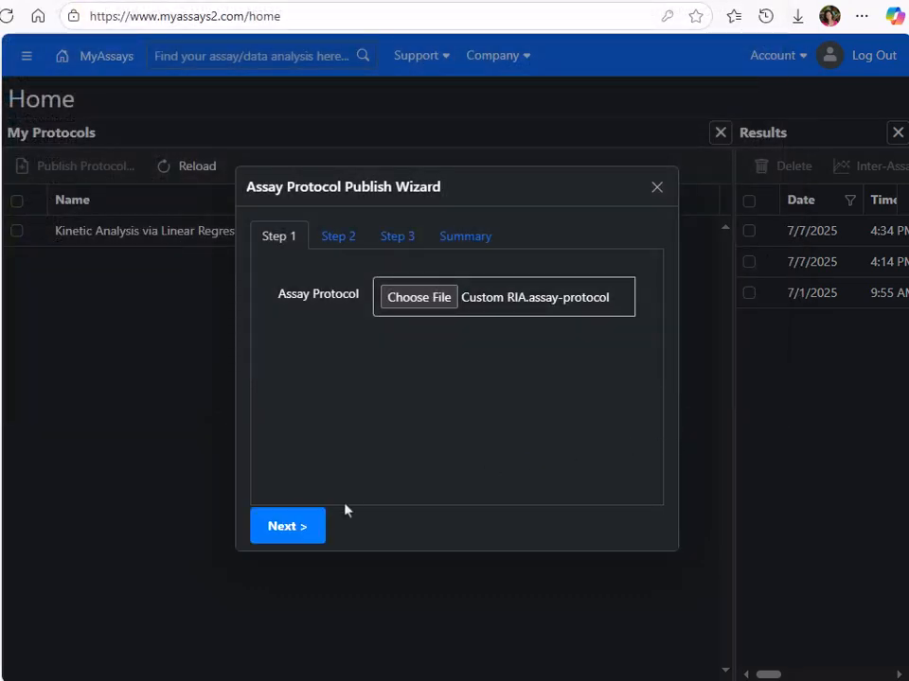
left_click(295, 526)
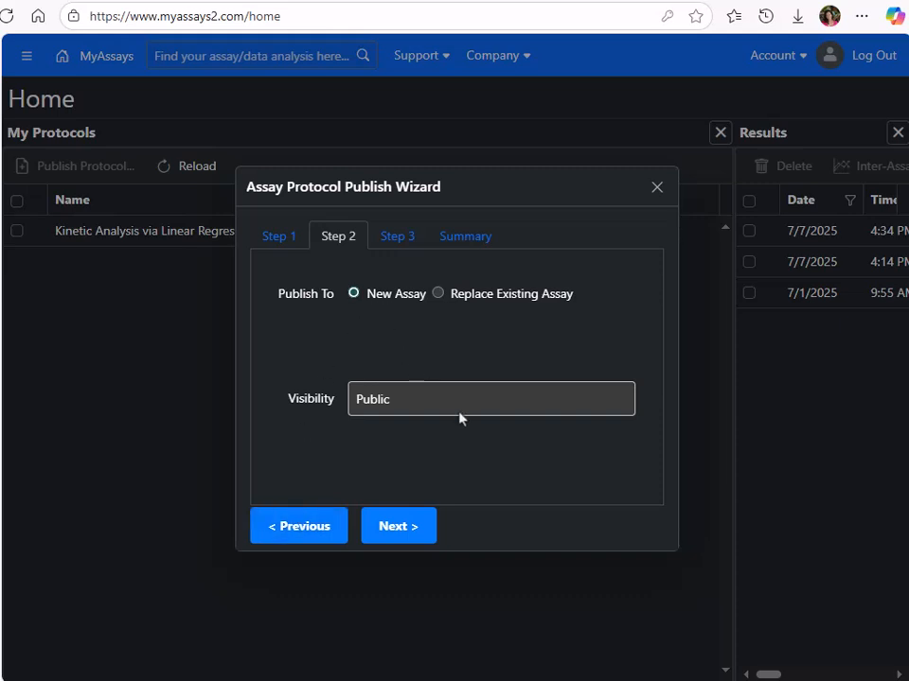
Accept publishing to a new assay with Public visibility, name the assay 4PL RIA, and proceed to the summary.
left_click(396, 535)
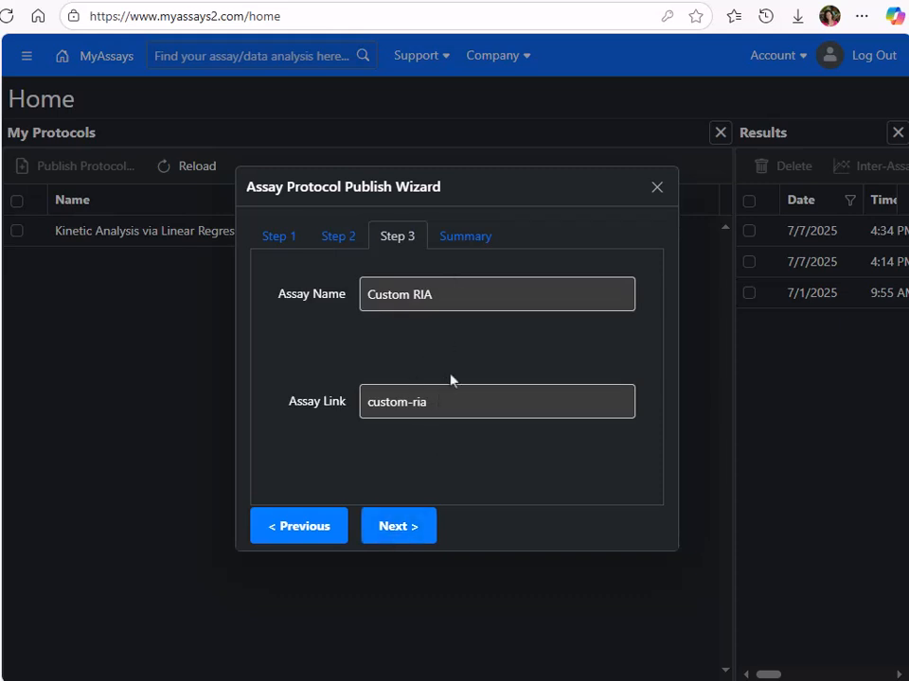
left_click_drag(458, 296, 305, 319)
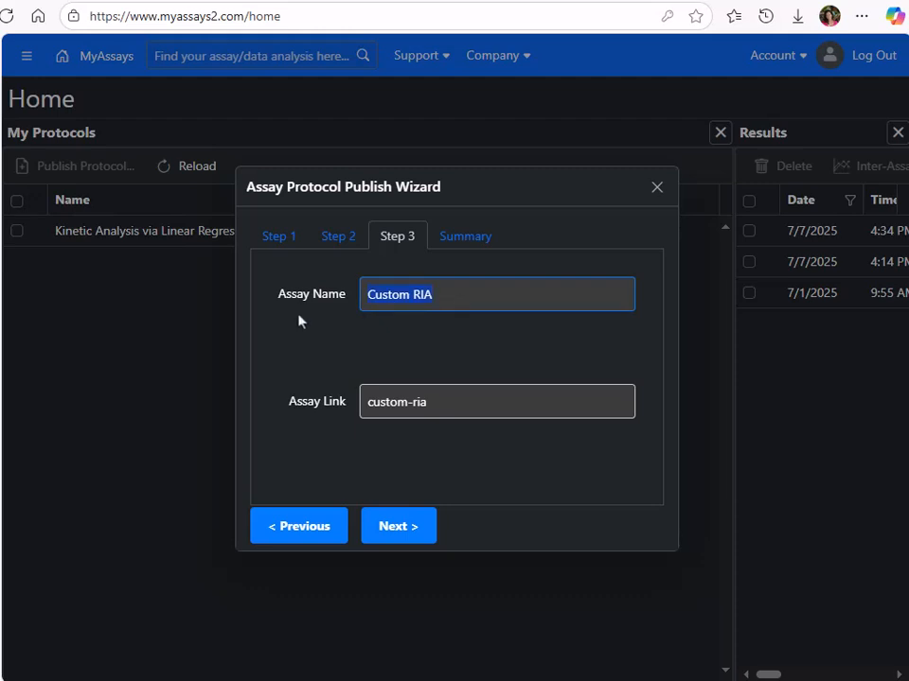
type("4PL")
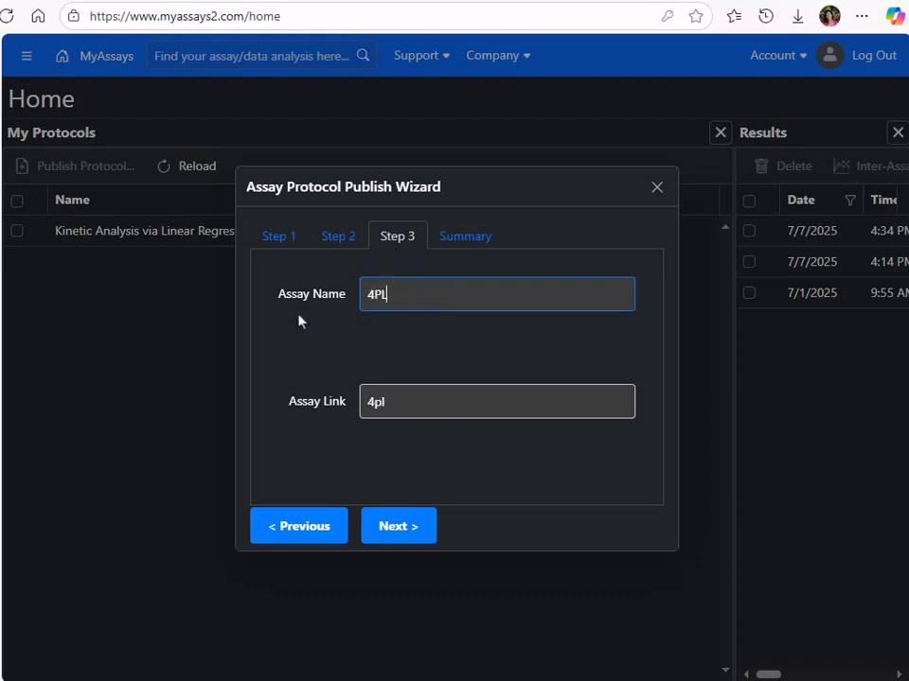
type(" RIA")
left_click(414, 527)
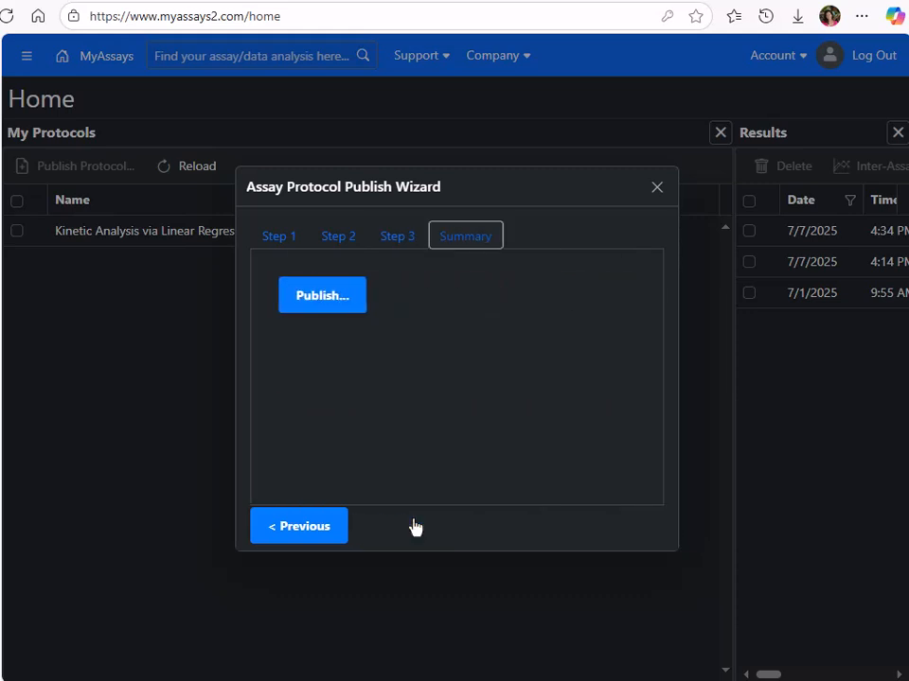
Publish the 4PL RIA assay, open it from My Protocols and check its web address.
left_click(331, 297)
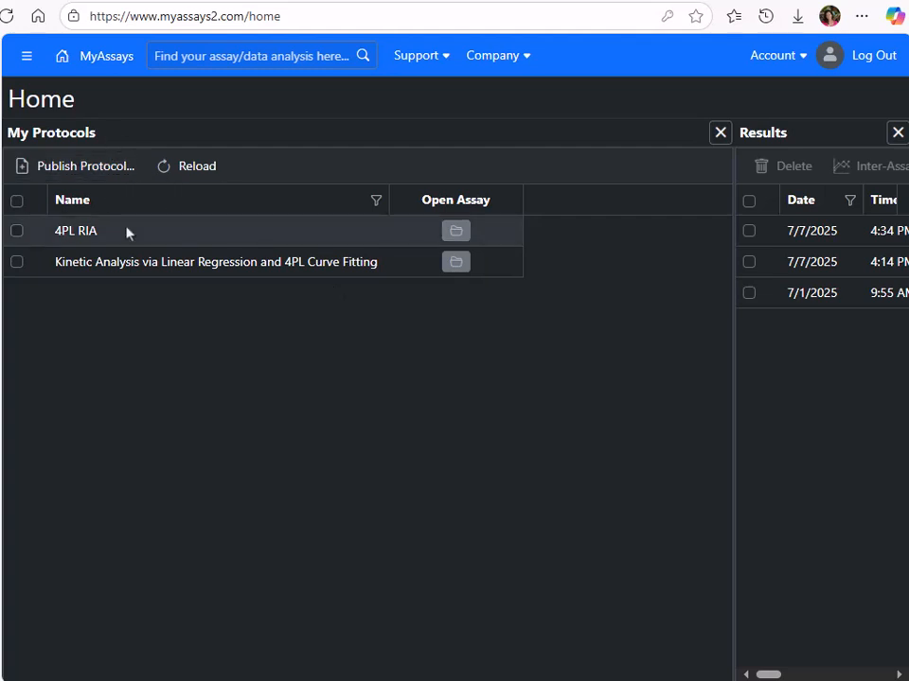
left_click(463, 232)
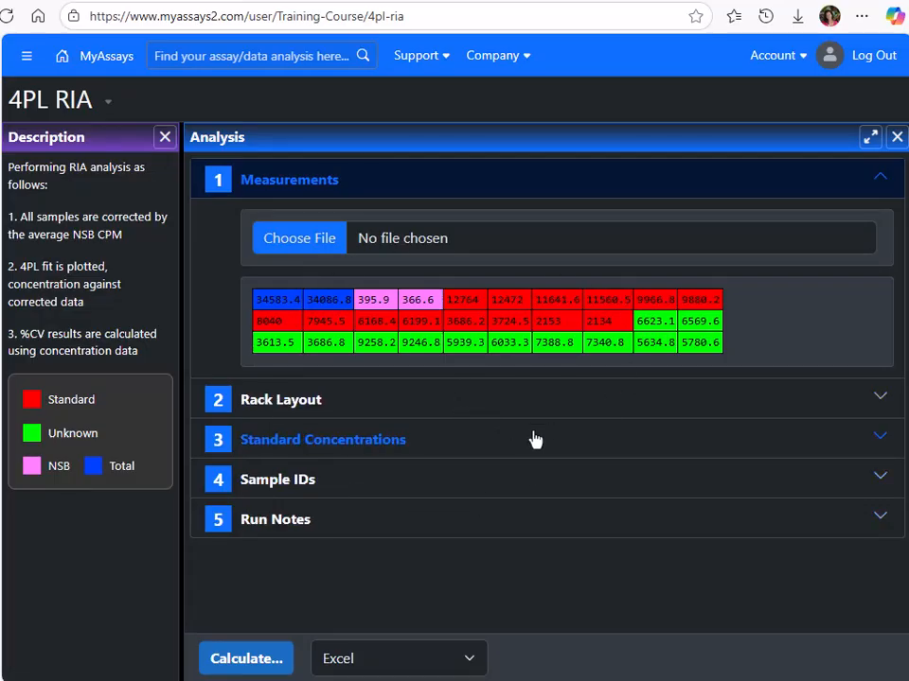
left_click(457, 26)
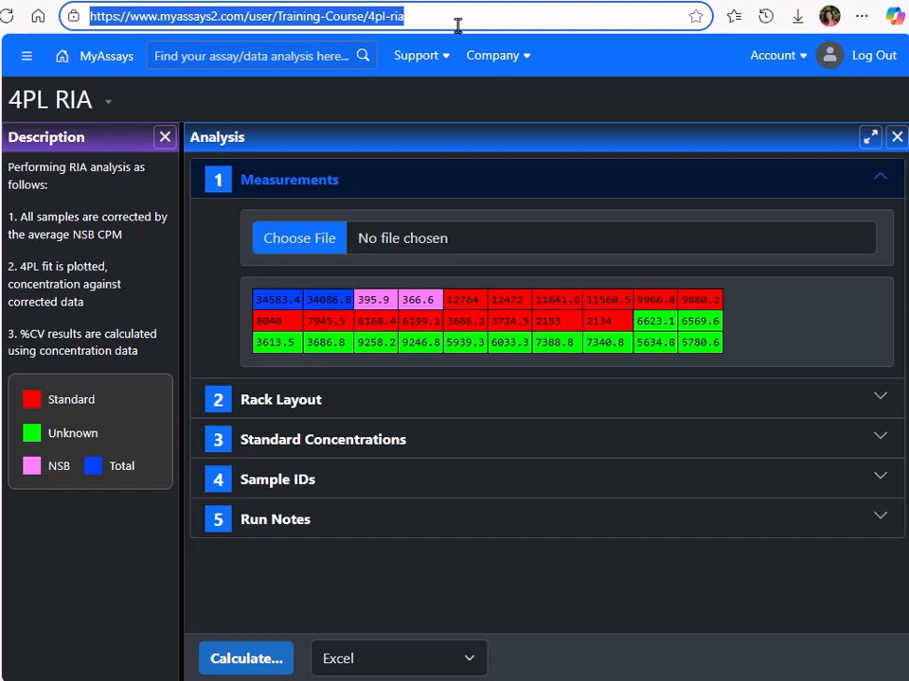
left_click(457, 94)
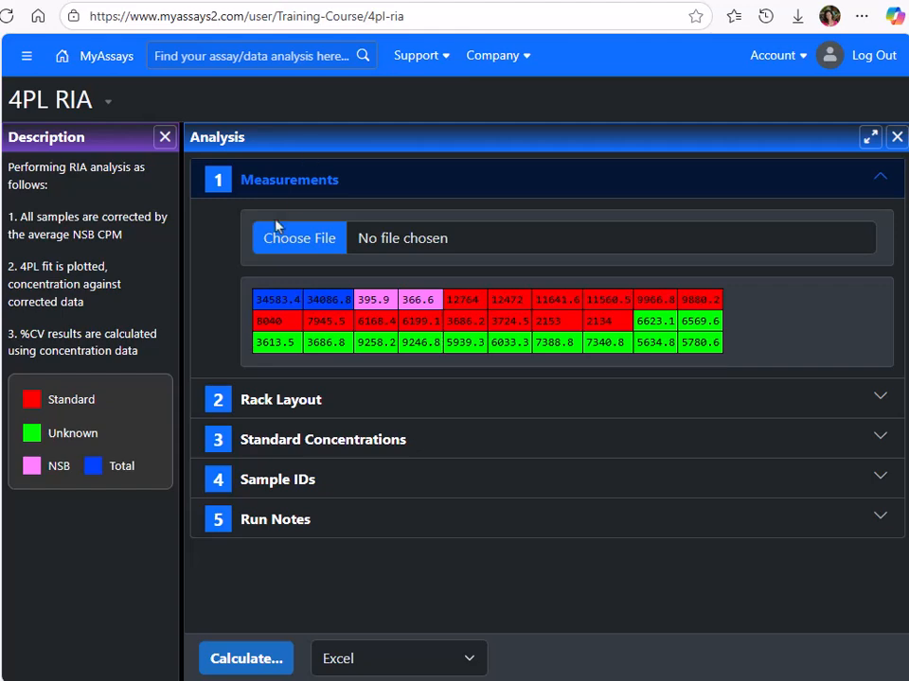
Load DataSet2.csv as the measurements file of the 4PL RIA assay.
left_click(289, 248)
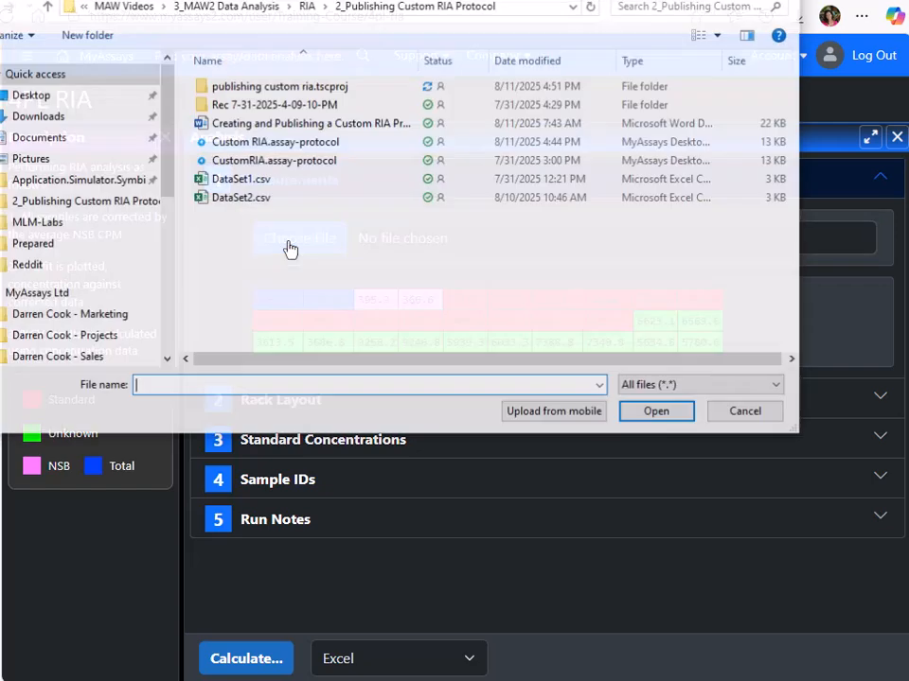
left_click(289, 199)
left_click(658, 413)
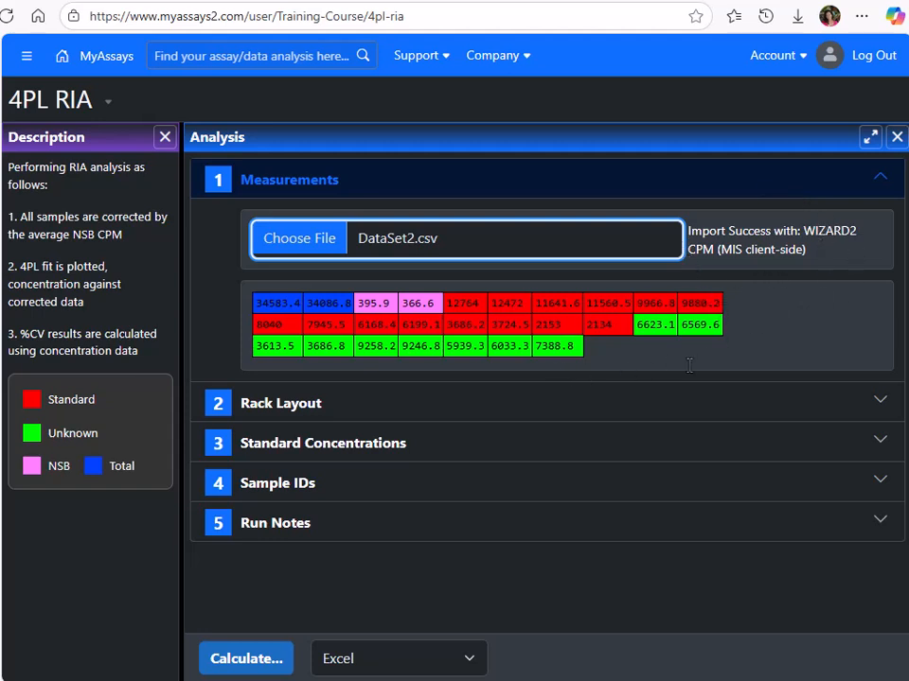
Review the rack layout, standard concentrations and sample IDs, and calculate the analysis with an Excel report.
left_click(472, 401)
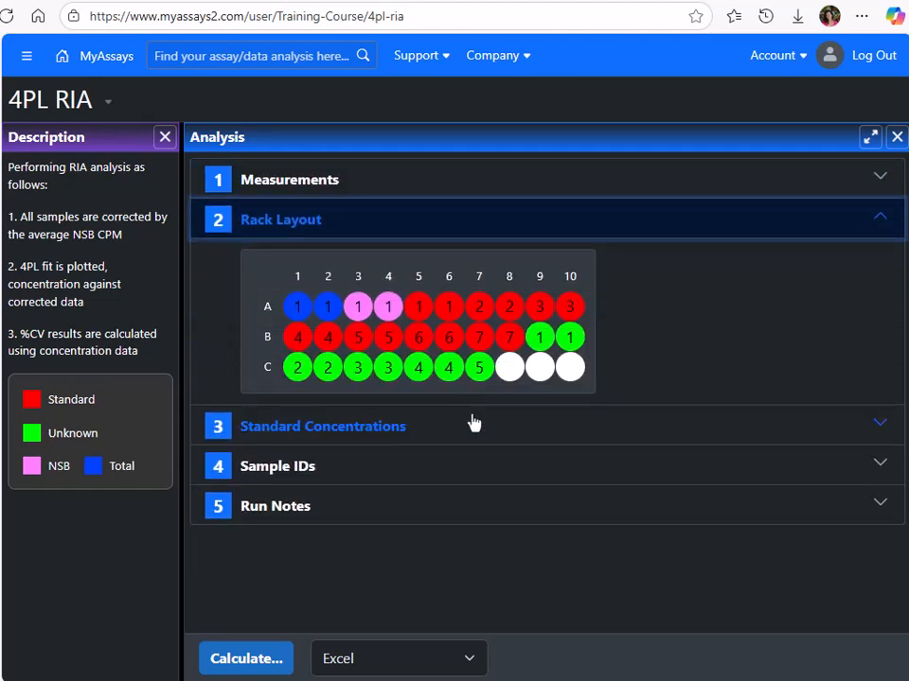
left_click(472, 424)
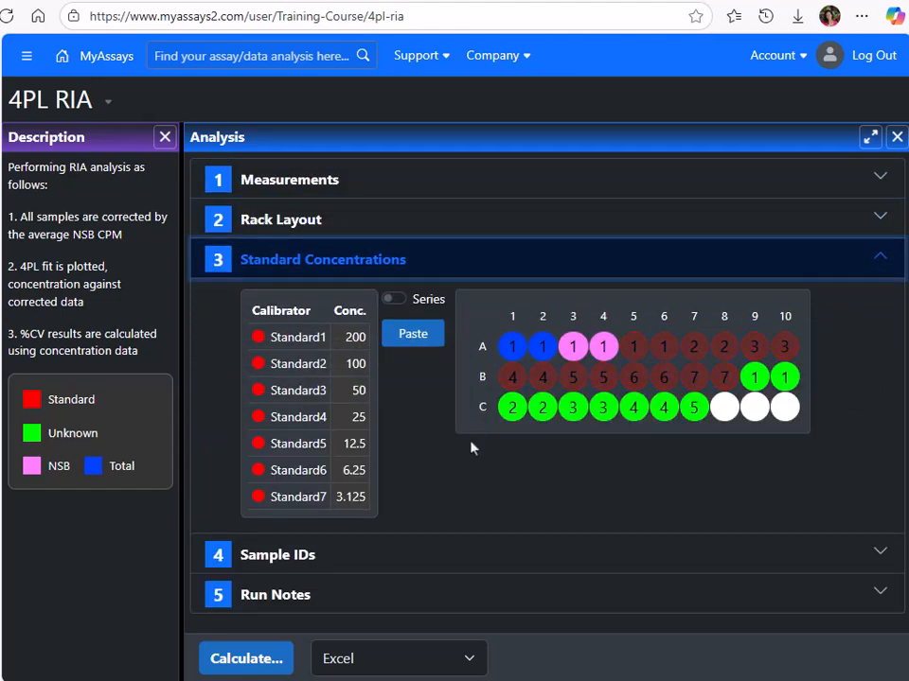
left_click(442, 557)
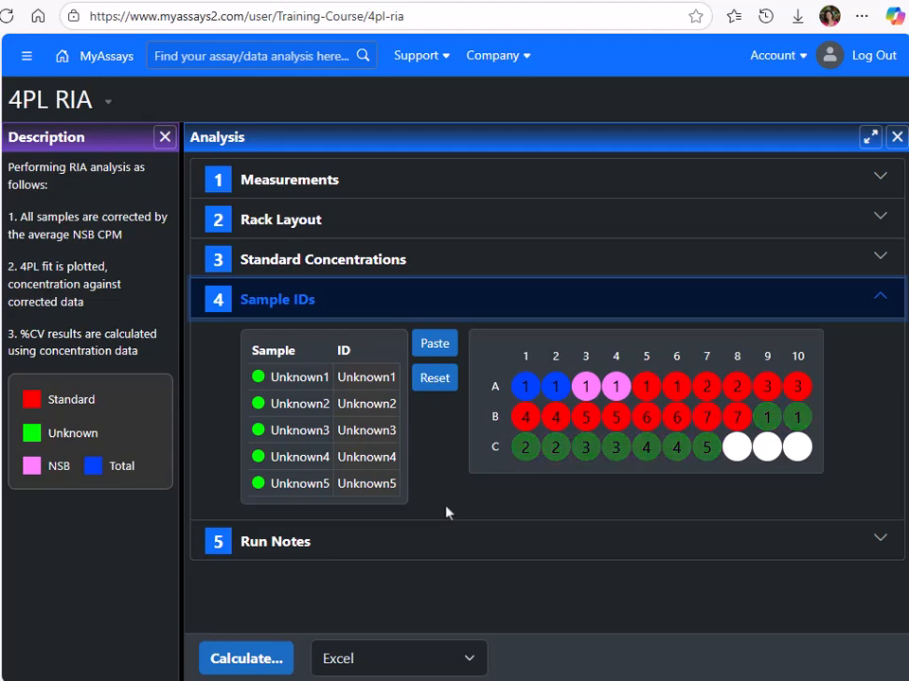
left_click(260, 663)
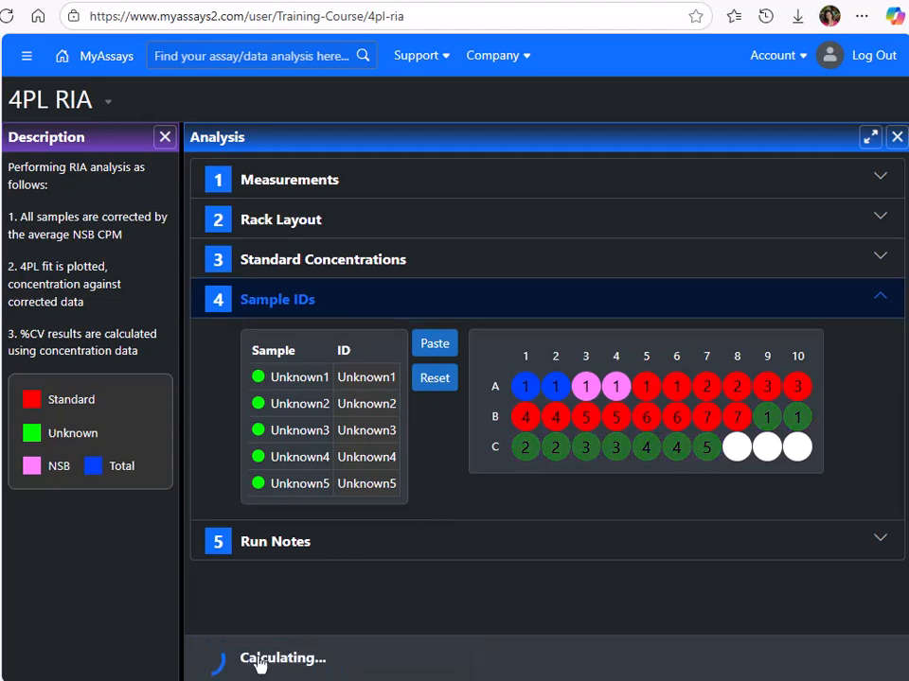
Examine the 4PL chart and the report's Results and Fit Details sheets in enlarged view, and restore the normal layout.
left_click(870, 138)
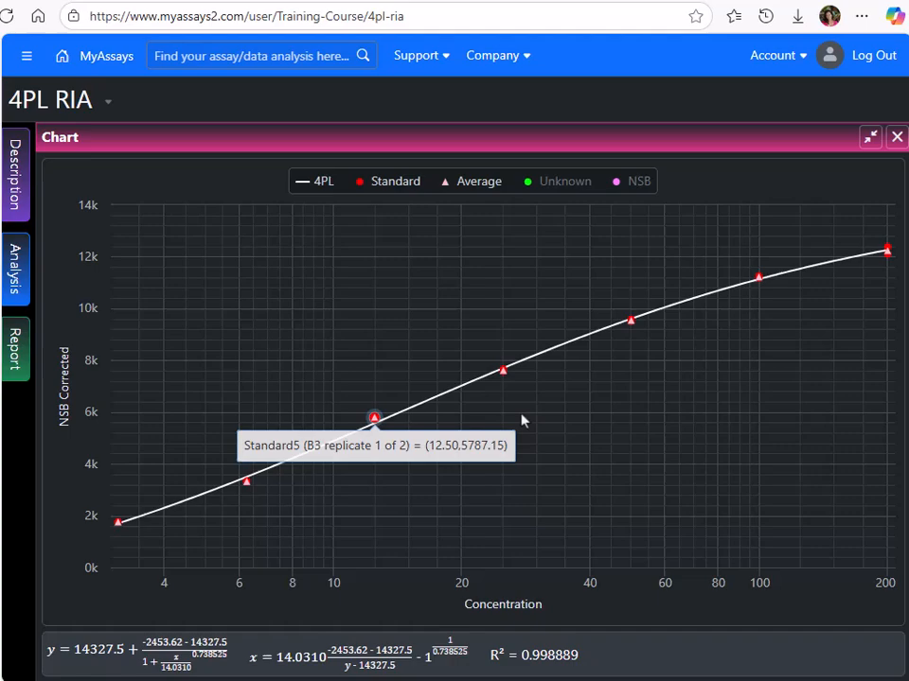
left_click(869, 137)
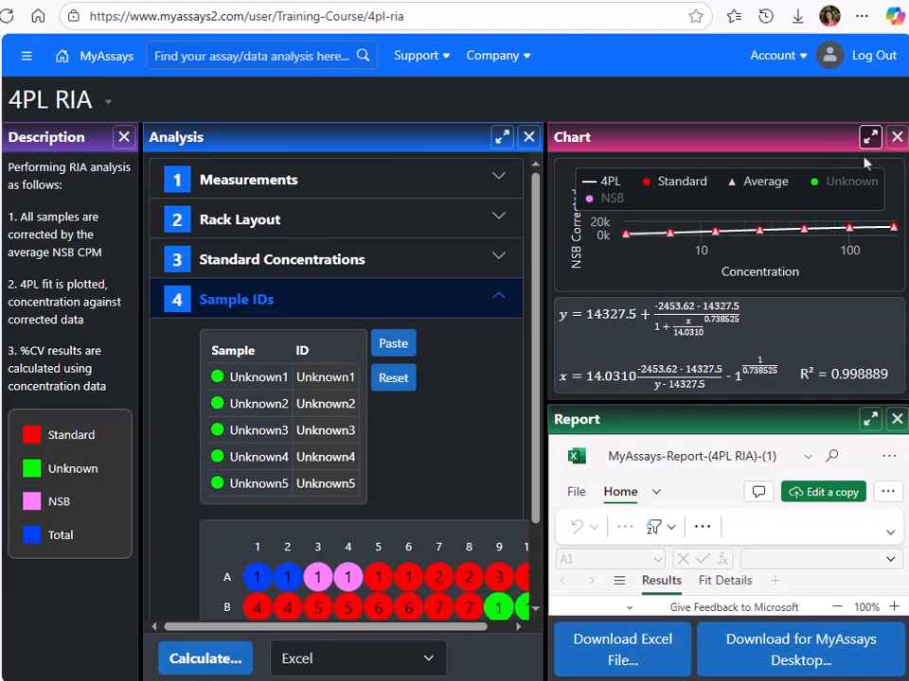
left_click(869, 419)
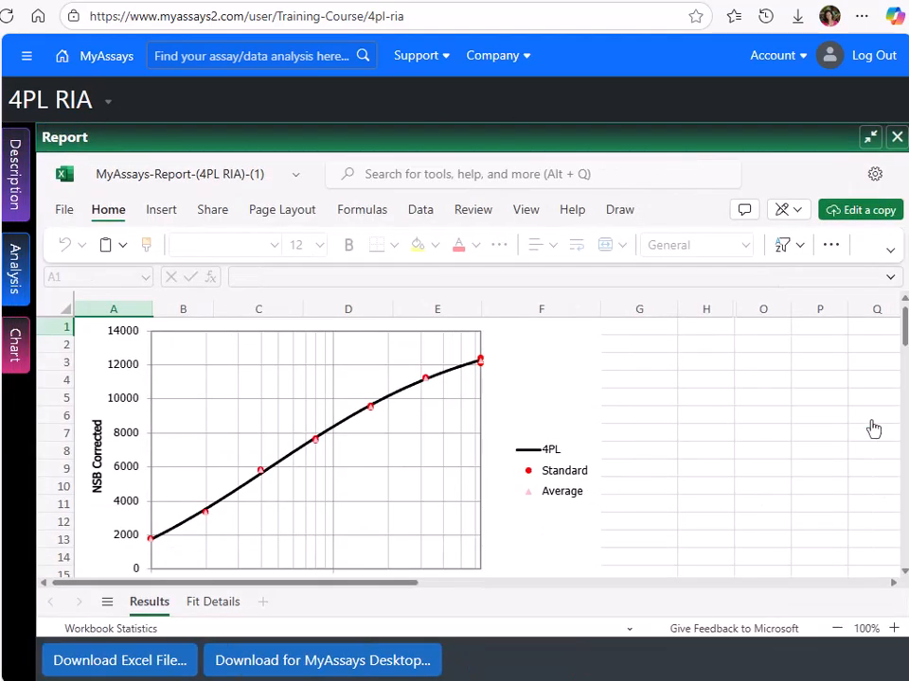
scroll(537, 413, "down", 10)
scroll(536, 413, "up", 5)
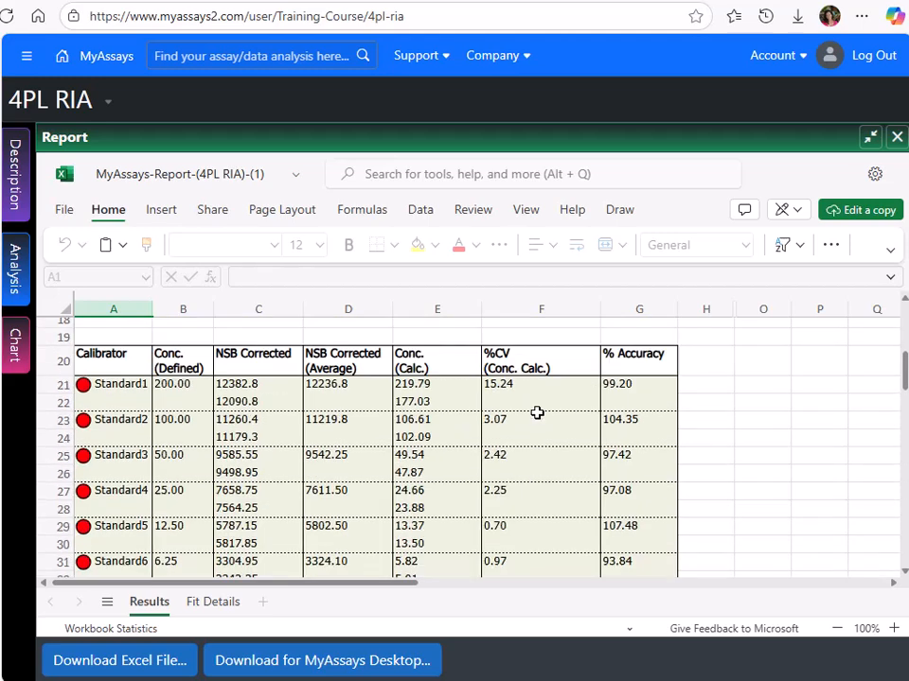
left_click(227, 603)
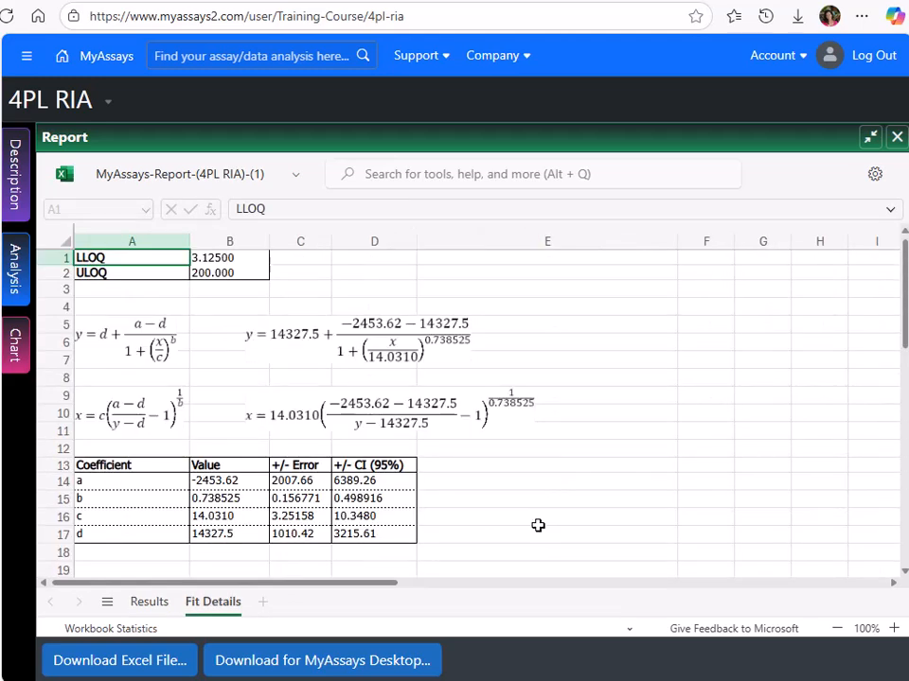
left_click(869, 138)
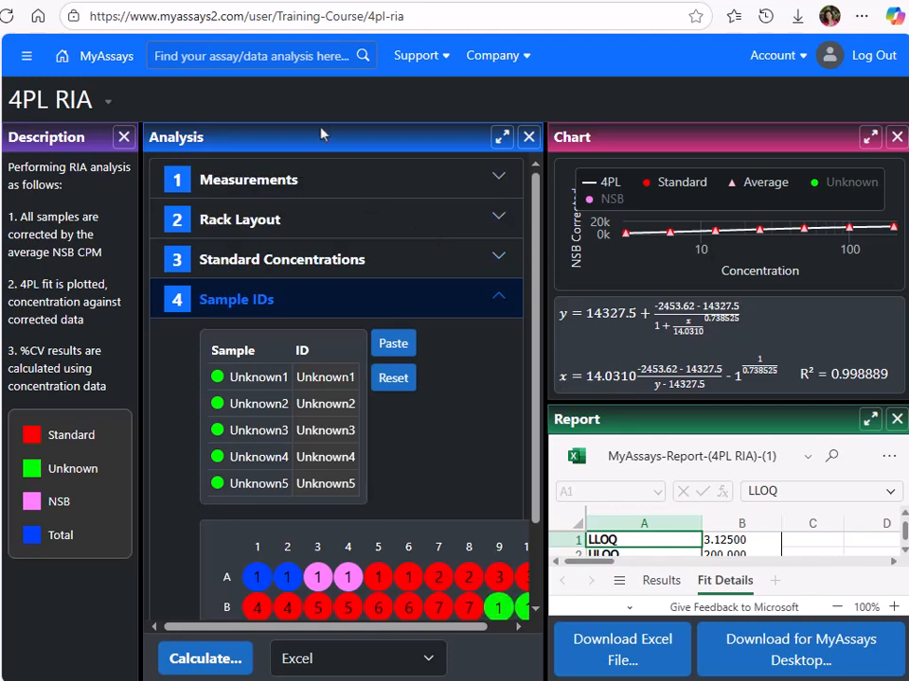
Download the MyAssays Desktop protocol of the 4PL RIA assay and choose to open the Custom RIA.assay-protocol file.
left_click(109, 104)
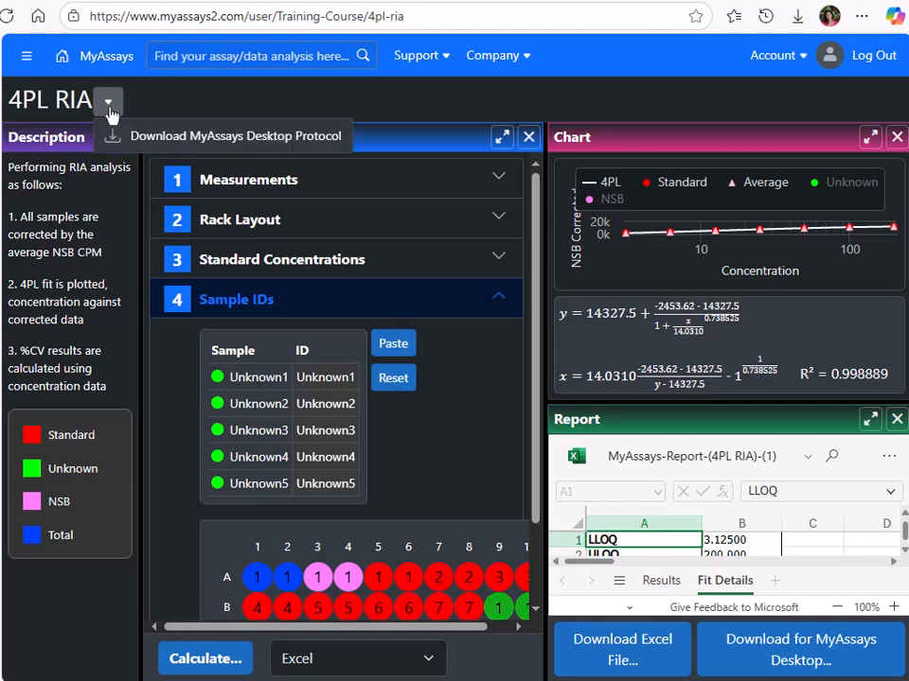
left_click(156, 137)
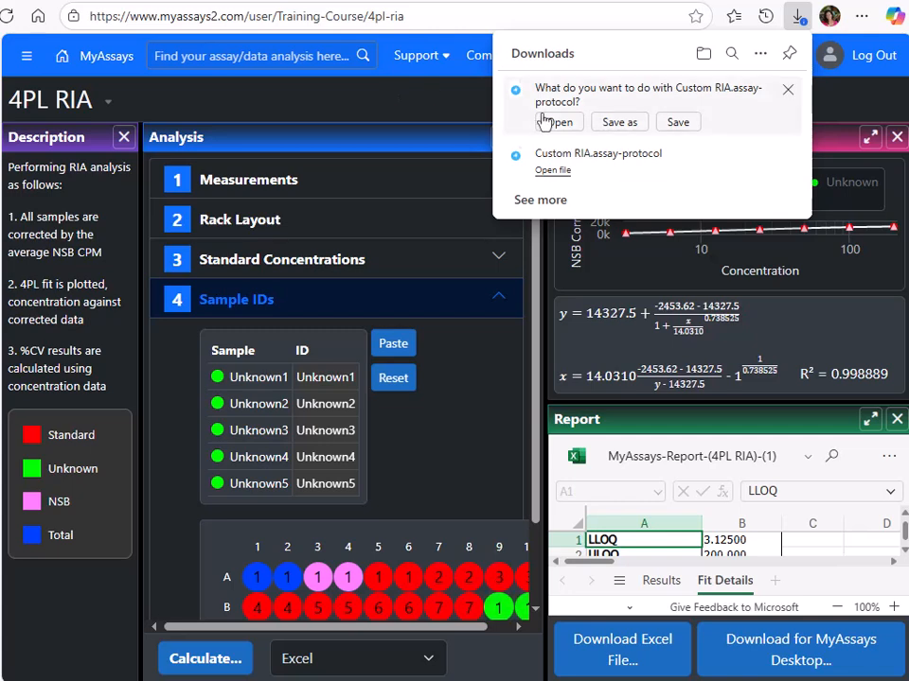
left_click(559, 123)
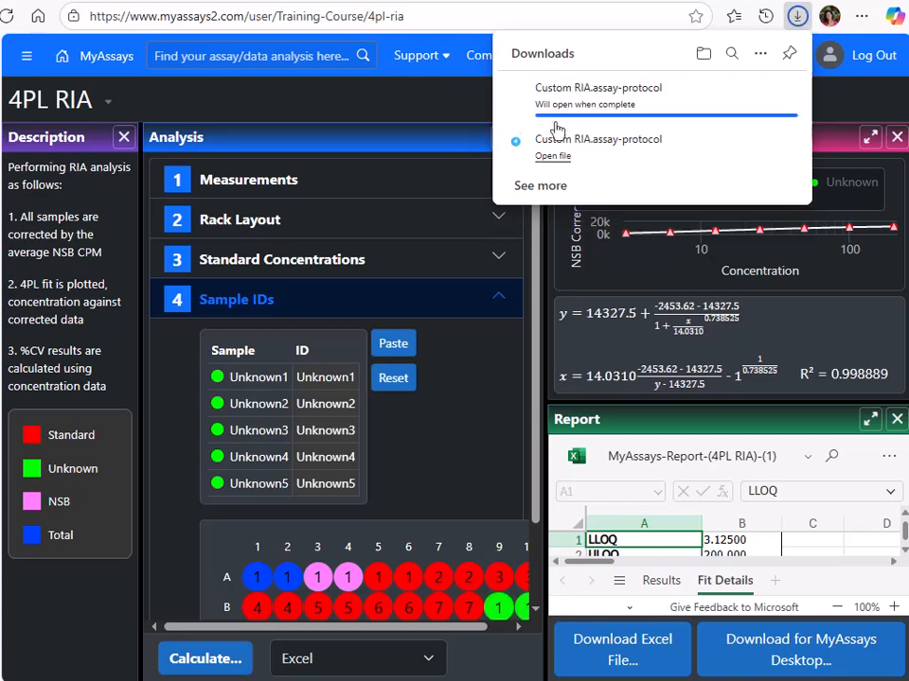